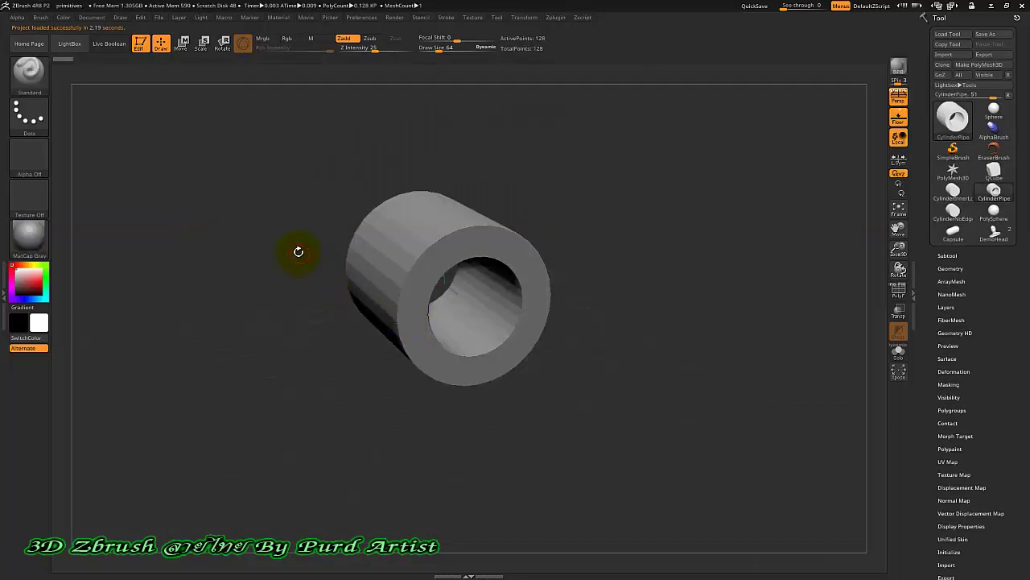
- Orbit the loaded CylinderPipe to new viewing angles, showing its right side
{"action": "mouse_move", "coordinate": [298, 251]}
{"action": "left_mouse_down"}
{"action": "mouse_move", "coordinate": [278, 215]}
{"action": "mouse_move", "coordinate": [293, 232]}
{"action": "left_mouse_up"}
{"action": "mouse_move", "coordinate": [325, 201]}
{"action": "left_mouse_down"}
{"action": "mouse_move", "coordinate": [311, 197]}
{"action": "mouse_move", "coordinate": [327, 299]}
{"action": "mouse_move", "coordinate": [298, 209]}
{"action": "mouse_move", "coordinate": [331, 221]}
{"action": "left_mouse_up"}
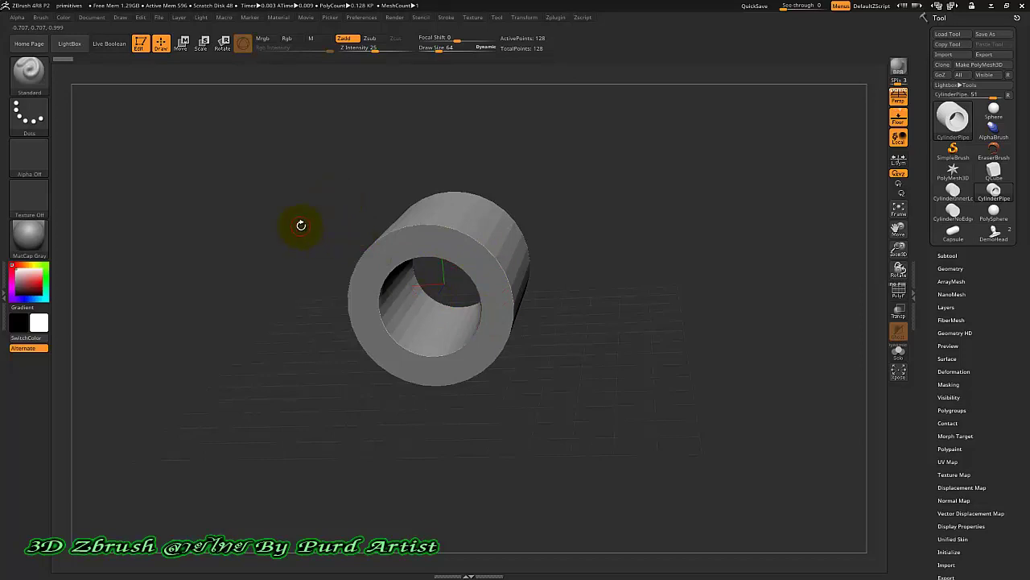
{"action": "left_click_drag", "start_coordinate": [302, 231], "coordinate": [301, 244]}
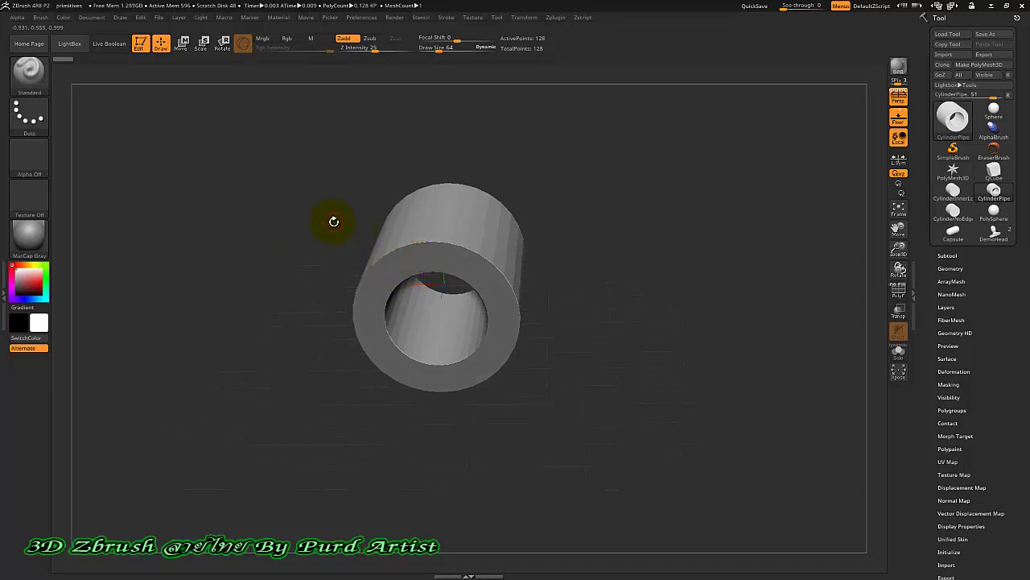
{"action": "left_click_drag", "start_coordinate": [322, 253], "coordinate": [321, 233]}
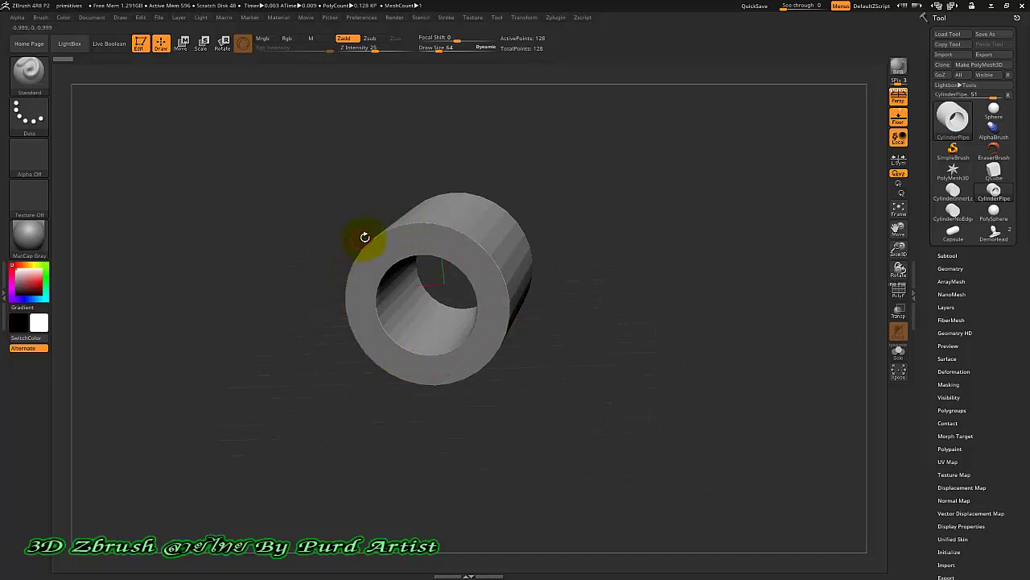
{"action": "mouse_move", "coordinate": [334, 161]}
{"action": "left_mouse_down"}
{"action": "mouse_move", "coordinate": [323, 176]}
{"action": "mouse_move", "coordinate": [376, 191]}
{"action": "left_mouse_up"}
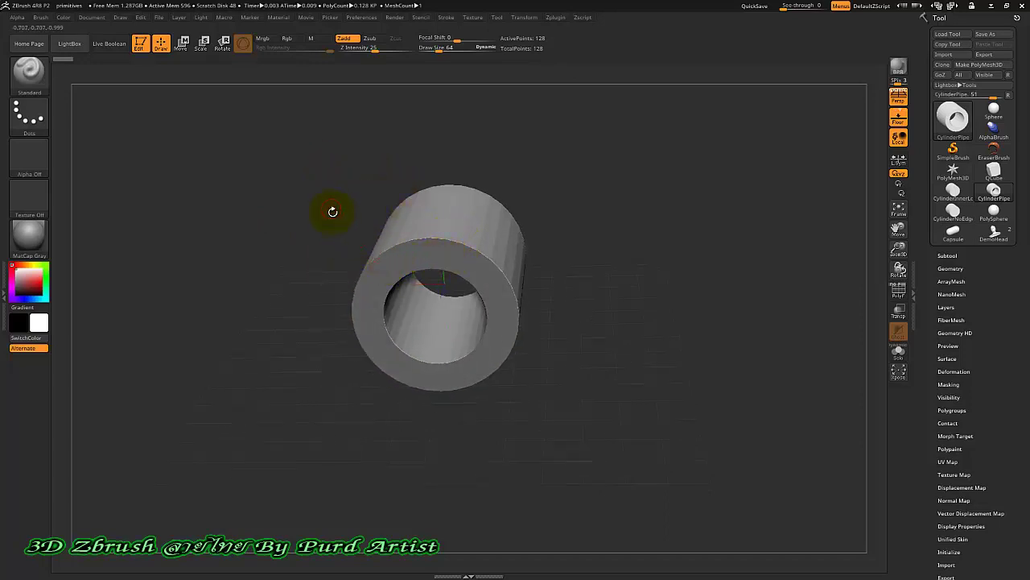
{"action": "left_click_drag", "start_coordinate": [317, 218], "coordinate": [329, 207]}
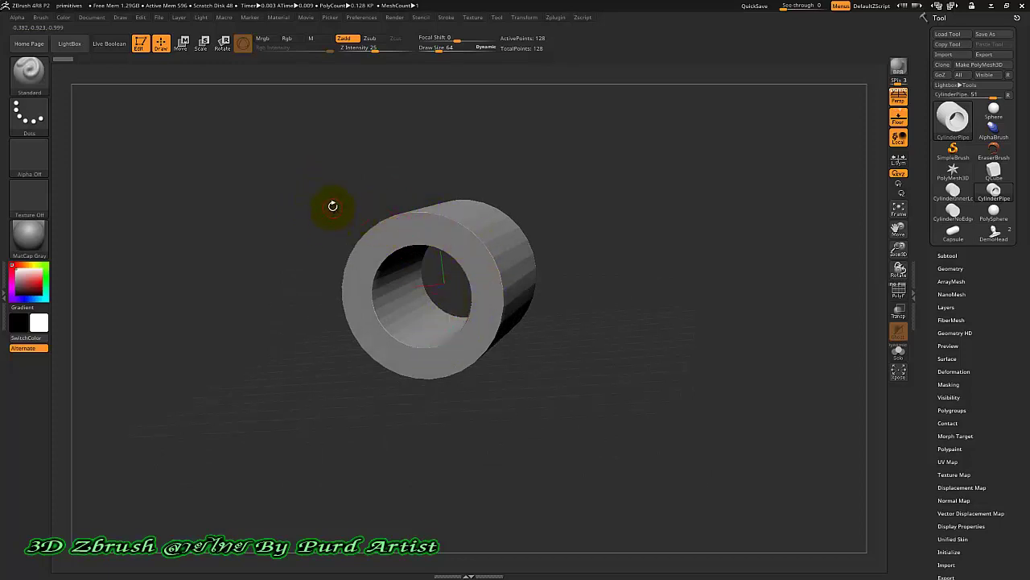
{"action": "mouse_move", "coordinate": [336, 199]}
{"action": "left_mouse_down"}
{"action": "mouse_move", "coordinate": [336, 230]}
{"action": "mouse_move", "coordinate": [339, 218]}
{"action": "left_mouse_up"}
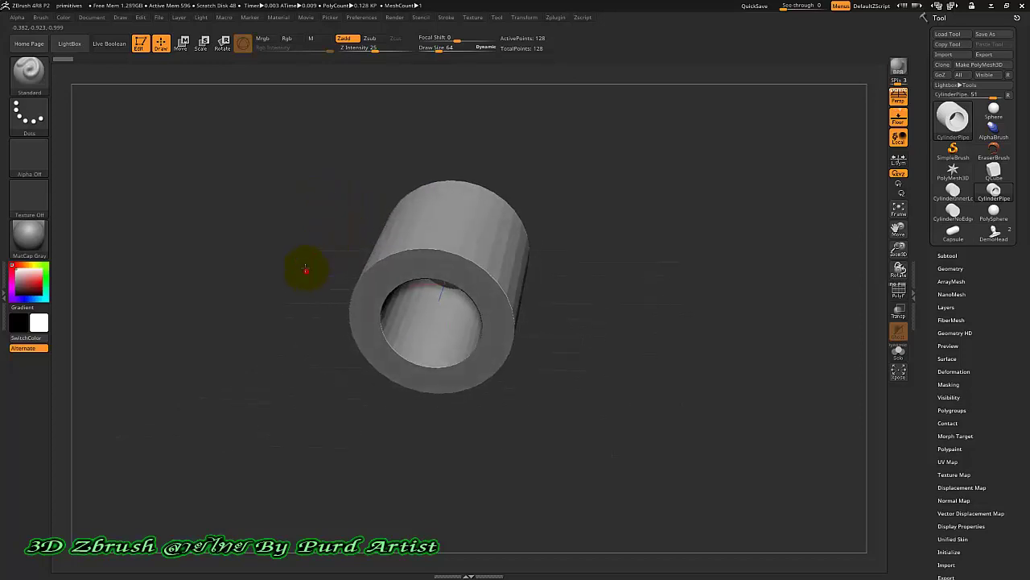
{"action": "left_click_drag", "start_coordinate": [306, 268], "coordinate": [318, 241]}
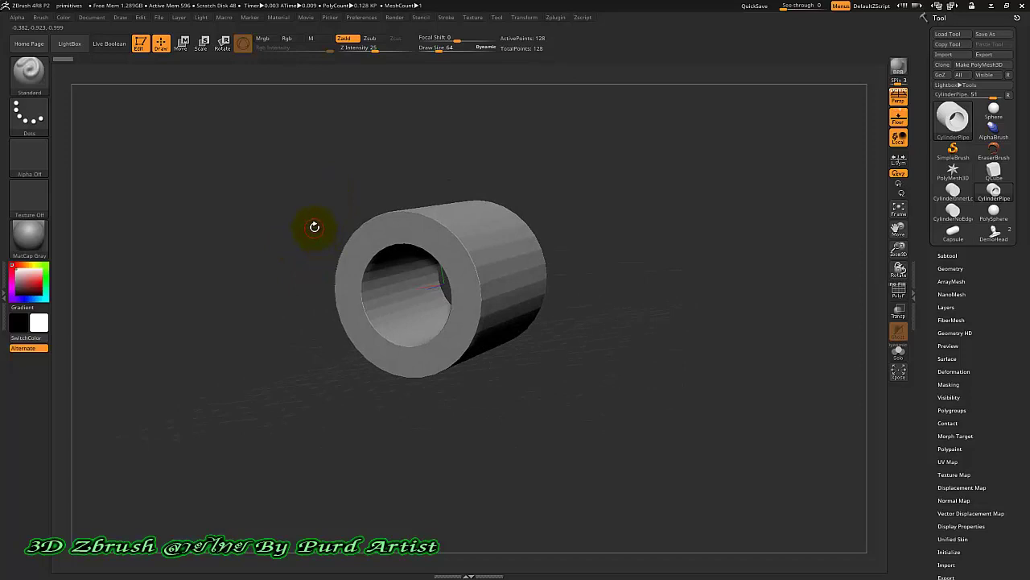
{"action": "mouse_move", "coordinate": [311, 217]}
{"action": "left_mouse_down"}
{"action": "mouse_move", "coordinate": [315, 206]}
{"action": "mouse_move", "coordinate": [351, 223]}
{"action": "mouse_move", "coordinate": [335, 243]}
{"action": "left_mouse_up"}
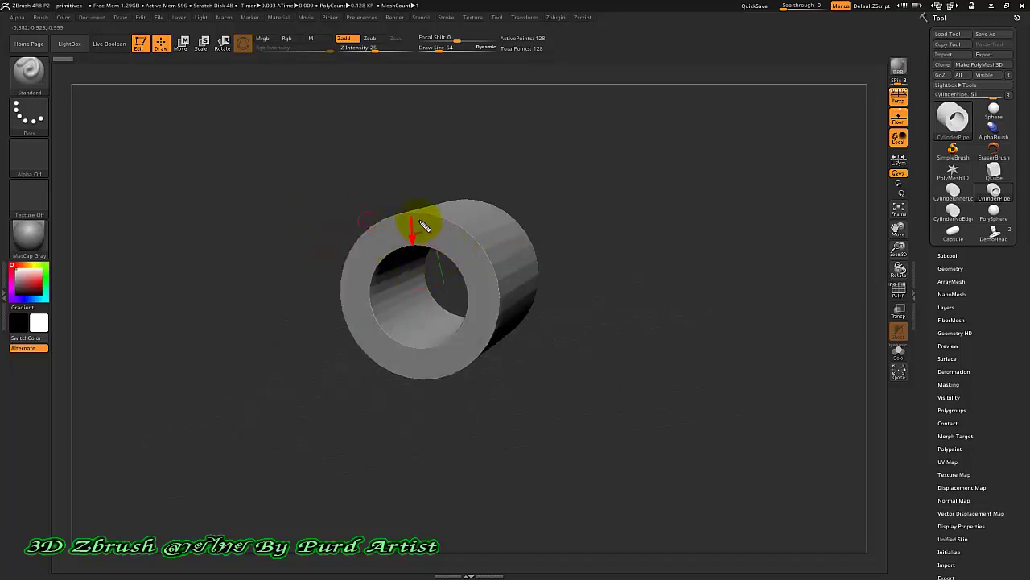
{"action": "mouse_move", "coordinate": [412, 217]}
{"action": "left_mouse_down"}
{"action": "mouse_move", "coordinate": [470, 368]}
{"action": "mouse_move", "coordinate": [407, 368]}
{"action": "mouse_move", "coordinate": [362, 341]}
{"action": "mouse_move", "coordinate": [341, 295]}
{"action": "mouse_move", "coordinate": [374, 228]}
{"action": "mouse_move", "coordinate": [421, 218]}
{"action": "mouse_move", "coordinate": [402, 230]}
{"action": "mouse_move", "coordinate": [456, 236]}
{"action": "mouse_move", "coordinate": [483, 314]}
{"action": "mouse_move", "coordinate": [429, 352]}
{"action": "mouse_move", "coordinate": [375, 341]}
{"action": "mouse_move", "coordinate": [354, 281]}
{"action": "mouse_move", "coordinate": [396, 231]}
{"action": "mouse_move", "coordinate": [472, 230]}
{"action": "mouse_move", "coordinate": [478, 283]}
{"action": "mouse_move", "coordinate": [489, 272]}
{"action": "mouse_move", "coordinate": [489, 326]}
{"action": "mouse_move", "coordinate": [455, 342]}
{"action": "mouse_move", "coordinate": [448, 377]}
{"action": "mouse_move", "coordinate": [367, 343]}
{"action": "mouse_move", "coordinate": [352, 320]}
{"action": "mouse_move", "coordinate": [345, 290]}
{"action": "mouse_move", "coordinate": [378, 230]}
{"action": "mouse_move", "coordinate": [426, 218]}
{"action": "mouse_move", "coordinate": [373, 225]}
{"action": "left_mouse_up"}
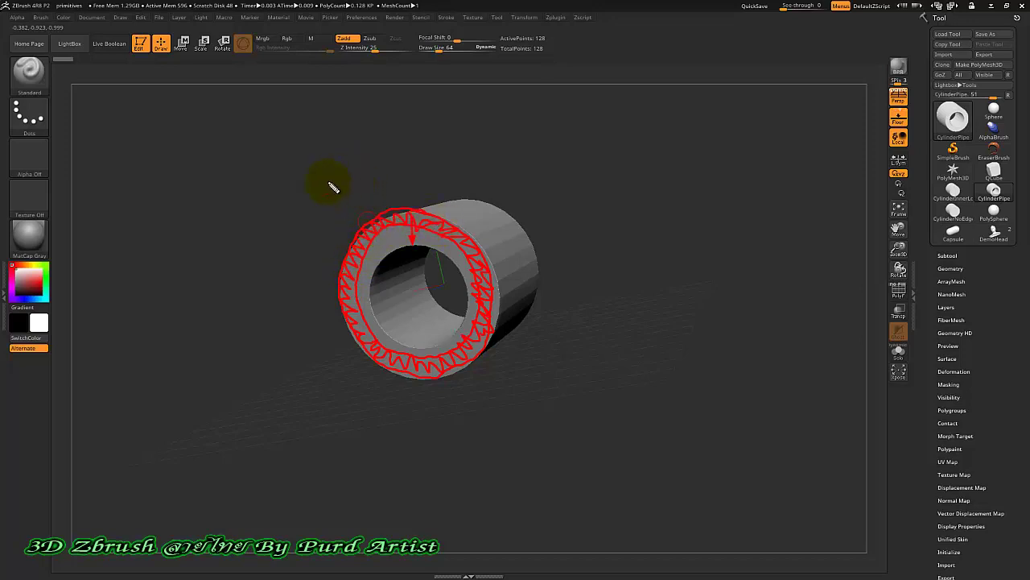
{"action": "mouse_move", "coordinate": [362, 222]}
{"action": "left_mouse_down"}
{"action": "mouse_move", "coordinate": [352, 207]}
{"action": "mouse_move", "coordinate": [309, 199]}
{"action": "mouse_move", "coordinate": [335, 192]}
{"action": "mouse_move", "coordinate": [317, 215]}
{"action": "mouse_move", "coordinate": [305, 206]}
{"action": "mouse_move", "coordinate": [326, 182]}
{"action": "left_mouse_up"}
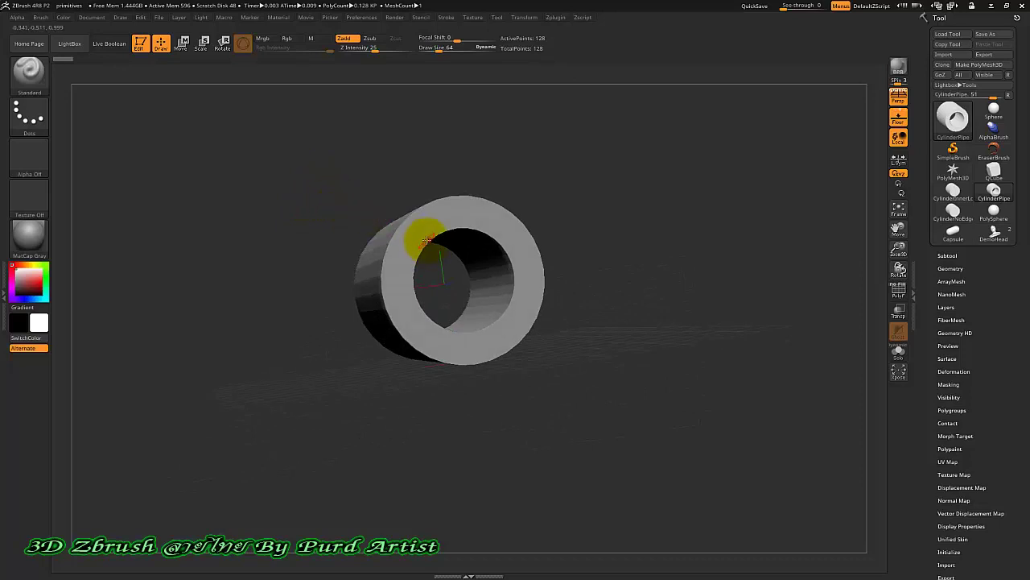
{"action": "mouse_move", "coordinate": [368, 182]}
{"action": "left_mouse_down"}
{"action": "mouse_move", "coordinate": [352, 191]}
{"action": "mouse_move", "coordinate": [367, 201]}
{"action": "left_mouse_up"}
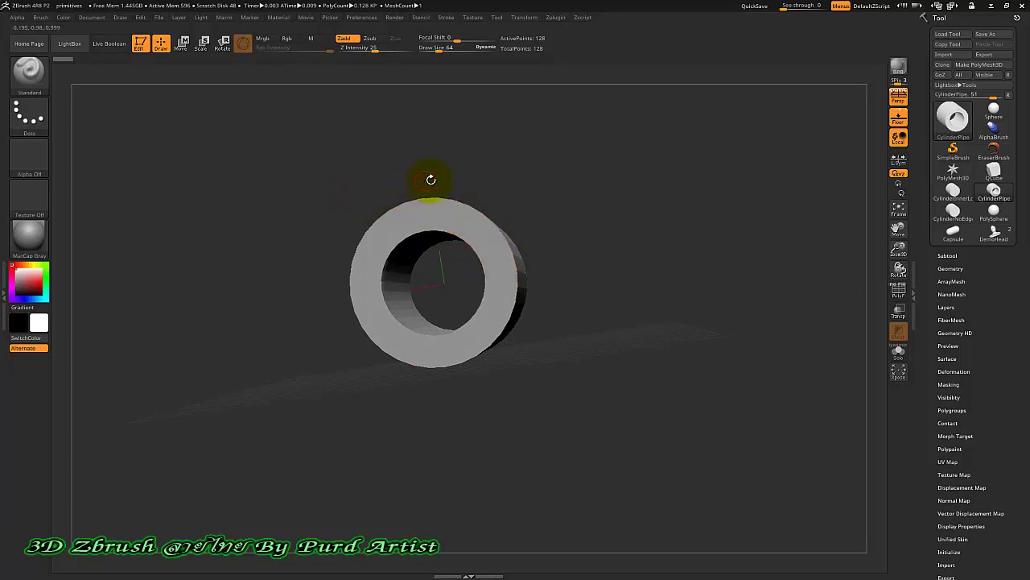
{"action": "mouse_move", "coordinate": [393, 173]}
{"action": "left_mouse_down"}
{"action": "mouse_move", "coordinate": [376, 172]}
{"action": "mouse_move", "coordinate": [380, 182]}
{"action": "left_mouse_up"}
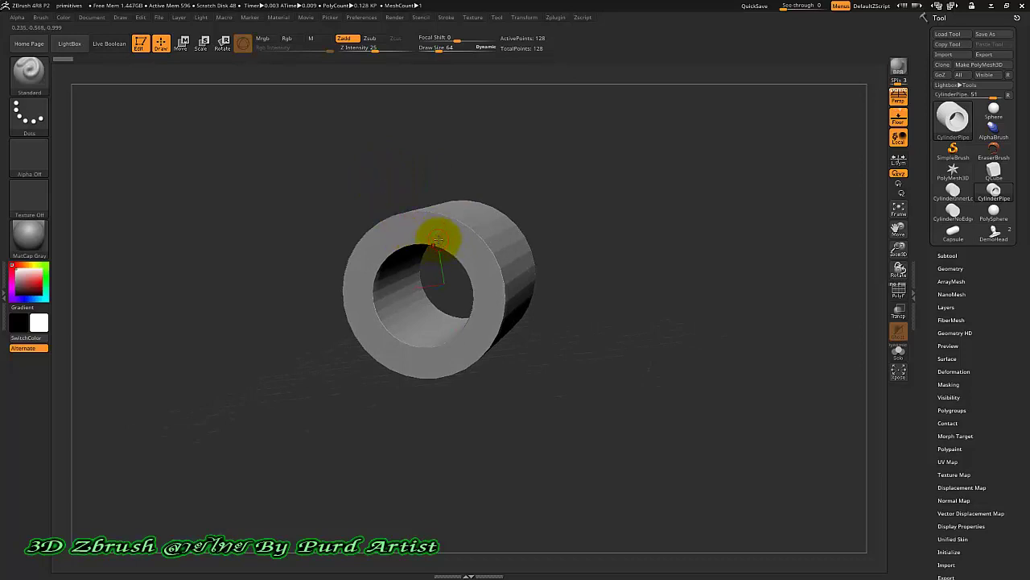
{"action": "mouse_move", "coordinate": [439, 247]}
{"action": "left_mouse_down"}
{"action": "mouse_move", "coordinate": [449, 225]}
{"action": "mouse_move", "coordinate": [478, 265]}
{"action": "mouse_move", "coordinate": [356, 249]}
{"action": "mouse_move", "coordinate": [467, 345]}
{"action": "mouse_move", "coordinate": [391, 364]}
{"action": "mouse_move", "coordinate": [350, 290]}
{"action": "mouse_move", "coordinate": [362, 298]}
{"action": "mouse_move", "coordinate": [400, 226]}
{"action": "mouse_move", "coordinate": [437, 225]}
{"action": "mouse_move", "coordinate": [486, 310]}
{"action": "left_mouse_up"}
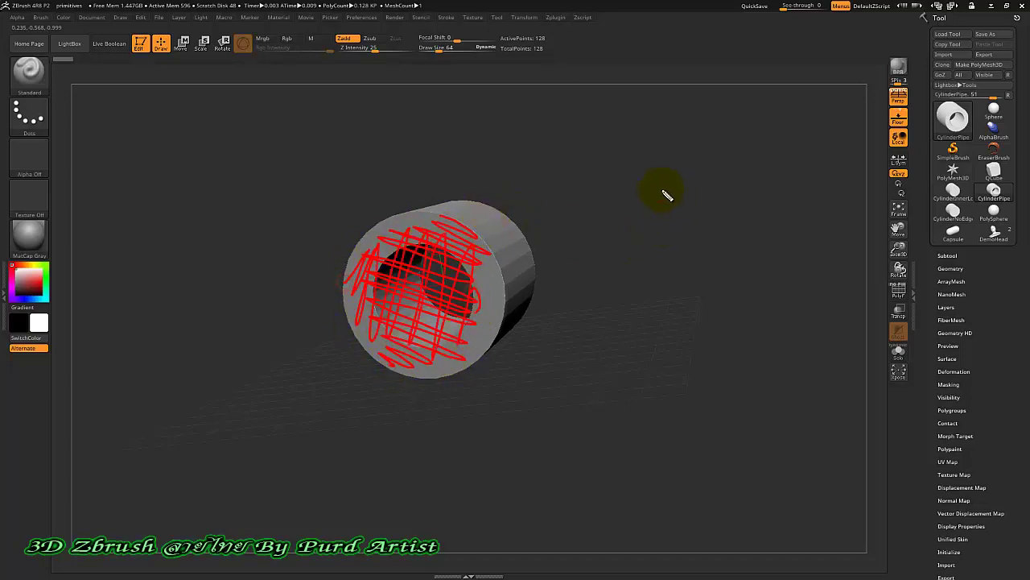
{"action": "mouse_move", "coordinate": [663, 191]}
{"action": "left_mouse_down"}
{"action": "mouse_move", "coordinate": [669, 288]}
{"action": "mouse_move", "coordinate": [642, 211]}
{"action": "mouse_move", "coordinate": [714, 257]}
{"action": "left_mouse_up"}
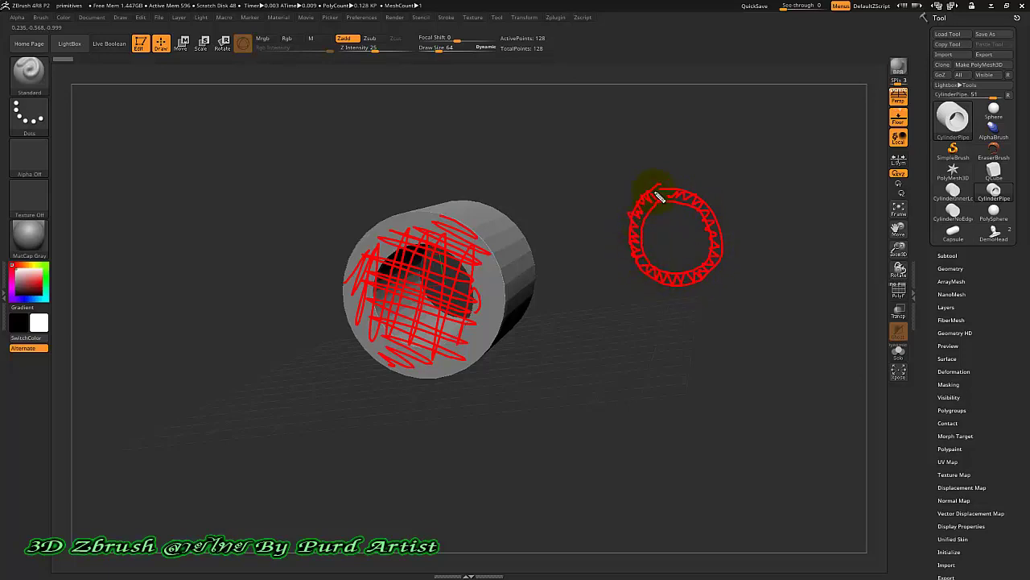
{"action": "mouse_move", "coordinate": [241, 218]}
{"action": "left_mouse_down"}
{"action": "mouse_move", "coordinate": [230, 223]}
{"action": "mouse_move", "coordinate": [249, 202]}
{"action": "mouse_move", "coordinate": [244, 249]}
{"action": "mouse_move", "coordinate": [249, 200]}
{"action": "left_mouse_up"}
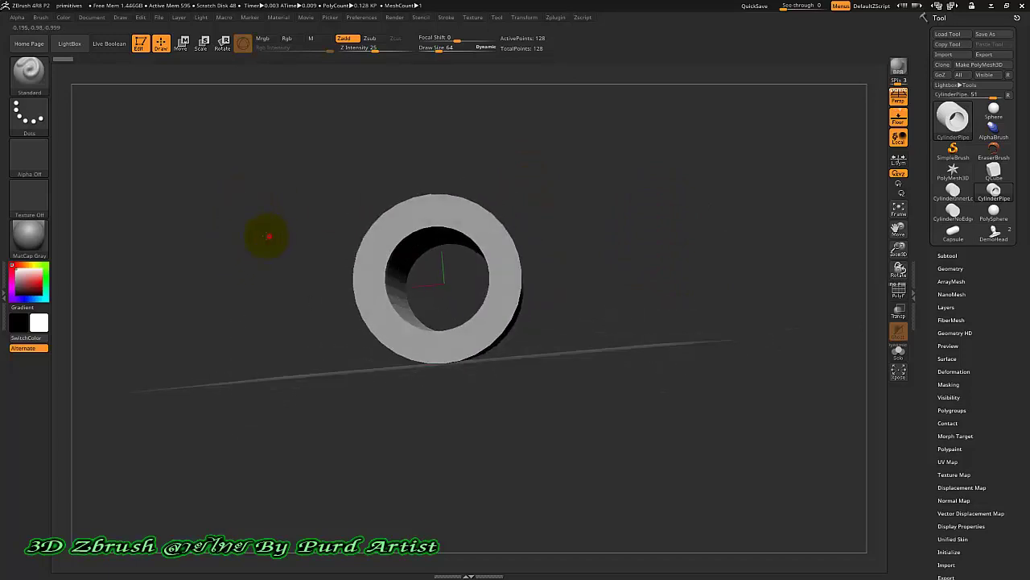
{"action": "left_click_drag", "start_coordinate": [269, 235], "coordinate": [256, 230]}
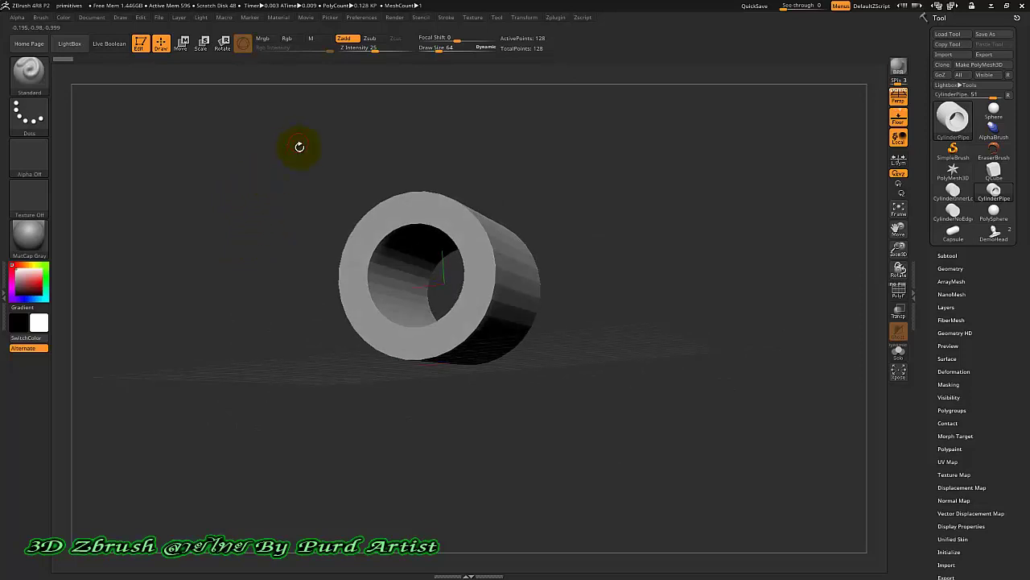
{"action": "mouse_move", "coordinate": [287, 184]}
{"action": "left_mouse_down"}
{"action": "mouse_move", "coordinate": [294, 247]}
{"action": "mouse_move", "coordinate": [295, 210]}
{"action": "left_mouse_up"}
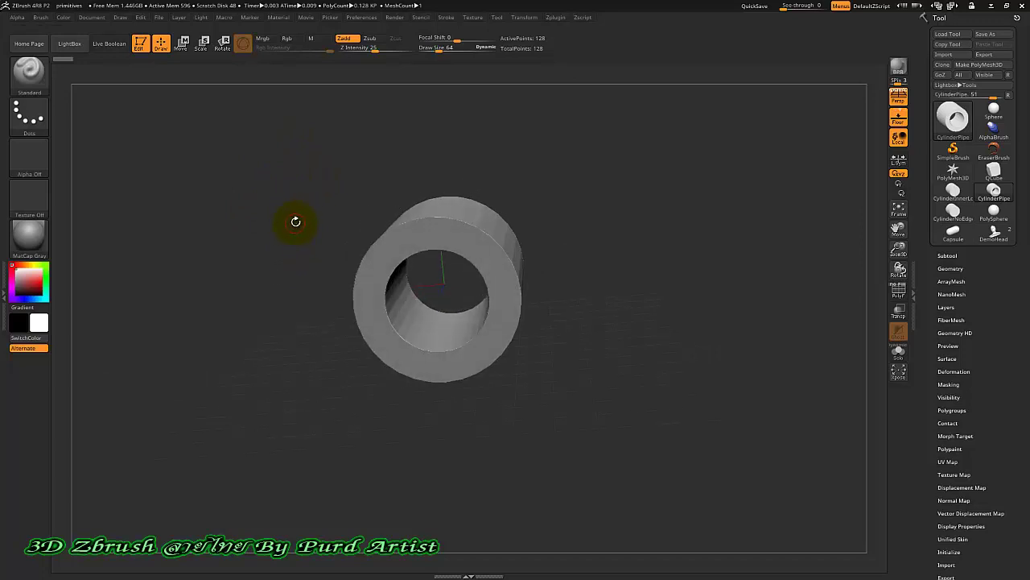
{"action": "mouse_move", "coordinate": [296, 219]}
{"action": "left_mouse_down"}
{"action": "mouse_move", "coordinate": [285, 214]}
{"action": "mouse_move", "coordinate": [293, 205]}
{"action": "mouse_move", "coordinate": [296, 215]}
{"action": "left_mouse_up"}
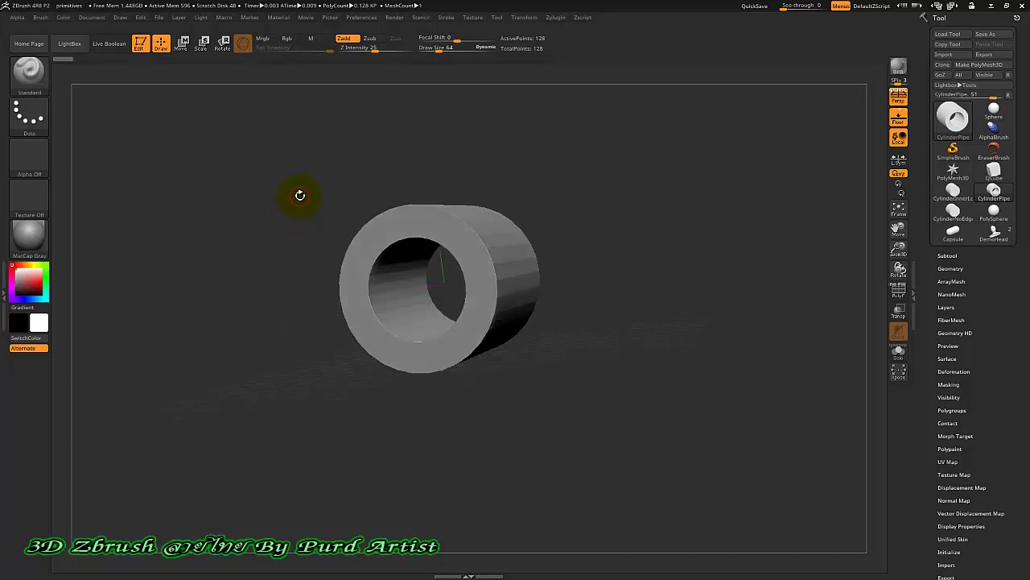
{"action": "left_click_drag", "start_coordinate": [302, 184], "coordinate": [316, 179]}
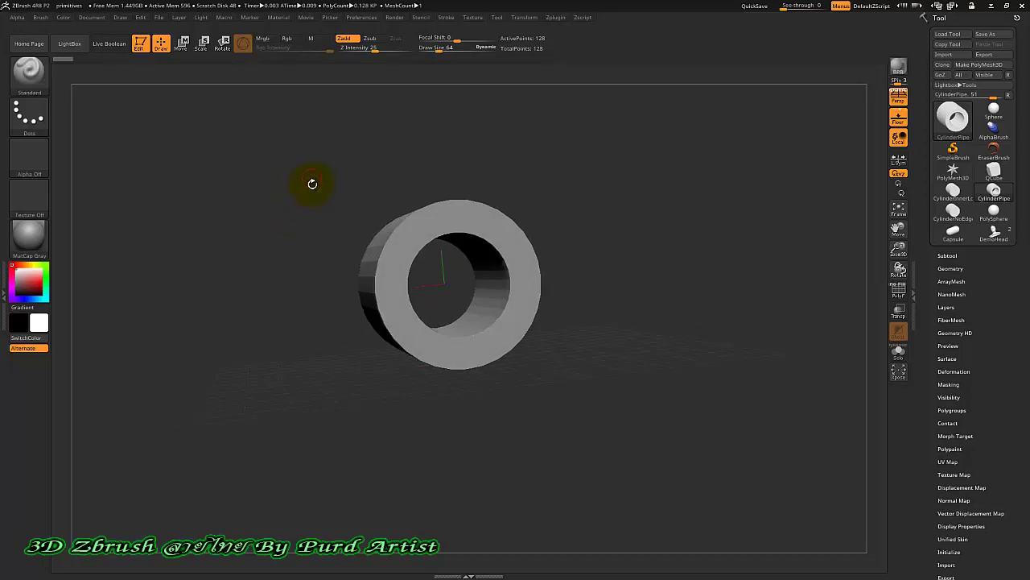
{"action": "left_click_drag", "start_coordinate": [313, 183], "coordinate": [301, 189]}
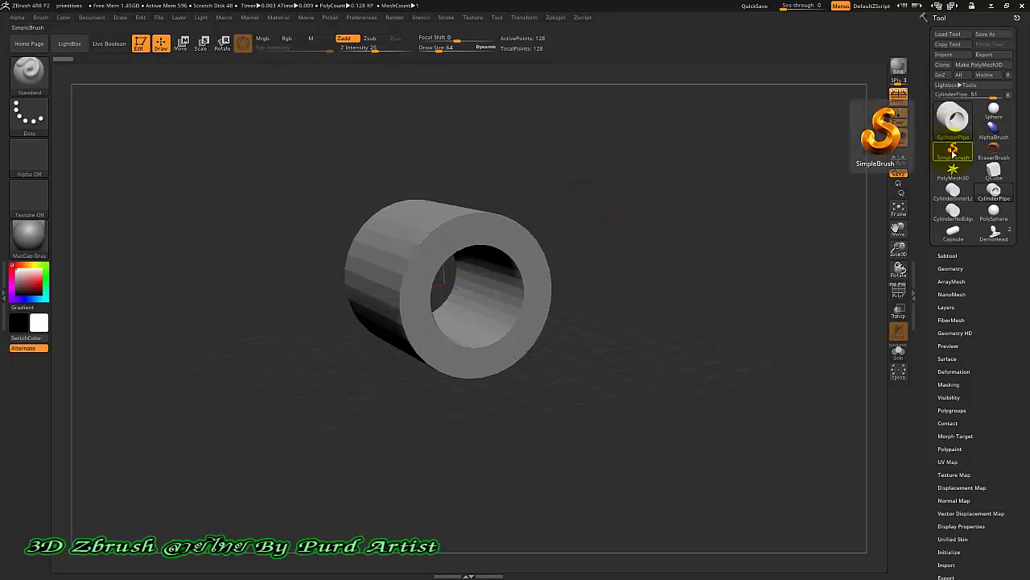
- Switch to SimpleBrush, clear the pipe, and draw a Cylinder3D primitive at the canvas centre
{"action": "left_click", "coordinate": [953, 150]}
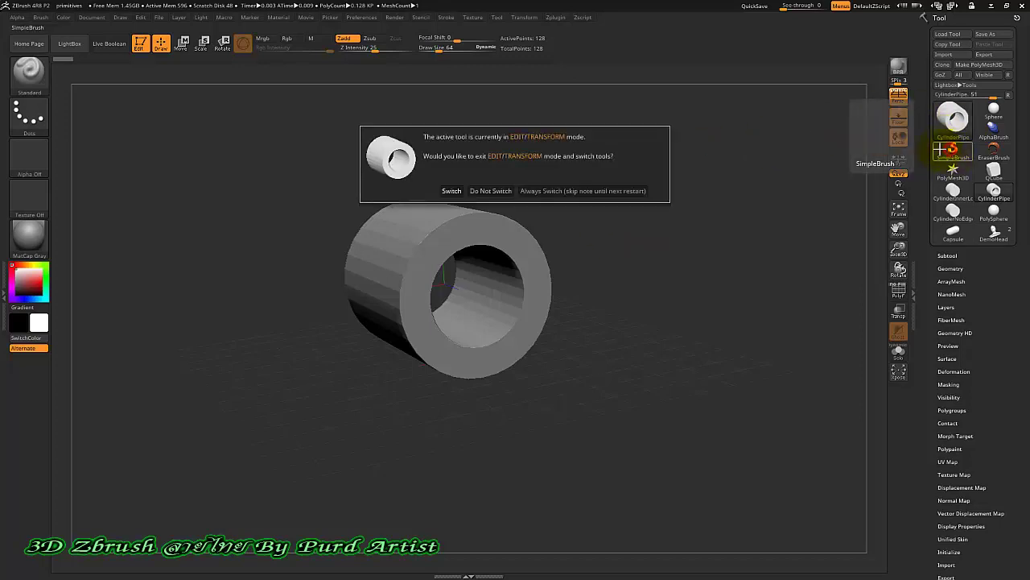
{"action": "left_click", "coordinate": [452, 191]}
{"action": "key", "text": "ctrl+n"}
{"action": "key", "text": "F1"}
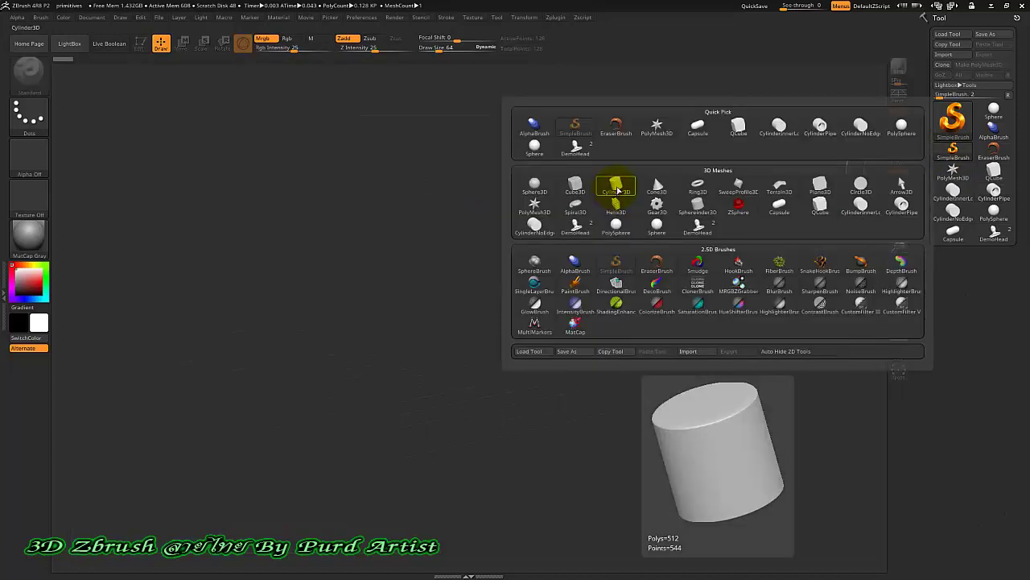
{"action": "left_click", "coordinate": [617, 187]}
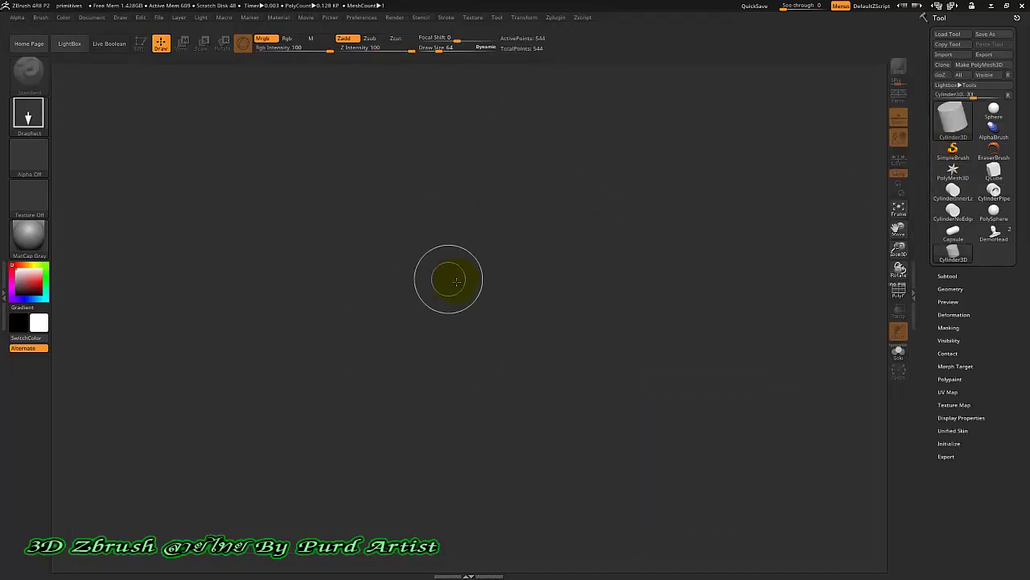
{"action": "left_click_drag", "start_coordinate": [455, 272], "coordinate": [448, 315]}
- Enter edit mode on the cylinder, frame it, and orbit to see its top and bottom caps
{"action": "key", "text": "t"}
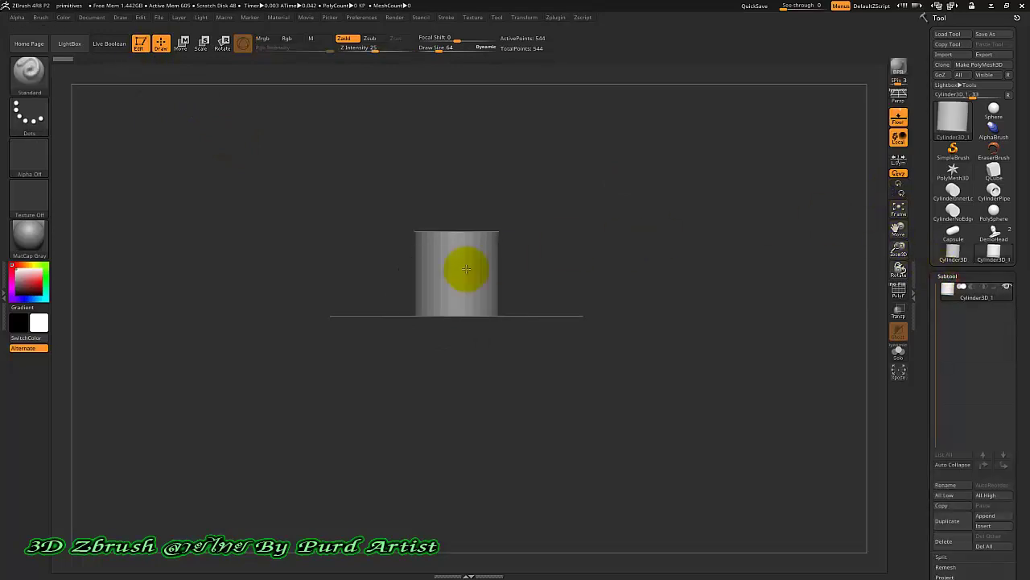
{"action": "mouse_move", "coordinate": [338, 288]}
{"action": "left_mouse_down"}
{"action": "mouse_move", "coordinate": [344, 243]}
{"action": "mouse_move", "coordinate": [341, 288]}
{"action": "left_mouse_up"}
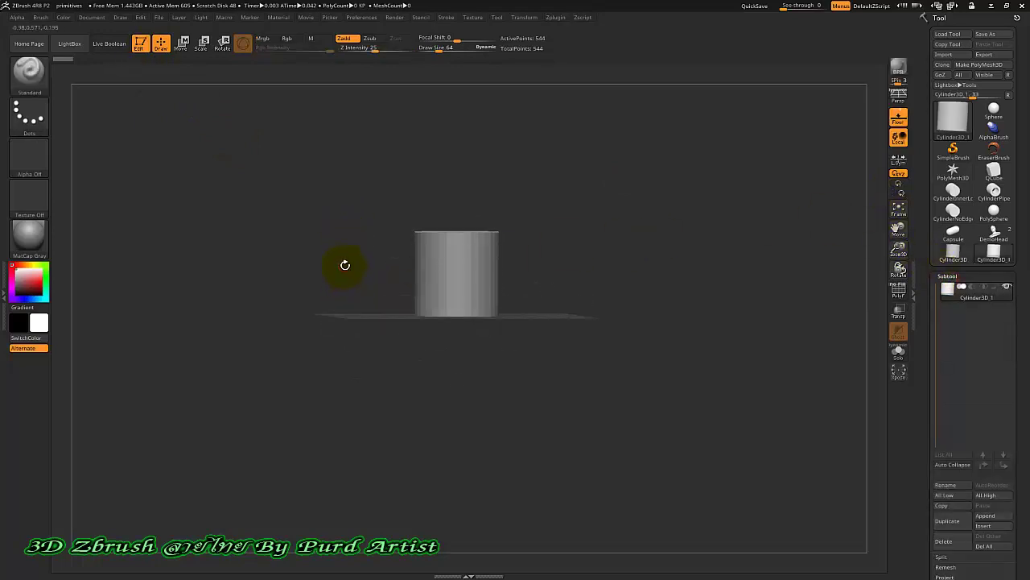
{"action": "key", "text": "f"}
{"action": "scroll", "coordinate": [335, 244], "scroll_direction": "down", "scroll_amount": 5}
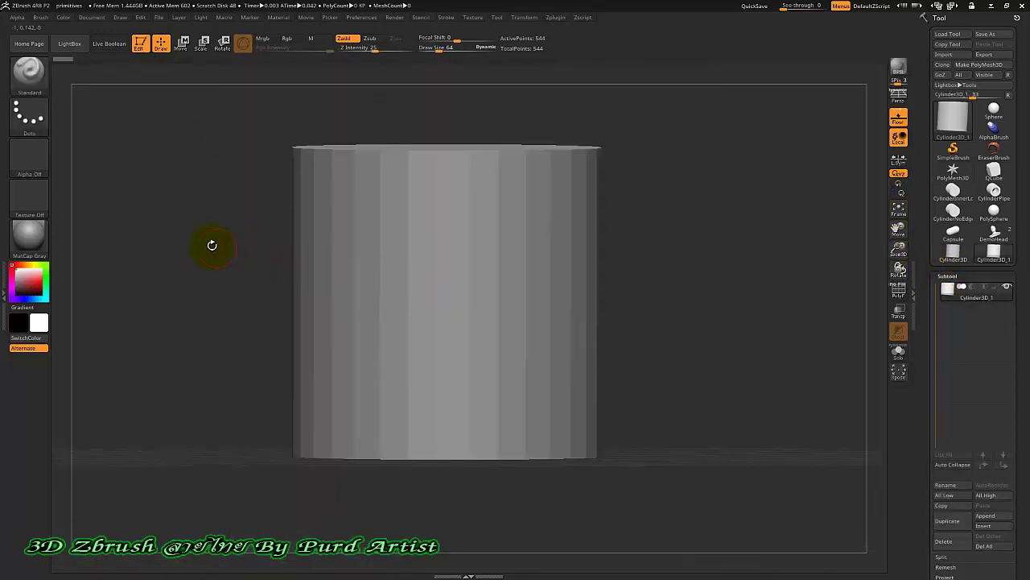
{"action": "left_click_drag", "start_coordinate": [214, 241], "coordinate": [384, 245]}
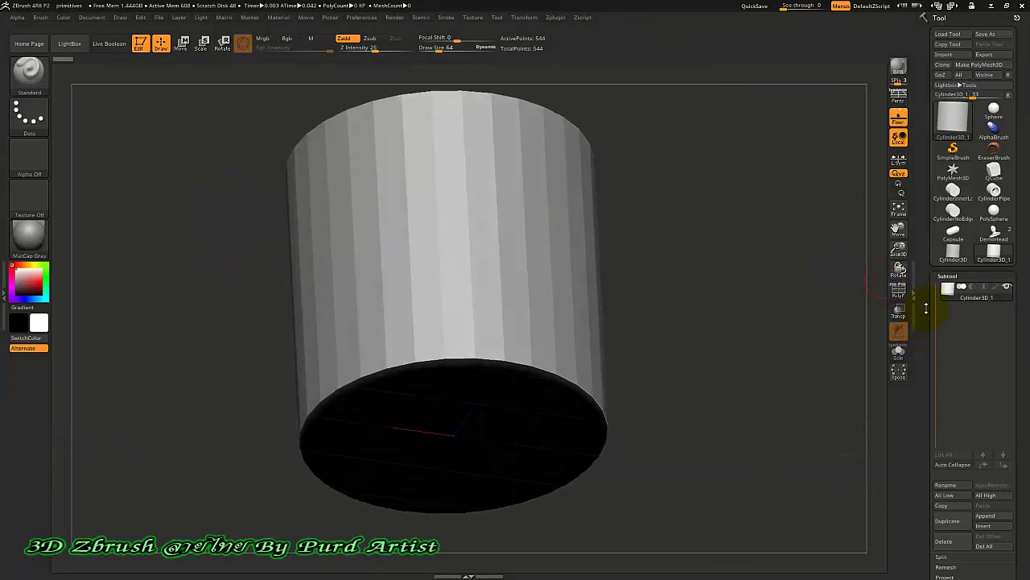
{"action": "left_click_drag", "start_coordinate": [924, 298], "coordinate": [930, 201]}
{"action": "scroll", "coordinate": [930, 207], "scroll_direction": "down", "scroll_amount": 3}
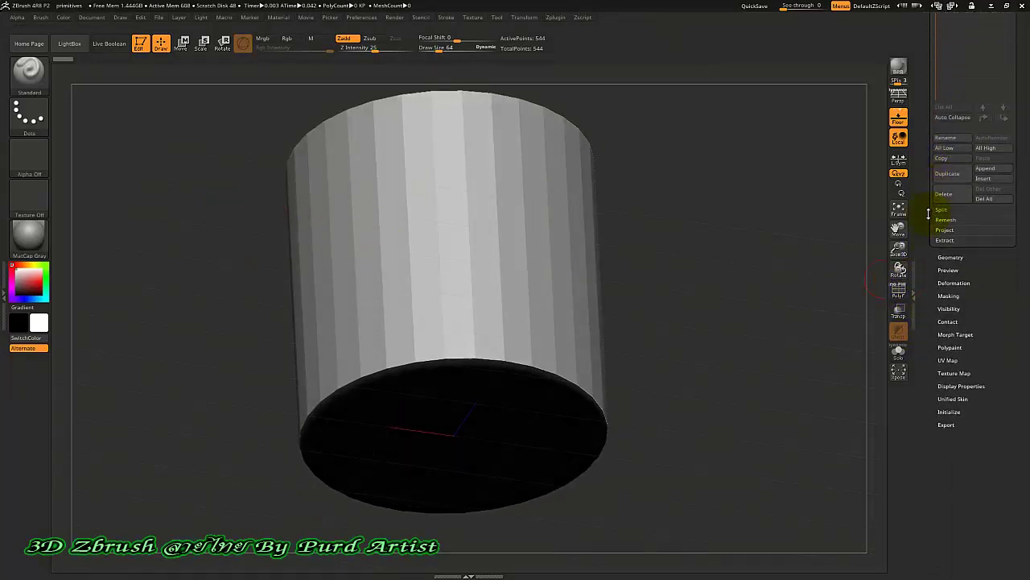
- Convert the cylinder to PolyMesh3D and DynaMesh it at resolution 128 to 72,280 points
{"action": "left_click", "coordinate": [943, 258]}
{"action": "left_click_drag", "start_coordinate": [923, 219], "coordinate": [922, 315]}
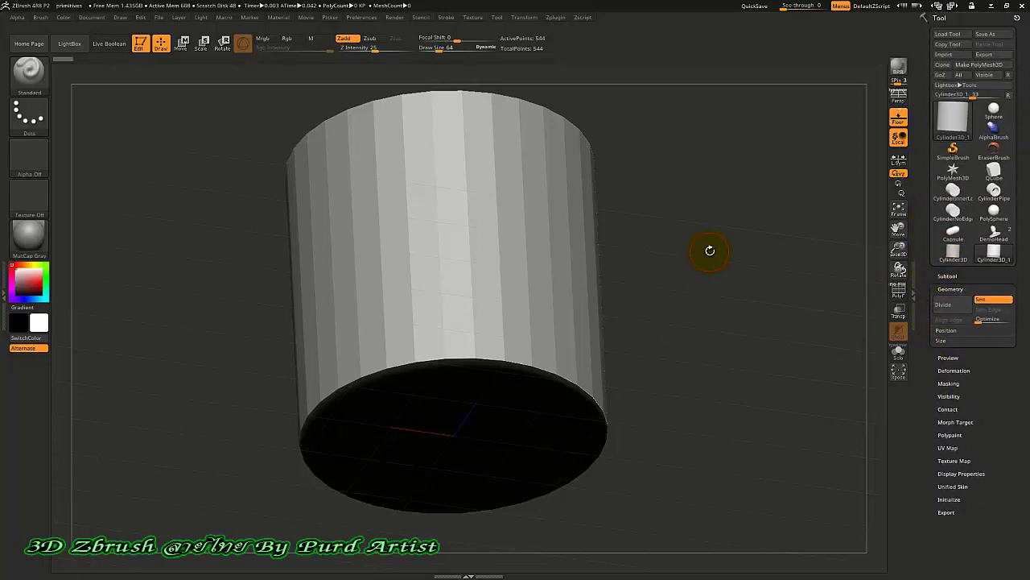
{"action": "left_click", "coordinate": [974, 66]}
{"action": "mouse_move", "coordinate": [923, 290]}
{"action": "left_mouse_down"}
{"action": "mouse_move", "coordinate": [922, 207]}
{"action": "mouse_move", "coordinate": [925, 263]}
{"action": "left_mouse_up"}
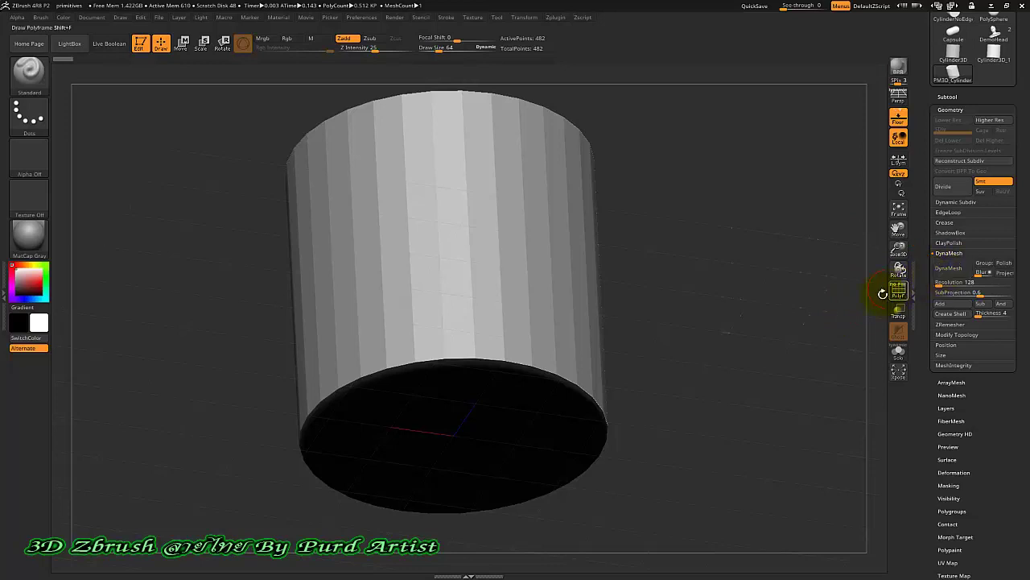
{"action": "left_click", "coordinate": [948, 274]}
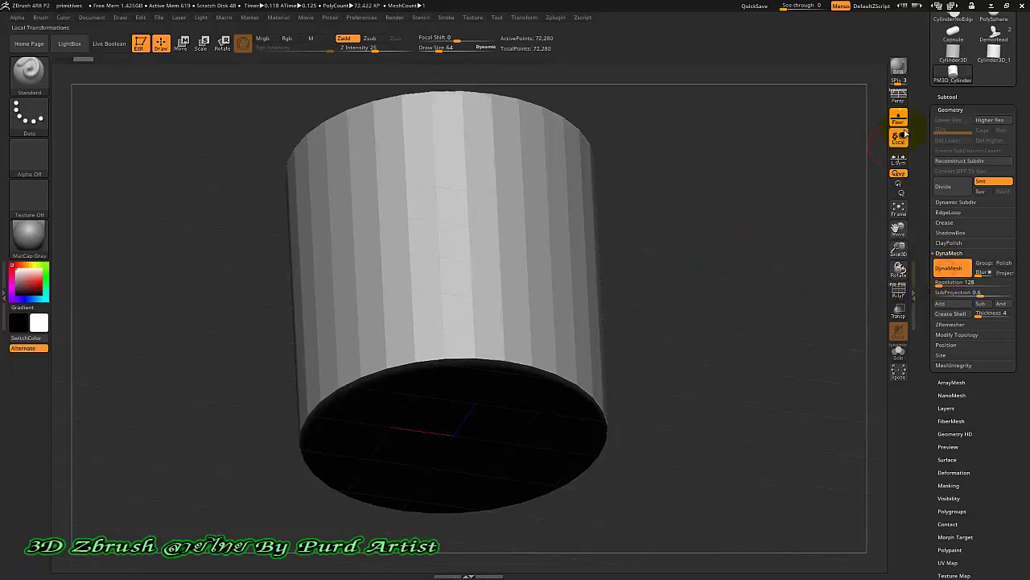
{"action": "left_click", "coordinate": [948, 97]}
{"action": "left_click_drag", "start_coordinate": [930, 115], "coordinate": [920, 159]}
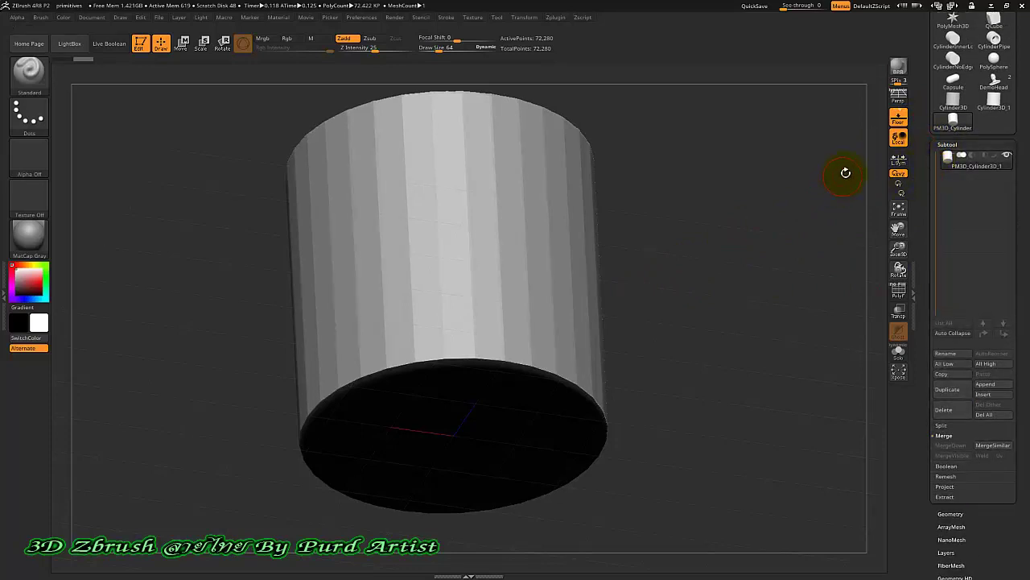
- Duplicate the cylinder into a second subtool, PM3D_Cylinder3D_2
{"action": "left_click_drag", "start_coordinate": [843, 172], "coordinate": [939, 158]}
{"action": "left_click_drag", "start_coordinate": [771, 178], "coordinate": [575, 188]}
{"action": "left_click", "coordinate": [947, 390]}
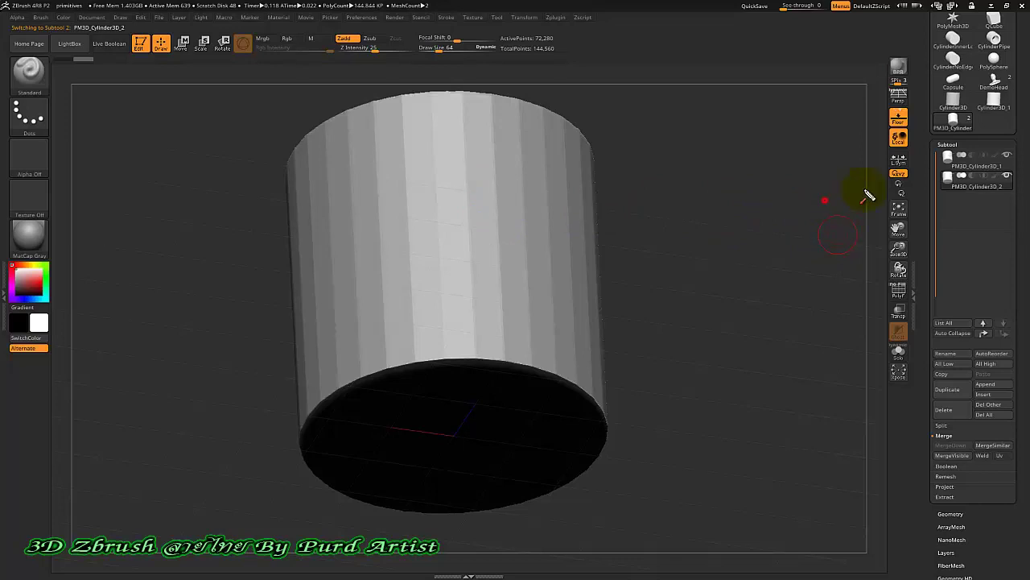
- Turn on transparency and snap the view to a straight front view of the cylinders
{"action": "left_click_drag", "start_coordinate": [827, 200], "coordinate": [934, 187]}
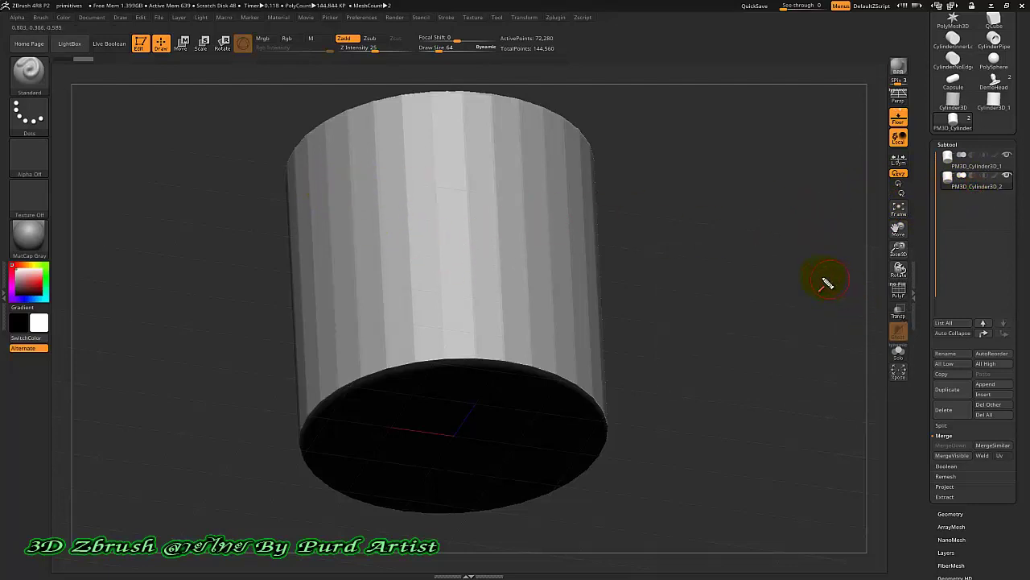
{"action": "left_click_drag", "start_coordinate": [811, 293], "coordinate": [896, 312]}
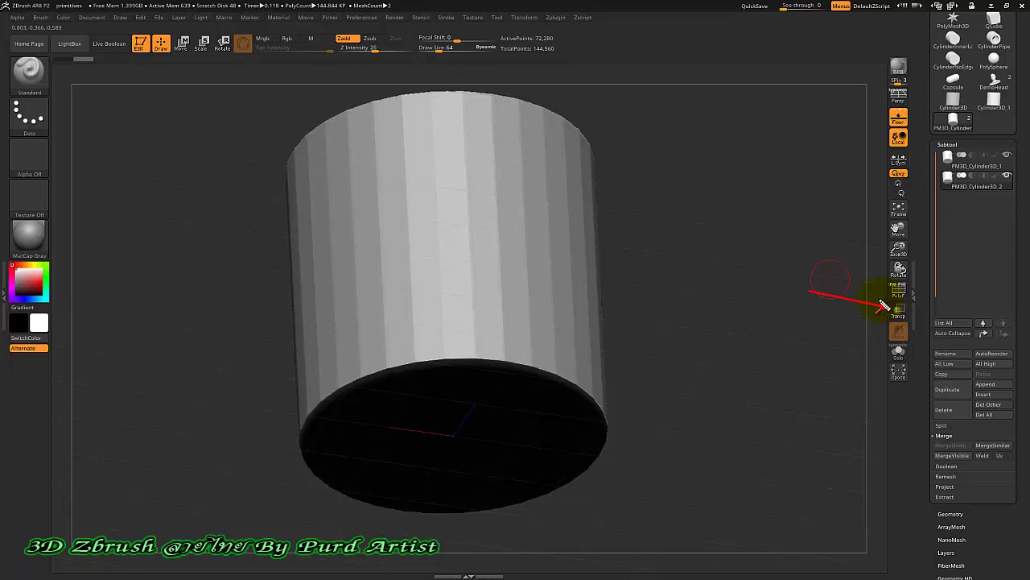
{"action": "left_click", "coordinate": [898, 311]}
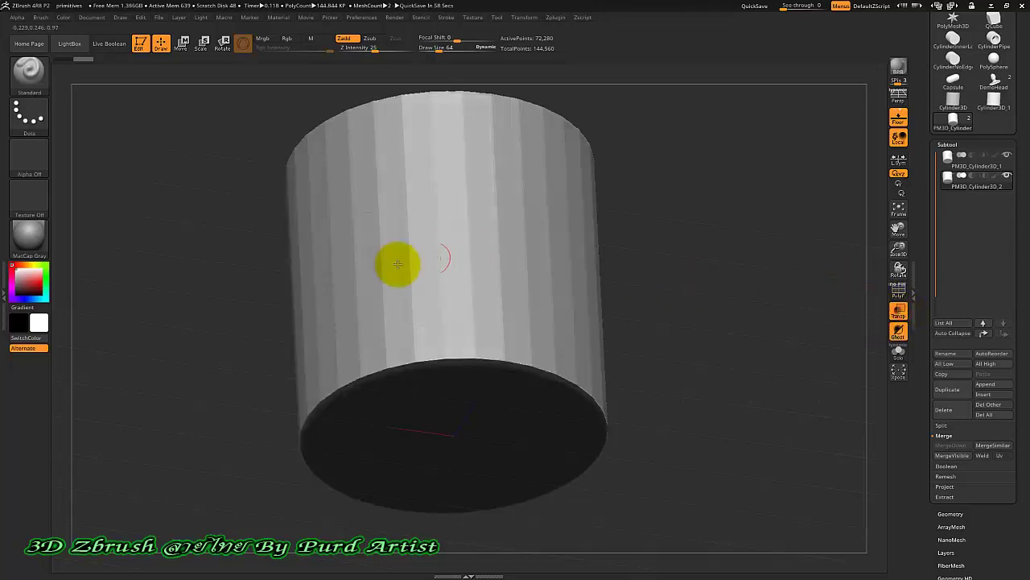
{"action": "mouse_move", "coordinate": [221, 295]}
{"action": "left_mouse_down"}
{"action": "mouse_move", "coordinate": [221, 349]}
{"action": "mouse_move", "coordinate": [233, 281]}
{"action": "left_mouse_up"}
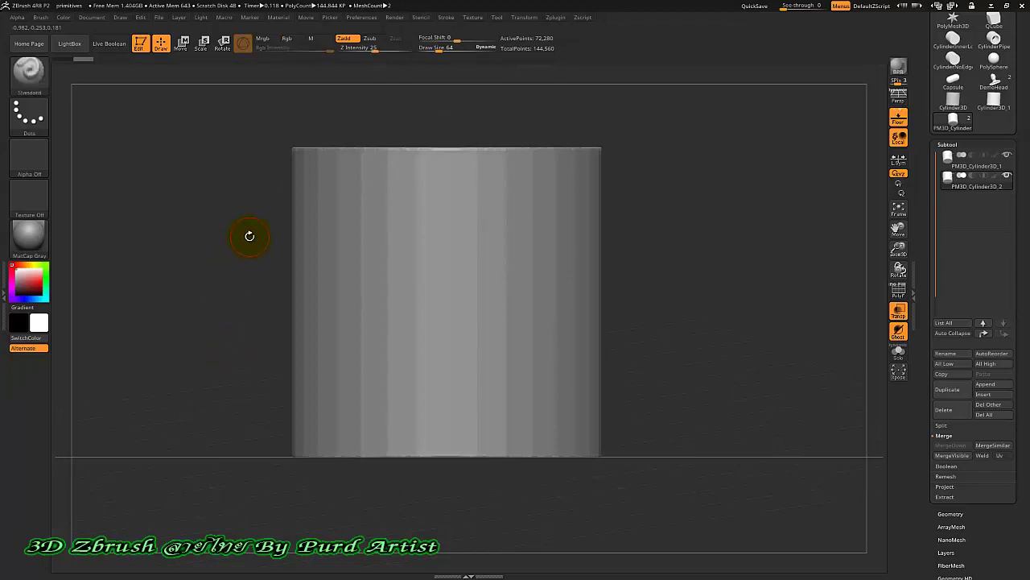
- Scale the duplicate cylinder uniformly down to 0.9543 with the Move gizmo
{"action": "left_click", "coordinate": [183, 45]}
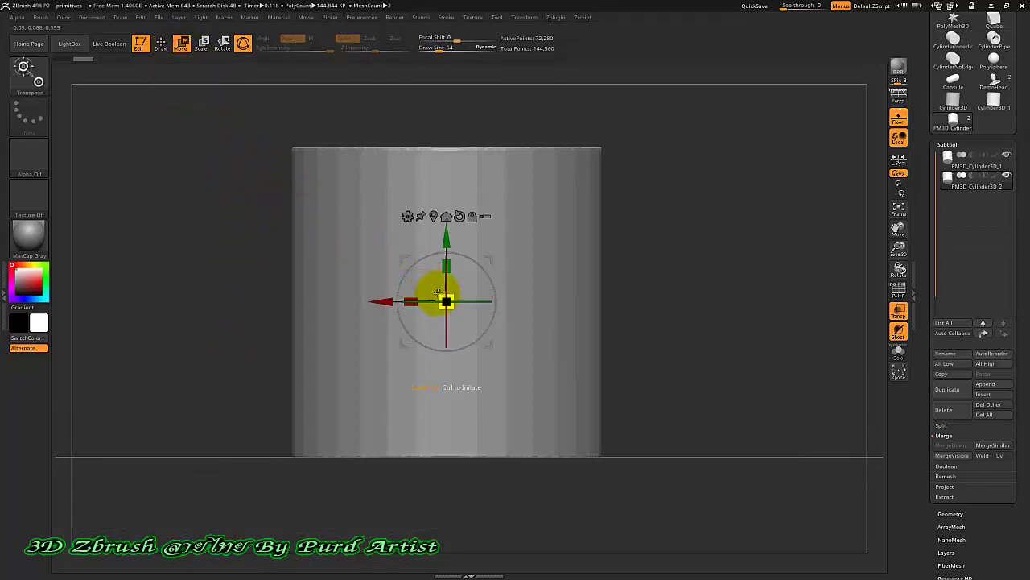
{"action": "left_click_drag", "start_coordinate": [438, 291], "coordinate": [441, 302], "text": "ctrl"}
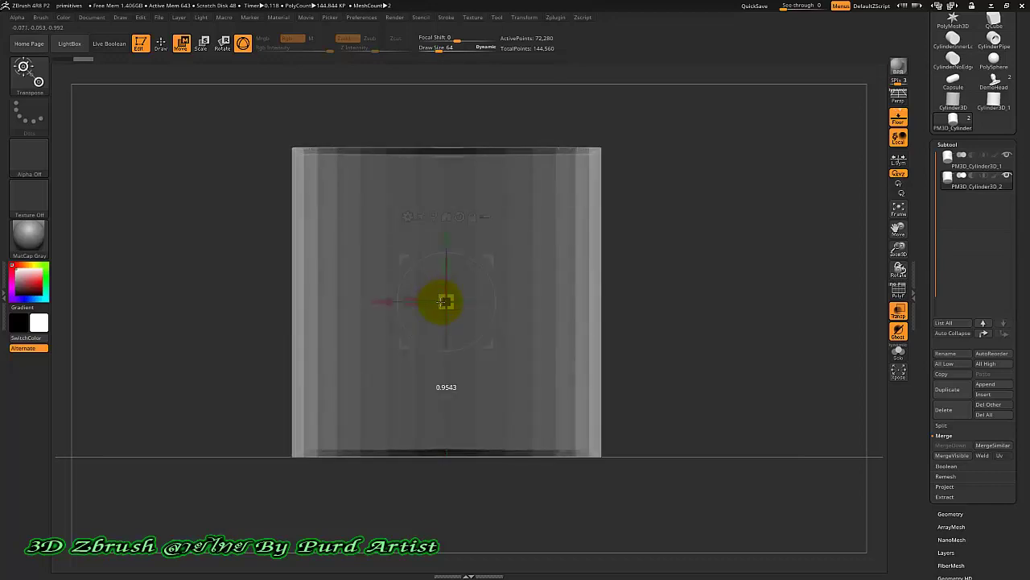
{"action": "left_click_drag", "start_coordinate": [442, 301], "coordinate": [444, 302], "text": "ctrl"}
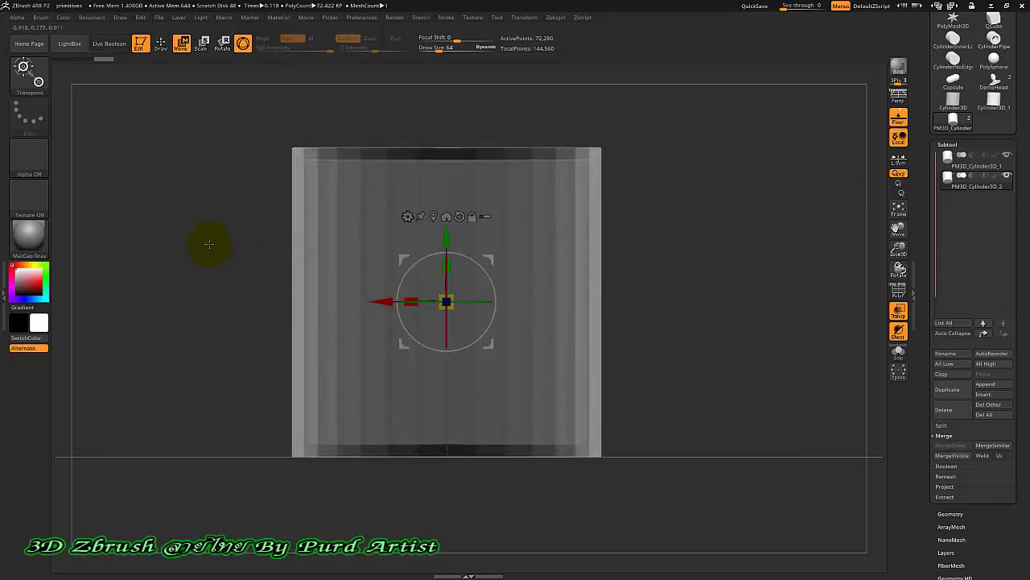
- Stretch the duplicate taller along Y to about 1.089, then return to Draw mode
{"action": "mouse_move", "coordinate": [208, 243]}
{"action": "left_mouse_down"}
{"action": "mouse_move", "coordinate": [265, 258]}
{"action": "mouse_move", "coordinate": [269, 234]}
{"action": "mouse_move", "coordinate": [253, 234]}
{"action": "mouse_move", "coordinate": [236, 269]}
{"action": "mouse_move", "coordinate": [368, 285]}
{"action": "left_mouse_up"}
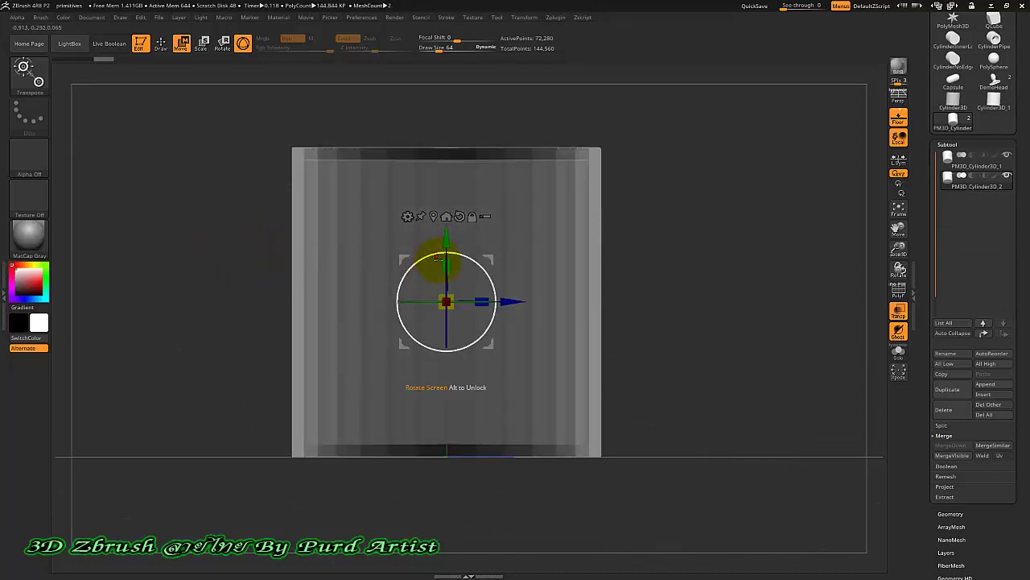
{"action": "mouse_move", "coordinate": [442, 265]}
{"action": "left_mouse_down"}
{"action": "mouse_move", "coordinate": [442, 239]}
{"action": "mouse_move", "coordinate": [444, 262]}
{"action": "left_mouse_up"}
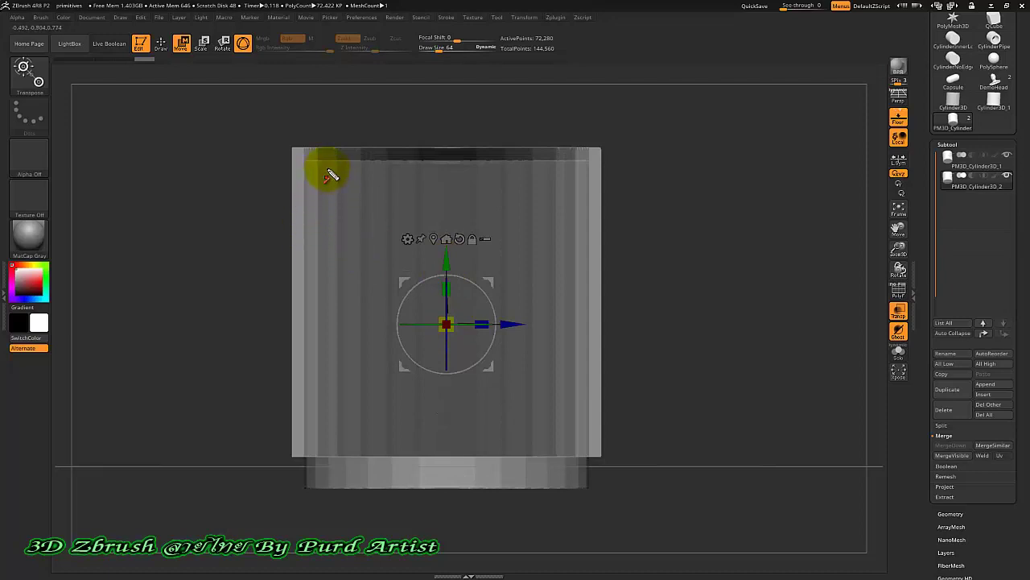
{"action": "left_click_drag", "start_coordinate": [190, 166], "coordinate": [292, 200]}
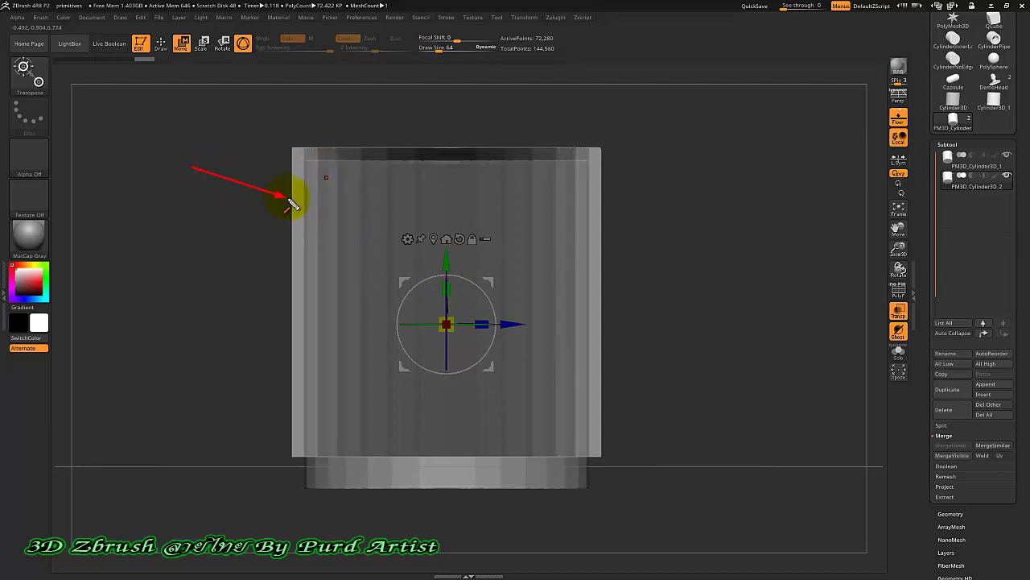
{"action": "left_click_drag", "start_coordinate": [265, 83], "coordinate": [336, 156]}
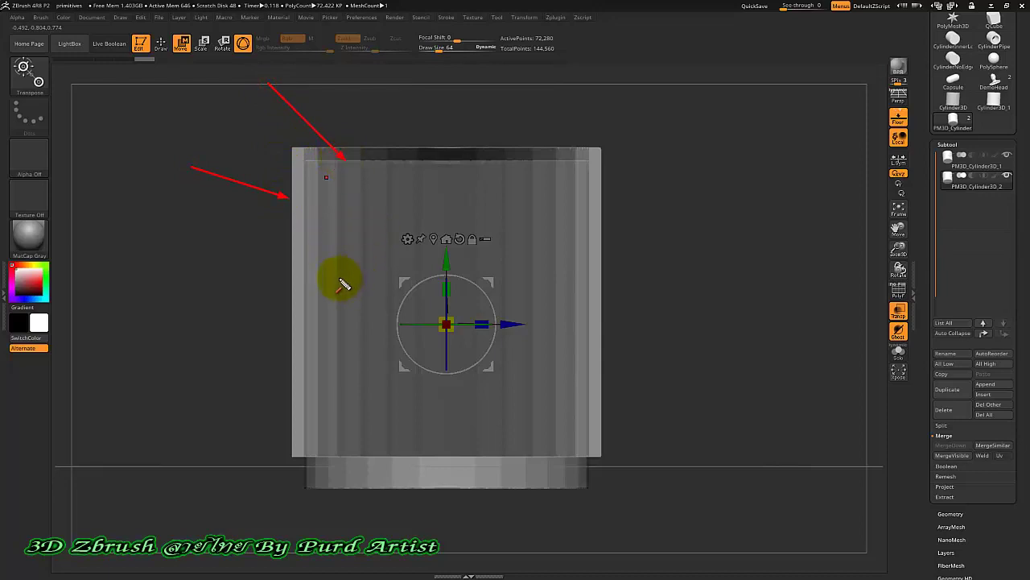
{"action": "key", "text": "Escape"}
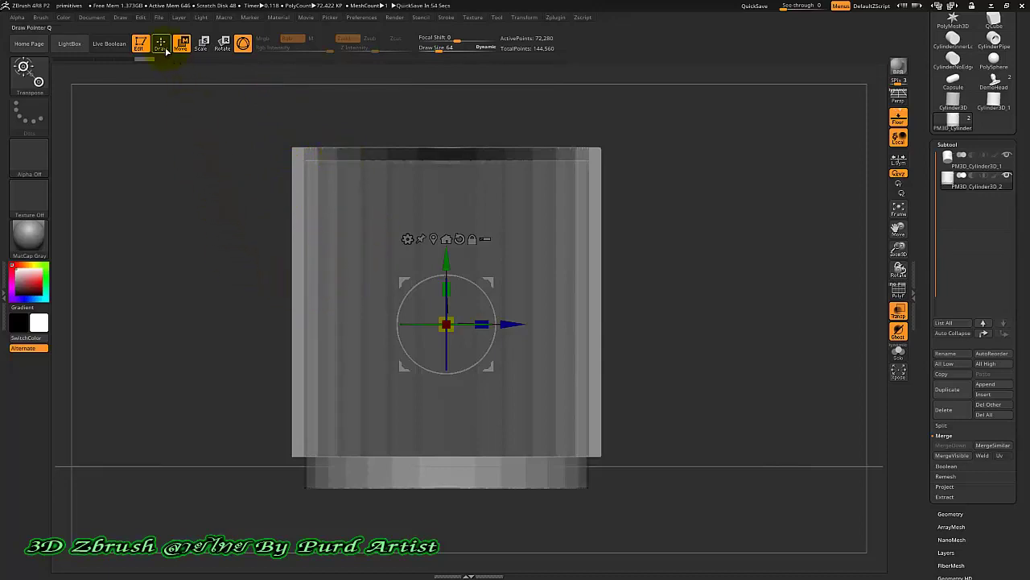
{"action": "left_click", "coordinate": [161, 44]}
- Turn transparency off and set PM3D_Cylinder3D_2 to Subtract mode in the Subtool list
{"action": "left_click_drag", "start_coordinate": [219, 249], "coordinate": [237, 166]}
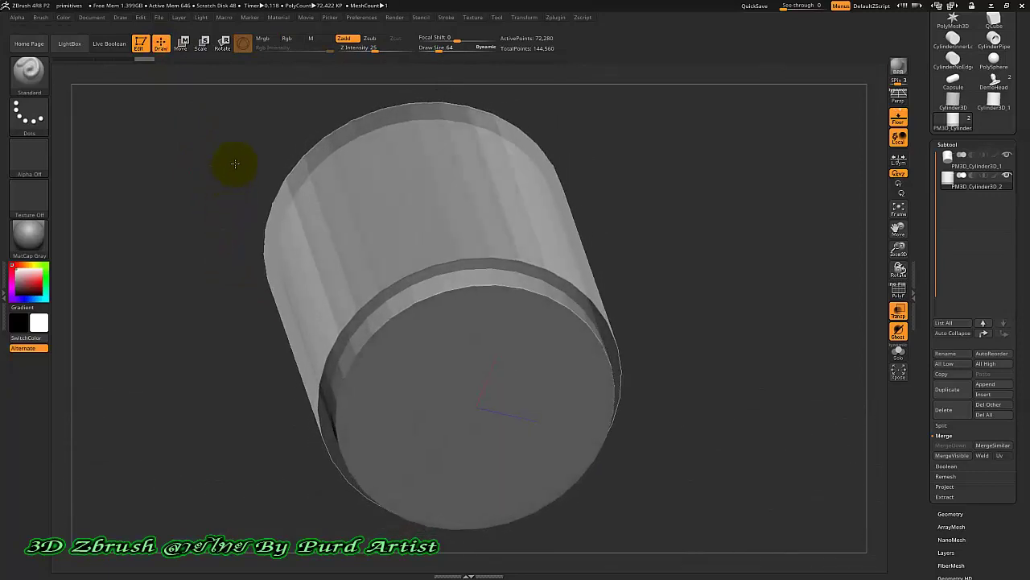
{"action": "left_click", "coordinate": [898, 311]}
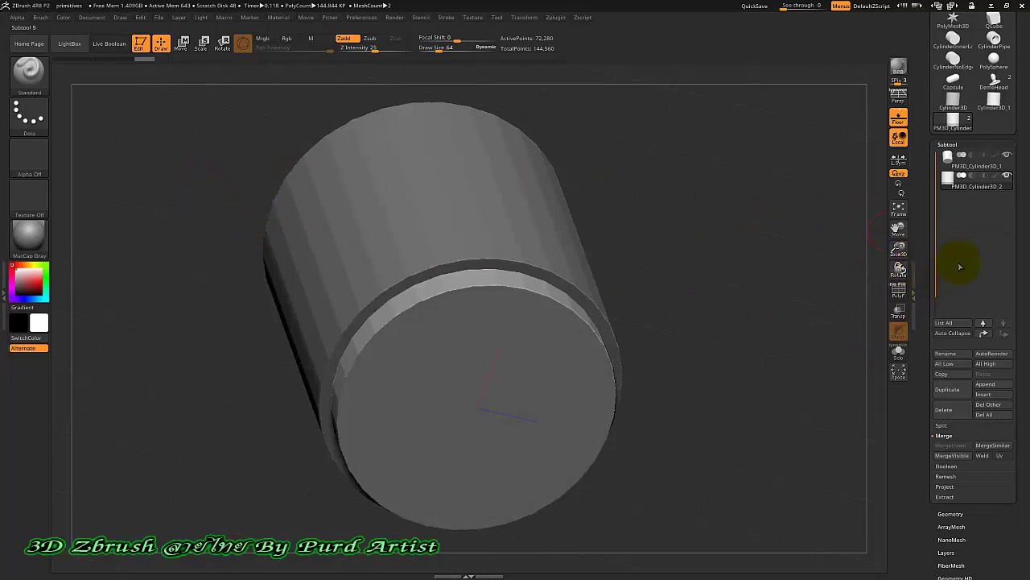
{"action": "left_click_drag", "start_coordinate": [980, 248], "coordinate": [979, 202]}
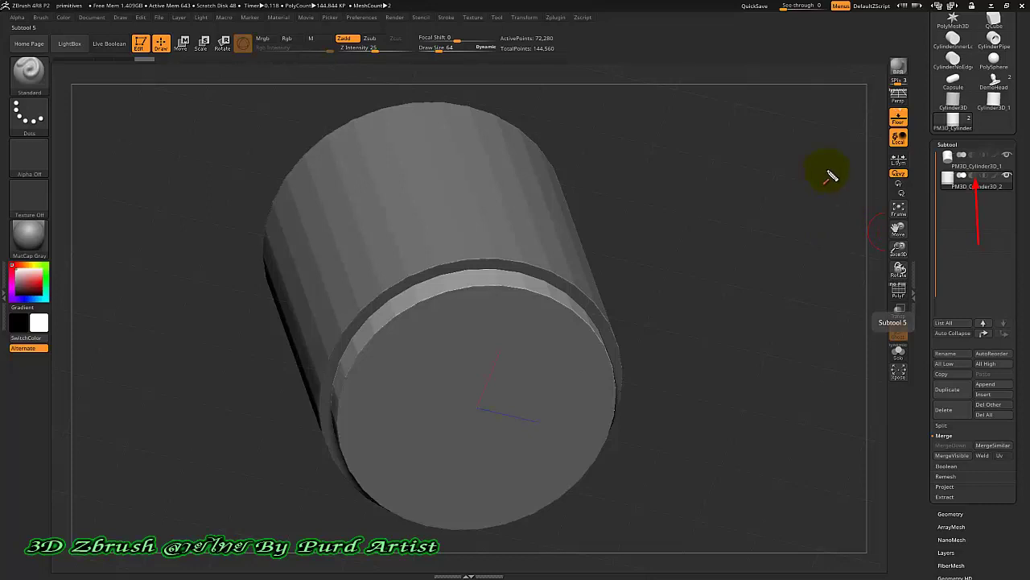
{"action": "left_click", "coordinate": [972, 181]}
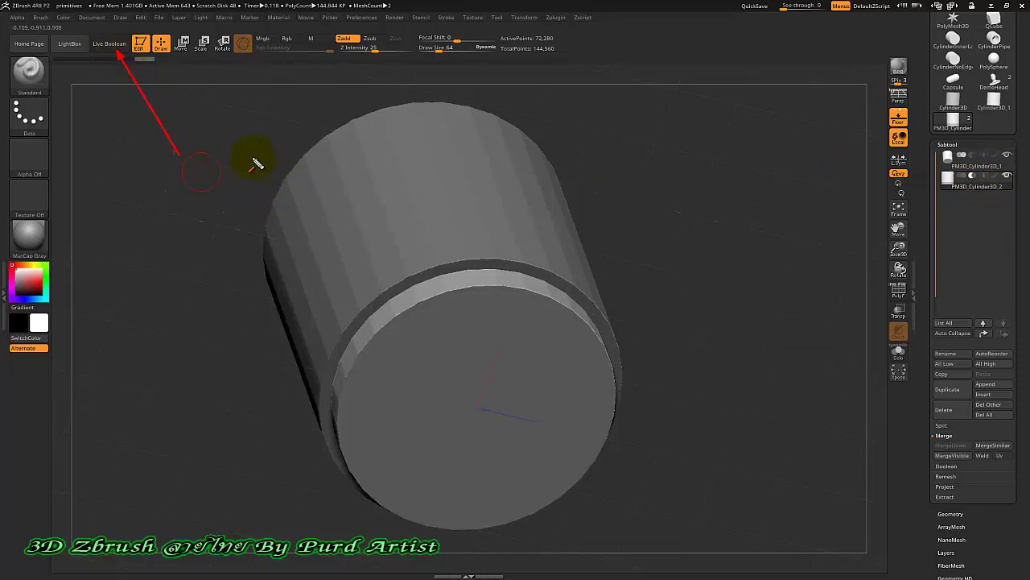
- Enable Live Boolean and orbit around the hollowed tube to inspect it from several angles
{"action": "left_click", "coordinate": [113, 44]}
{"action": "mouse_move", "coordinate": [207, 293]}
{"action": "left_mouse_down"}
{"action": "mouse_move", "coordinate": [218, 221]}
{"action": "mouse_move", "coordinate": [235, 230]}
{"action": "mouse_move", "coordinate": [218, 239]}
{"action": "mouse_move", "coordinate": [202, 230]}
{"action": "left_mouse_up"}
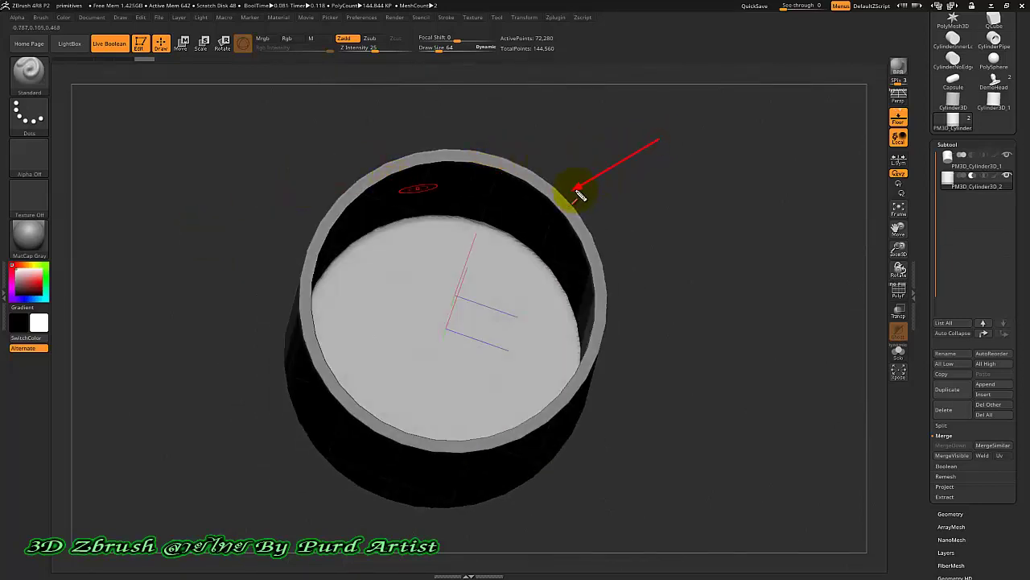
{"action": "mouse_move", "coordinate": [547, 187]}
{"action": "left_mouse_down"}
{"action": "mouse_move", "coordinate": [600, 338]}
{"action": "mouse_move", "coordinate": [522, 425]}
{"action": "left_mouse_up"}
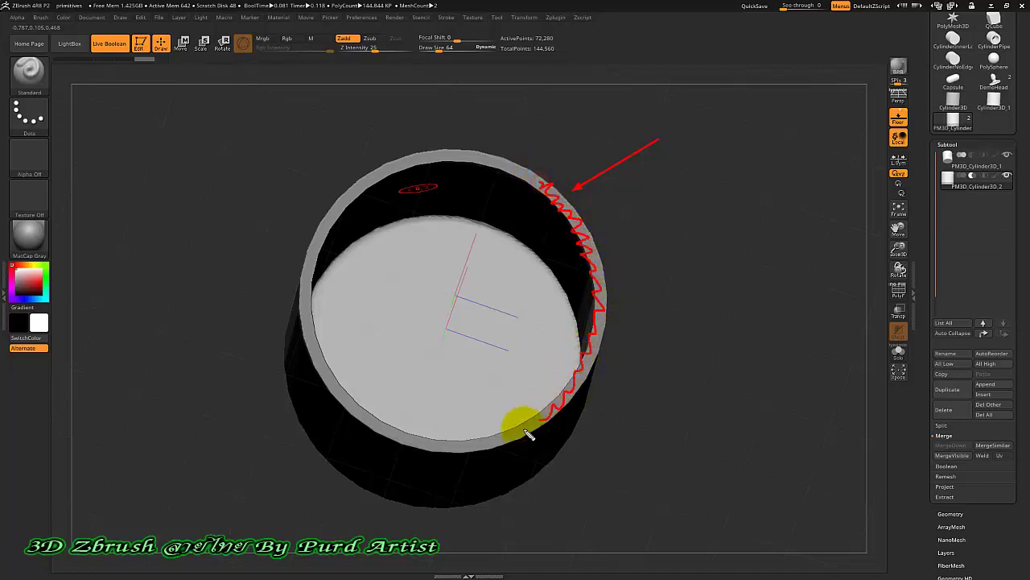
{"action": "mouse_move", "coordinate": [535, 176]}
{"action": "left_mouse_down"}
{"action": "mouse_move", "coordinate": [419, 159]}
{"action": "mouse_move", "coordinate": [370, 184]}
{"action": "left_mouse_up"}
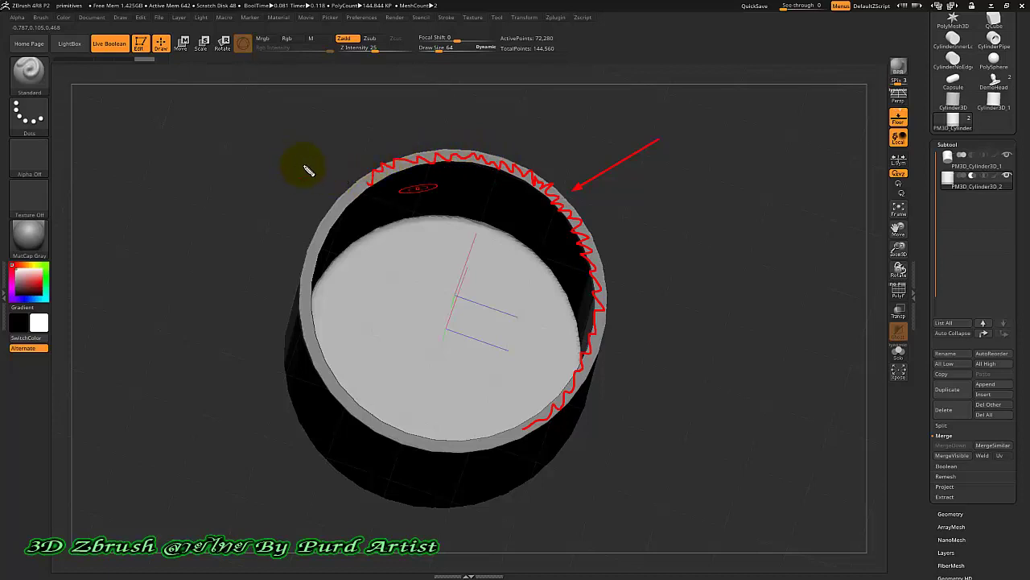
{"action": "key", "text": "Escape"}
{"action": "left_click_drag", "start_coordinate": [290, 162], "coordinate": [442, 279]}
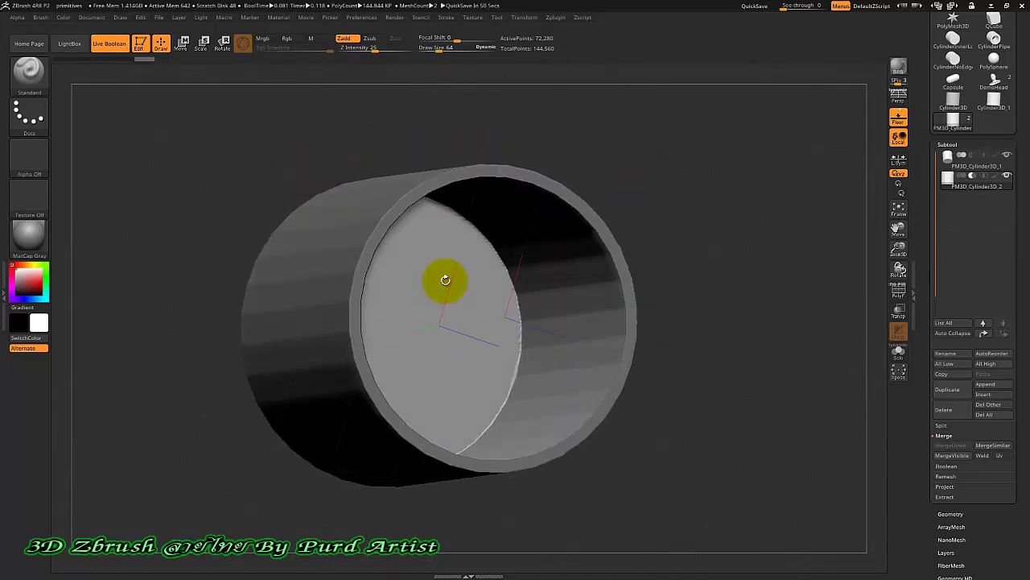
- Bring up the Move gizmo on the cutting cylinder and adjust the view around it
{"action": "left_click", "coordinate": [182, 45]}
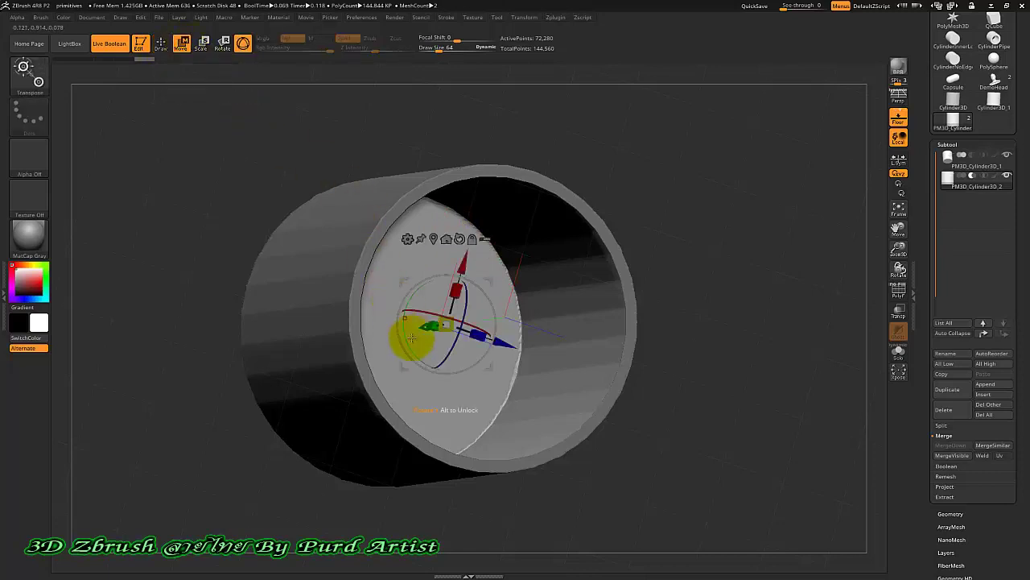
{"action": "left_click_drag", "start_coordinate": [445, 325], "coordinate": [447, 325]}
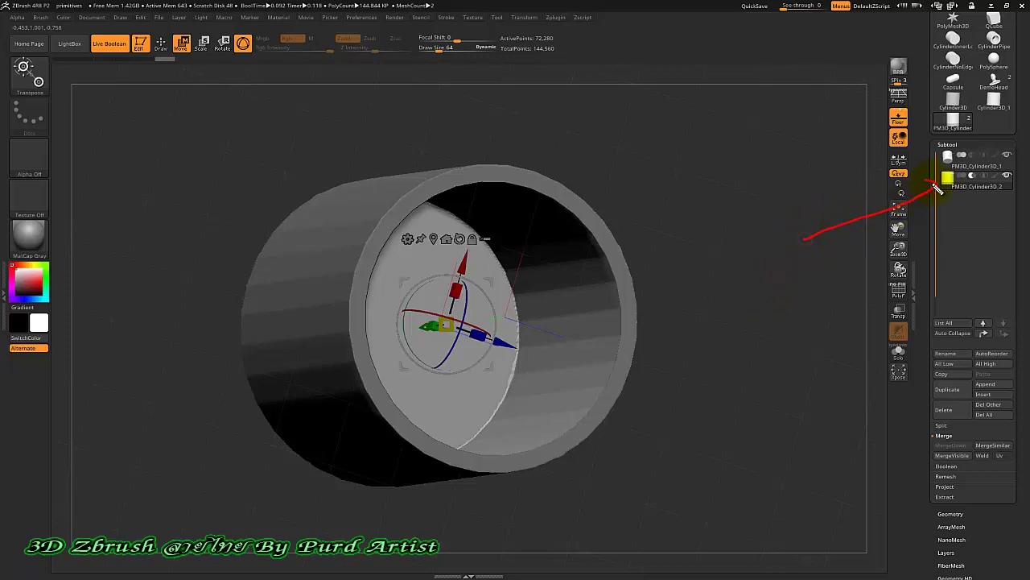
{"action": "left_click_drag", "start_coordinate": [937, 189], "coordinate": [938, 185]}
{"action": "left_click_drag", "start_coordinate": [683, 261], "coordinate": [524, 308]}
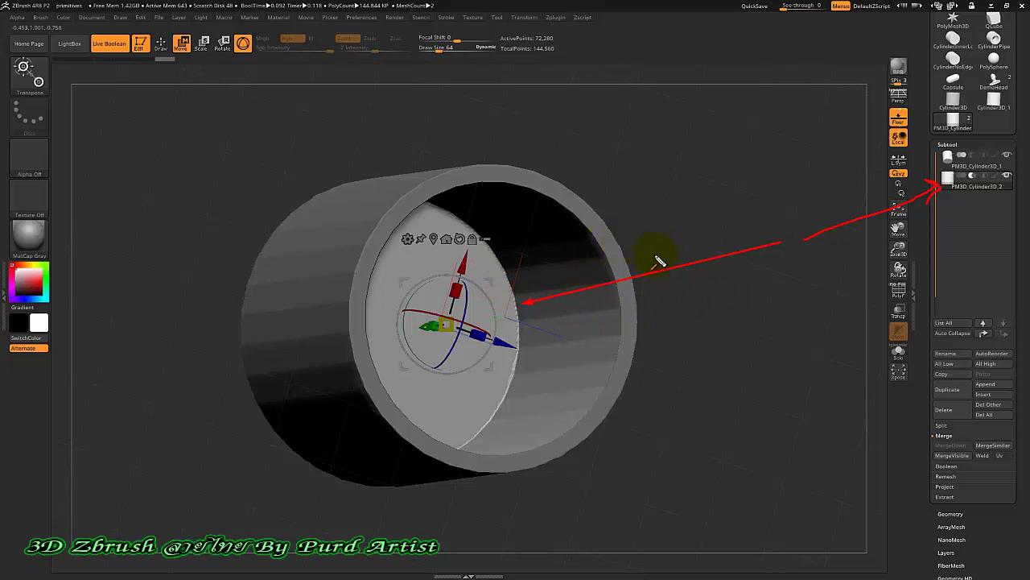
{"action": "key", "text": "Escape"}
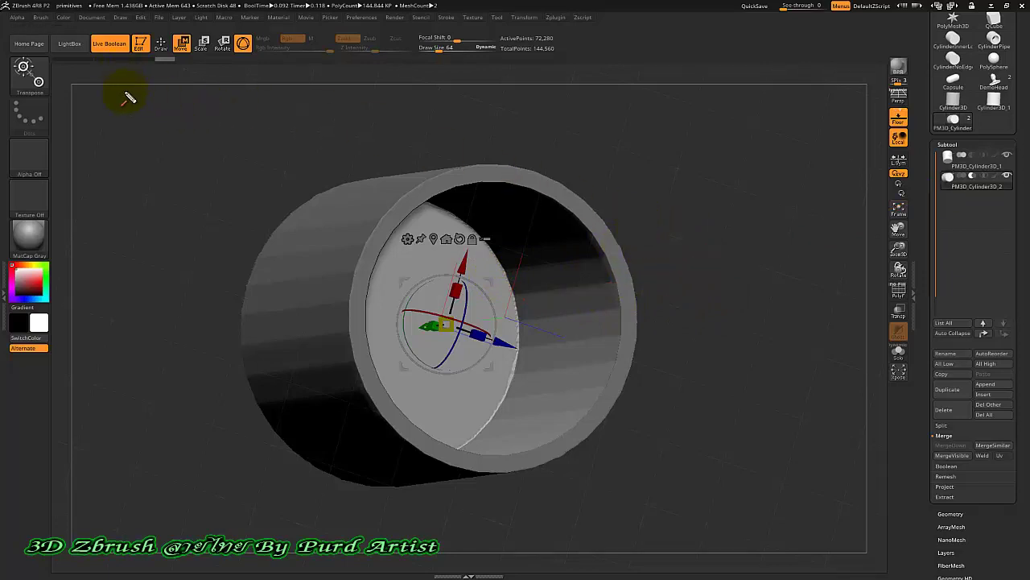
{"action": "left_click_drag", "start_coordinate": [142, 128], "coordinate": [126, 55]}
{"action": "key", "text": "Escape"}
- Toggle Live Boolean off and back on to compare the end cap with and without the cut
{"action": "left_click", "coordinate": [113, 43]}
{"action": "left_click_drag", "start_coordinate": [197, 185], "coordinate": [192, 167]}
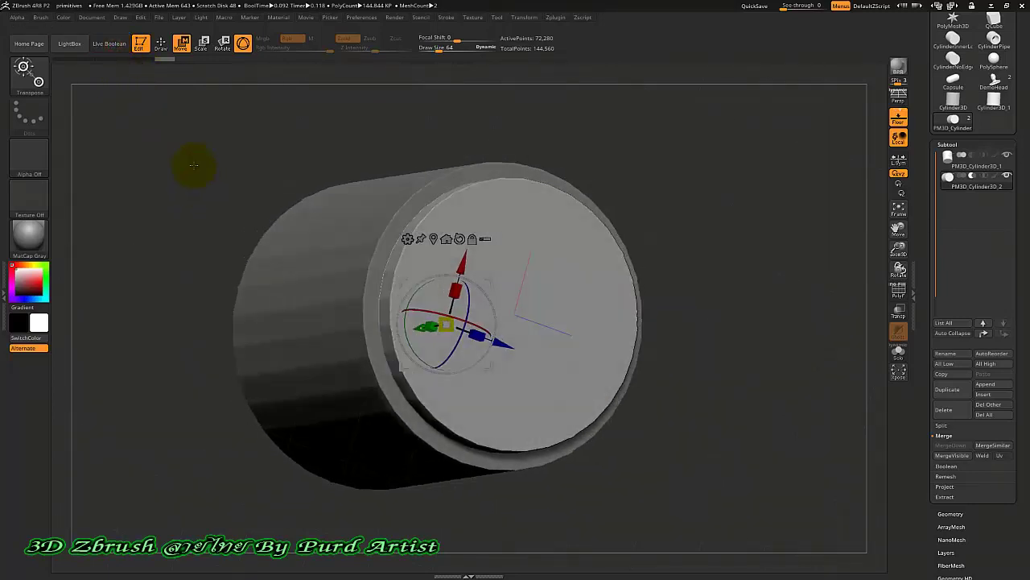
{"action": "left_click", "coordinate": [115, 47]}
{"action": "mouse_move", "coordinate": [223, 200]}
{"action": "left_mouse_down"}
{"action": "mouse_move", "coordinate": [207, 201]}
{"action": "mouse_move", "coordinate": [225, 196]}
{"action": "mouse_move", "coordinate": [242, 209]}
{"action": "left_mouse_up"}
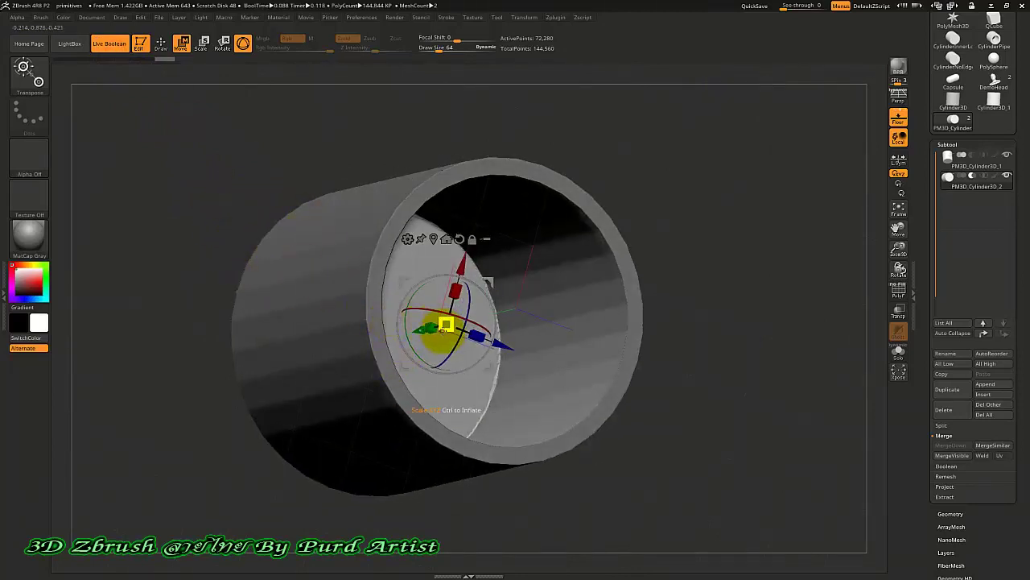
- Rescale the inner cutting cylinder with Scale XYZ until only a thin wall remains
{"action": "mouse_move", "coordinate": [443, 327]}
{"action": "left_mouse_down"}
{"action": "mouse_move", "coordinate": [470, 298]}
{"action": "mouse_move", "coordinate": [455, 319]}
{"action": "left_mouse_up"}
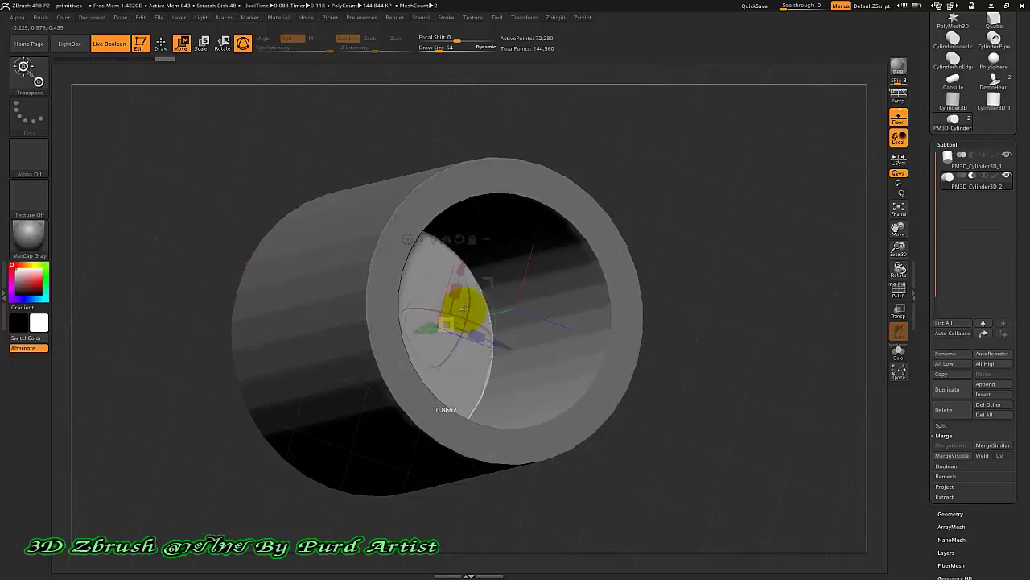
{"action": "left_click_drag", "start_coordinate": [455, 319], "coordinate": [470, 303]}
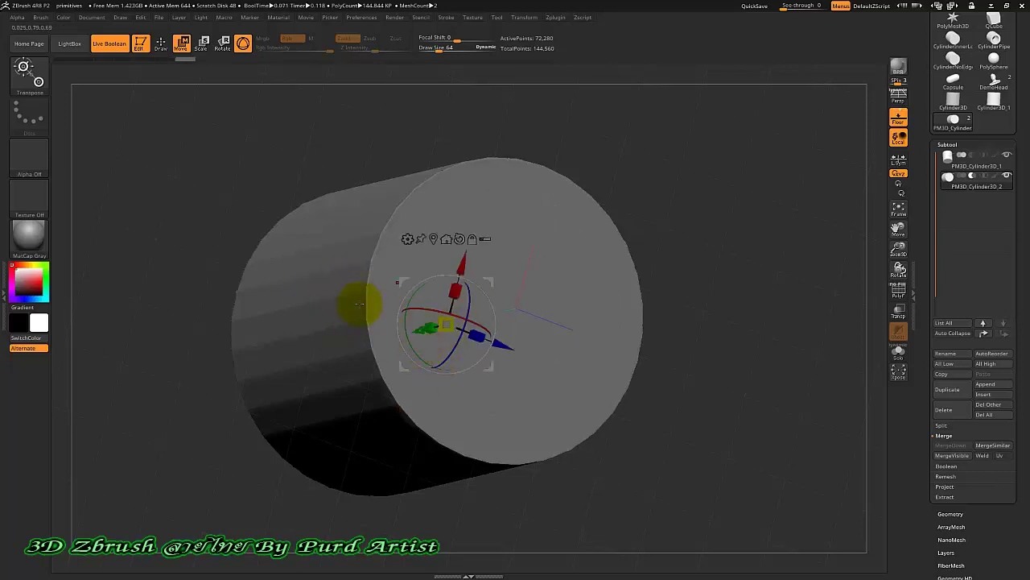
{"action": "mouse_move", "coordinate": [419, 327]}
{"action": "left_mouse_down"}
{"action": "mouse_move", "coordinate": [446, 328]}
{"action": "mouse_move", "coordinate": [417, 338]}
{"action": "left_mouse_up"}
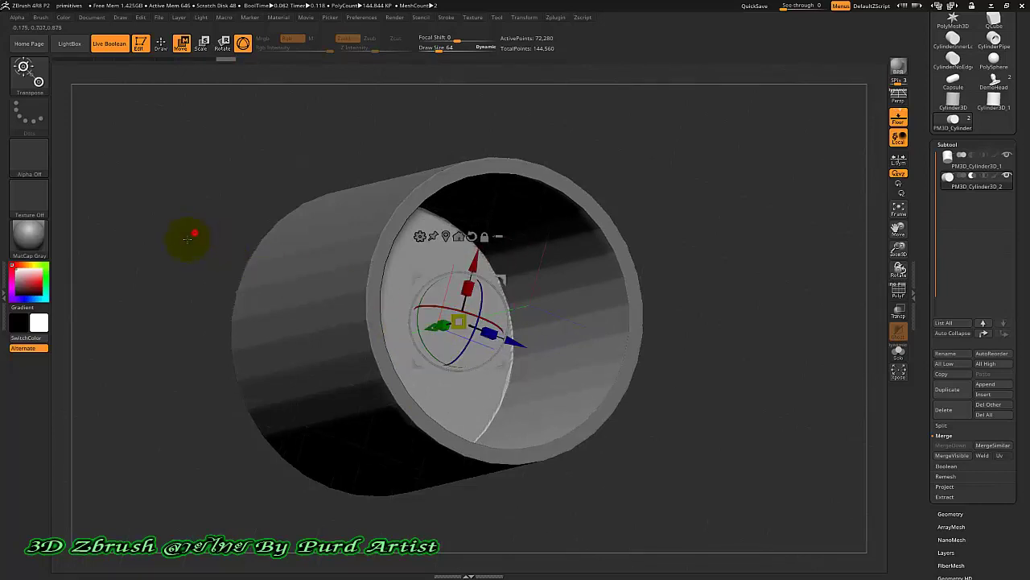
{"action": "mouse_move", "coordinate": [189, 235]}
{"action": "left_mouse_down"}
{"action": "mouse_move", "coordinate": [198, 326]}
{"action": "mouse_move", "coordinate": [207, 327]}
{"action": "left_mouse_up"}
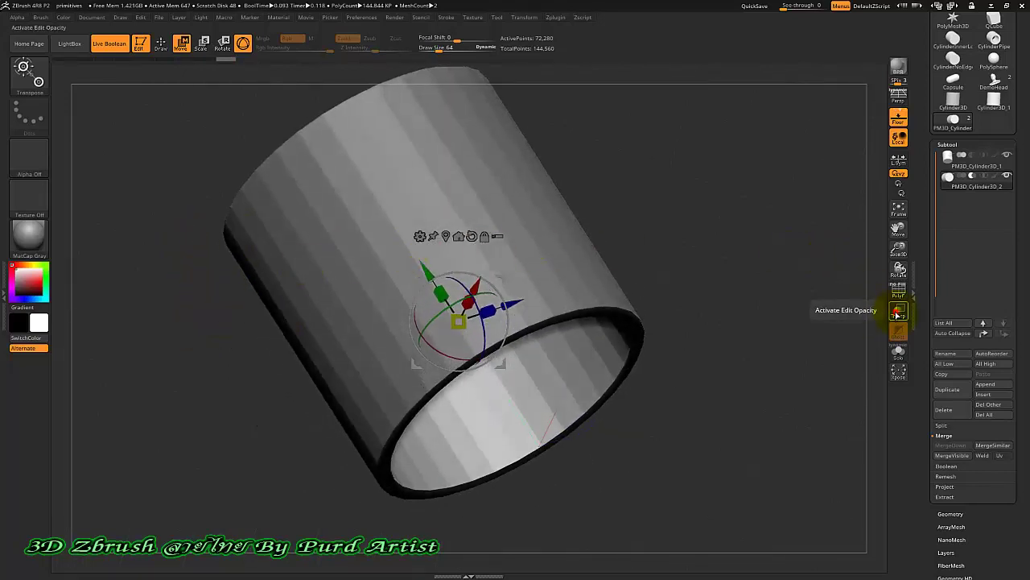
- With transparency on, move the inner cylinder up along Y, then turn off Live Boolean and return to Draw
{"action": "left_click", "coordinate": [897, 312]}
{"action": "mouse_move", "coordinate": [205, 368]}
{"action": "left_mouse_down"}
{"action": "mouse_move", "coordinate": [196, 391]}
{"action": "mouse_move", "coordinate": [204, 336]}
{"action": "left_mouse_up"}
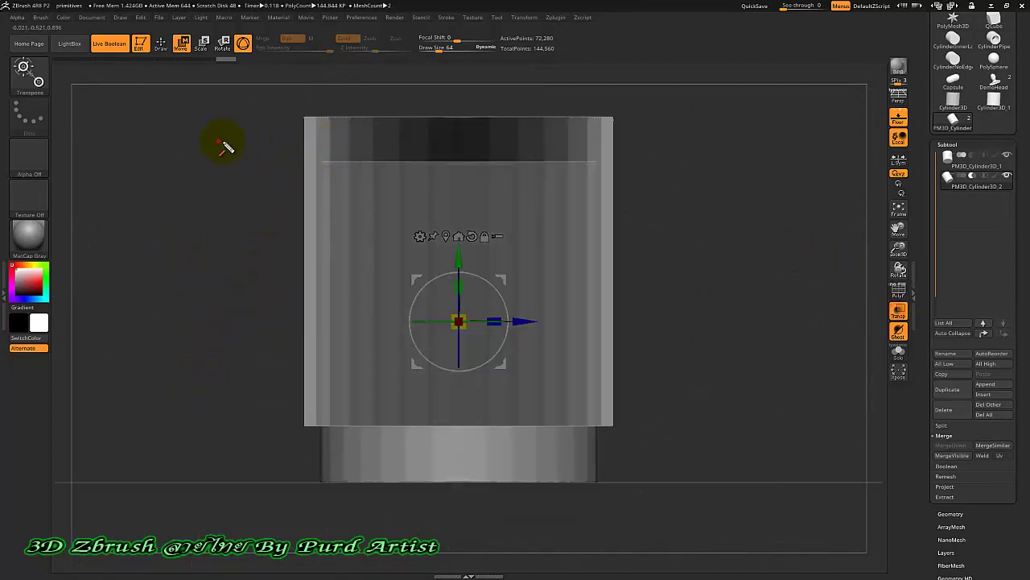
{"action": "left_click_drag", "start_coordinate": [226, 147], "coordinate": [322, 146]}
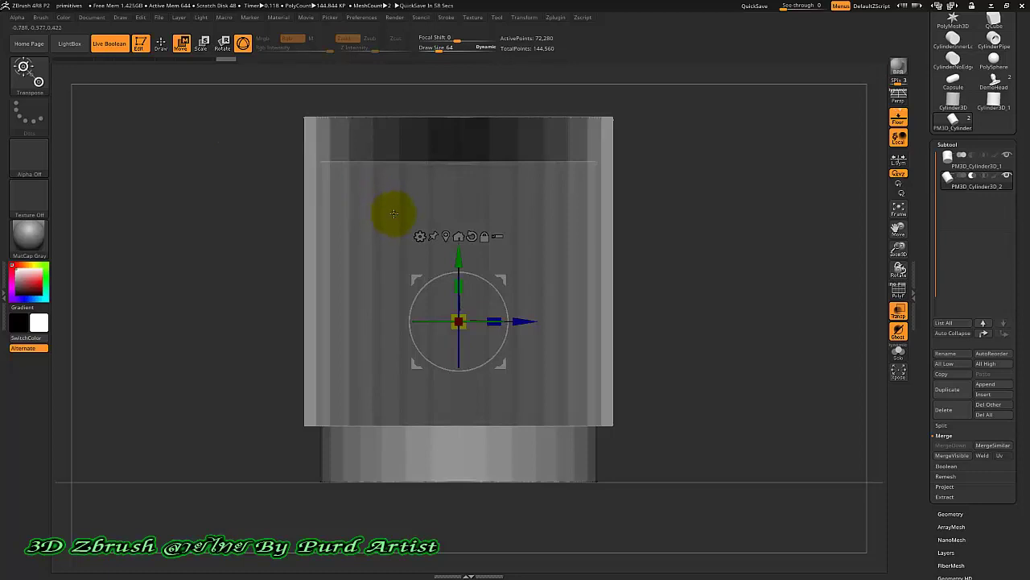
{"action": "left_click_drag", "start_coordinate": [458, 256], "coordinate": [459, 234]}
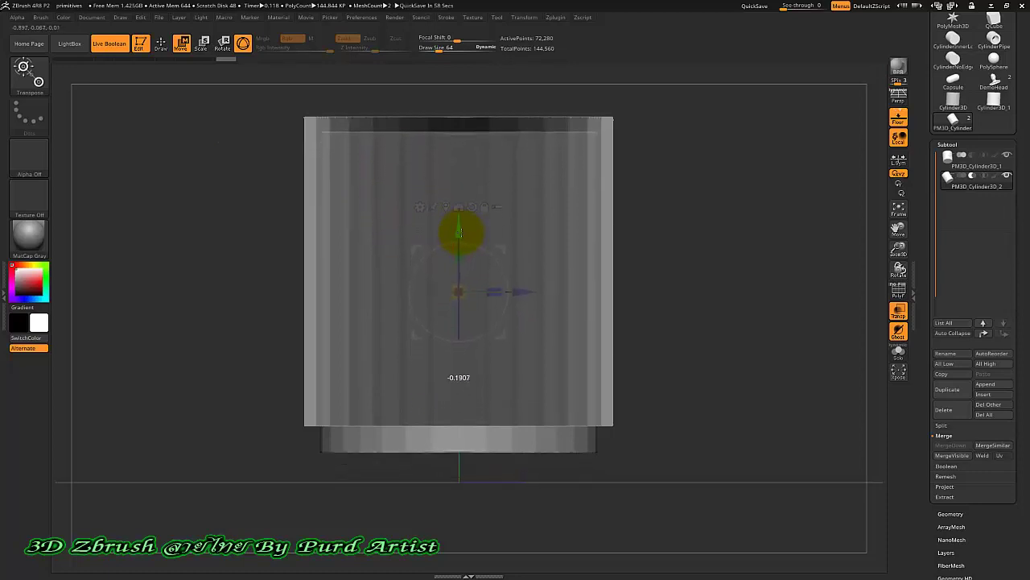
{"action": "mouse_move", "coordinate": [221, 280]}
{"action": "left_mouse_down"}
{"action": "mouse_move", "coordinate": [242, 197]}
{"action": "mouse_move", "coordinate": [234, 185]}
{"action": "left_mouse_up"}
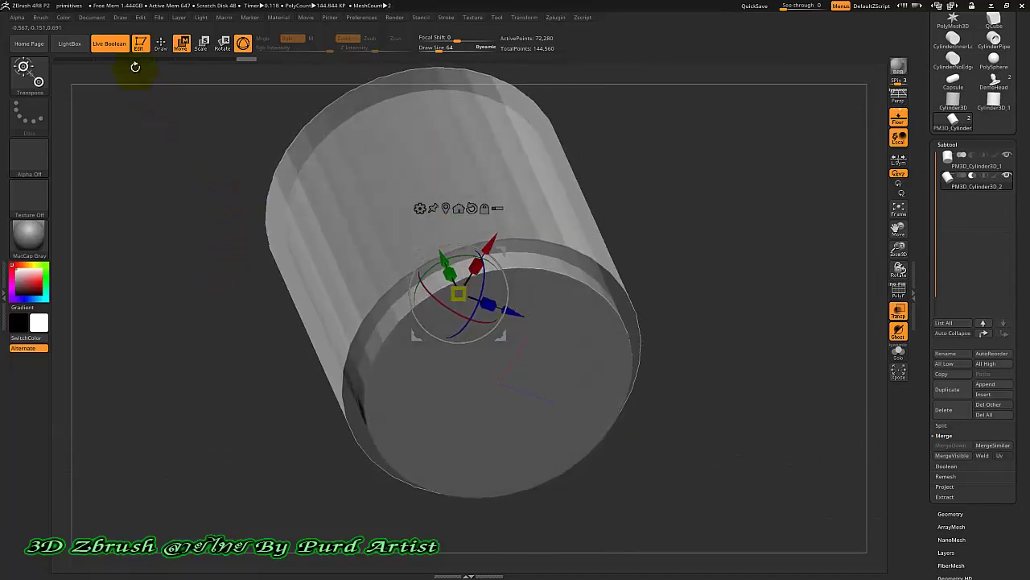
{"action": "left_click", "coordinate": [109, 44]}
{"action": "left_click", "coordinate": [161, 43]}
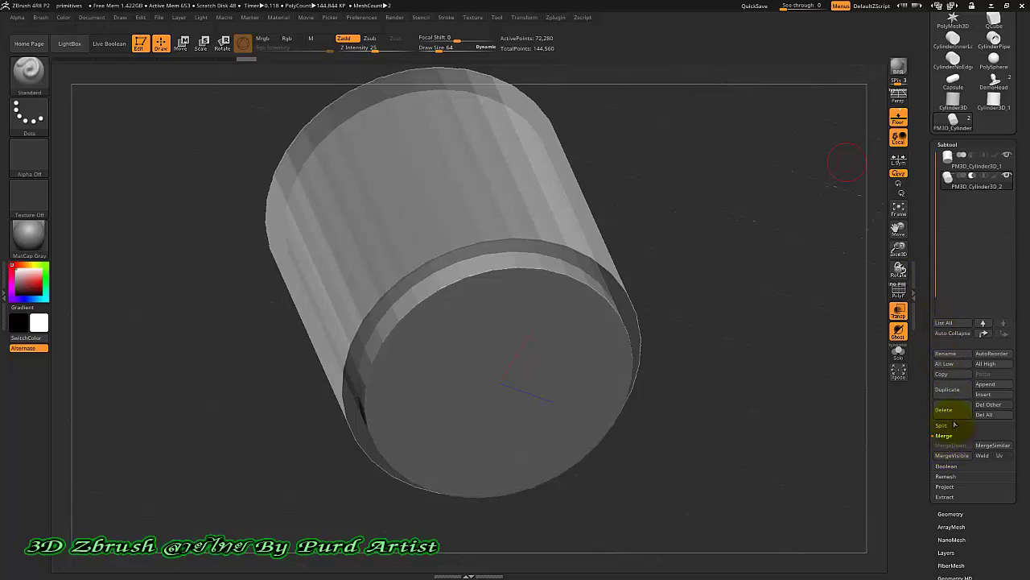
- MergeDown PM3D_Cylinder3D_1 with the duplicate into one subtool and turn off transparency
{"action": "left_click", "coordinate": [962, 165]}
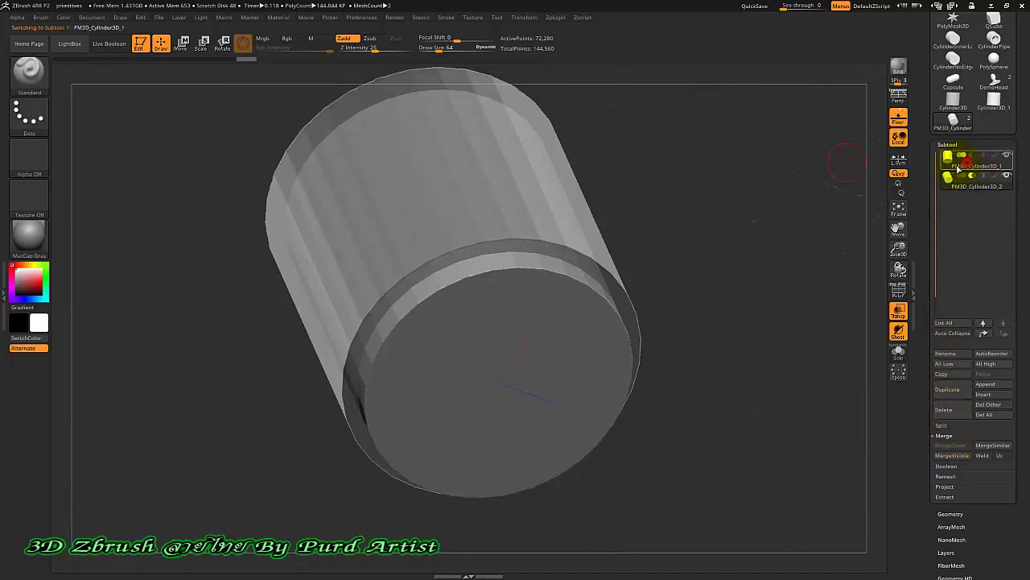
{"action": "left_click", "coordinate": [939, 445]}
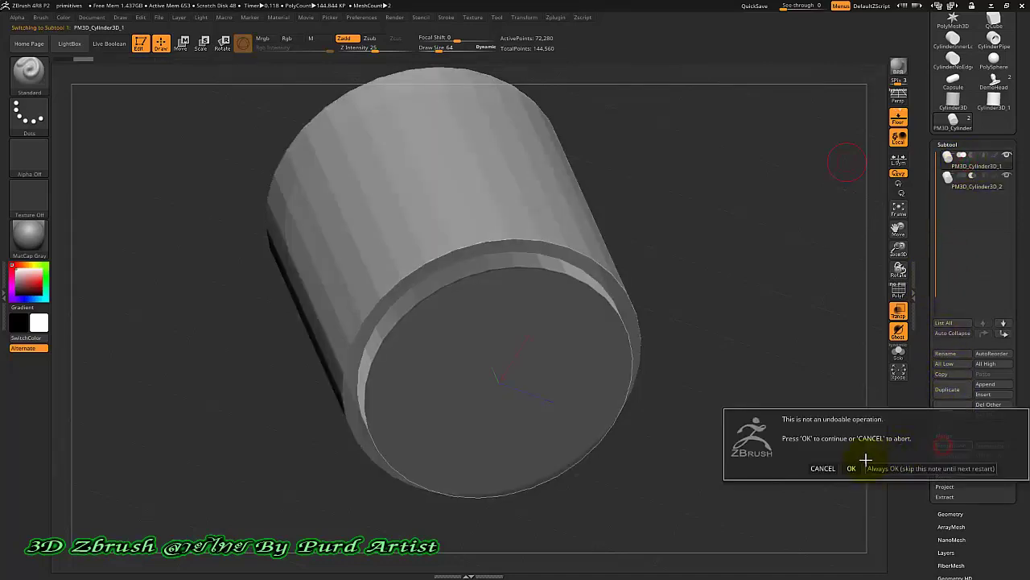
{"action": "left_click", "coordinate": [846, 465]}
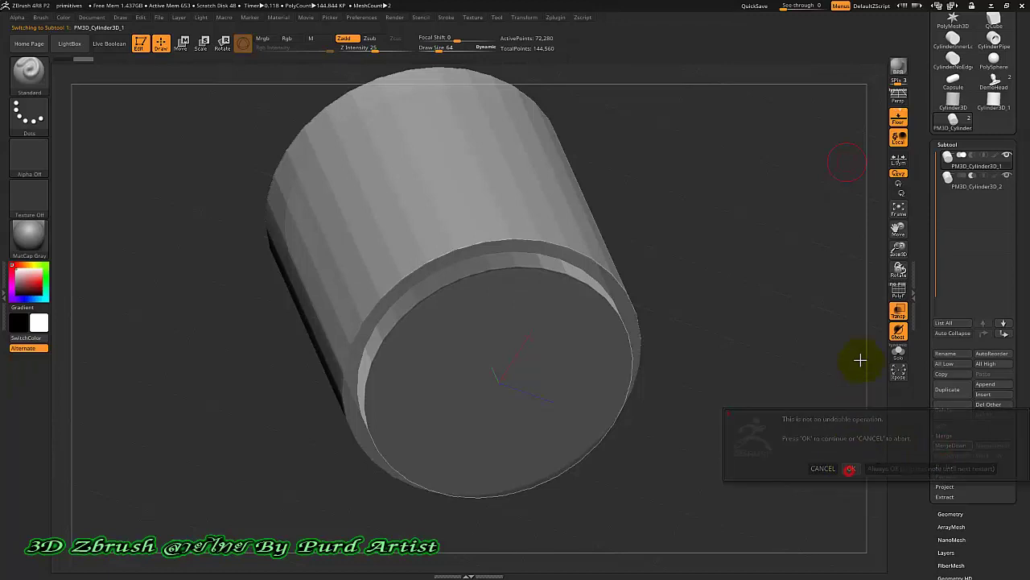
{"action": "left_click", "coordinate": [897, 310]}
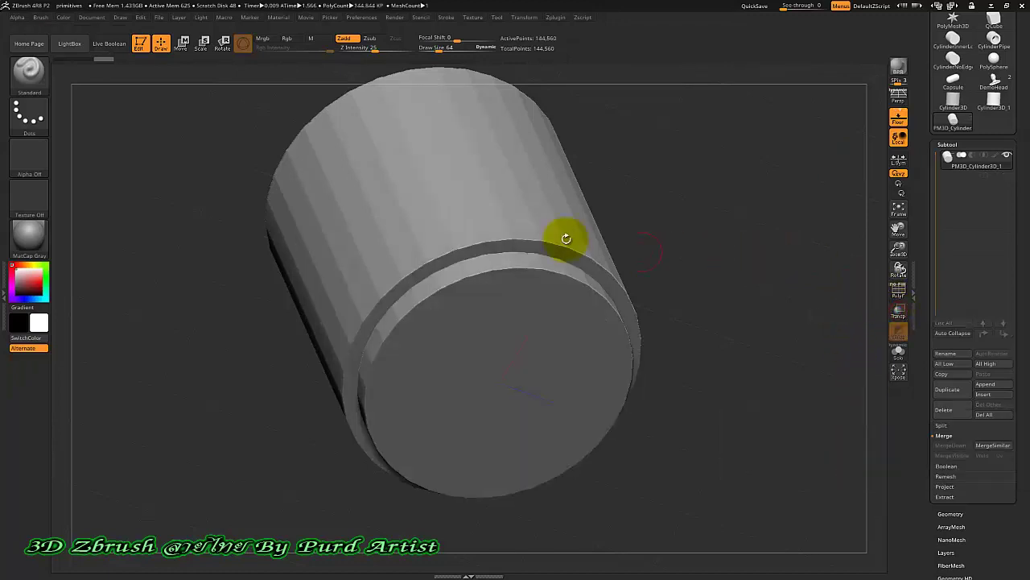
- Clip away the tube's end cap with a rectangle selection, leaving it open
{"action": "key", "text": "b"}
{"action": "key", "text": "m"}
{"action": "key", "text": "p"}
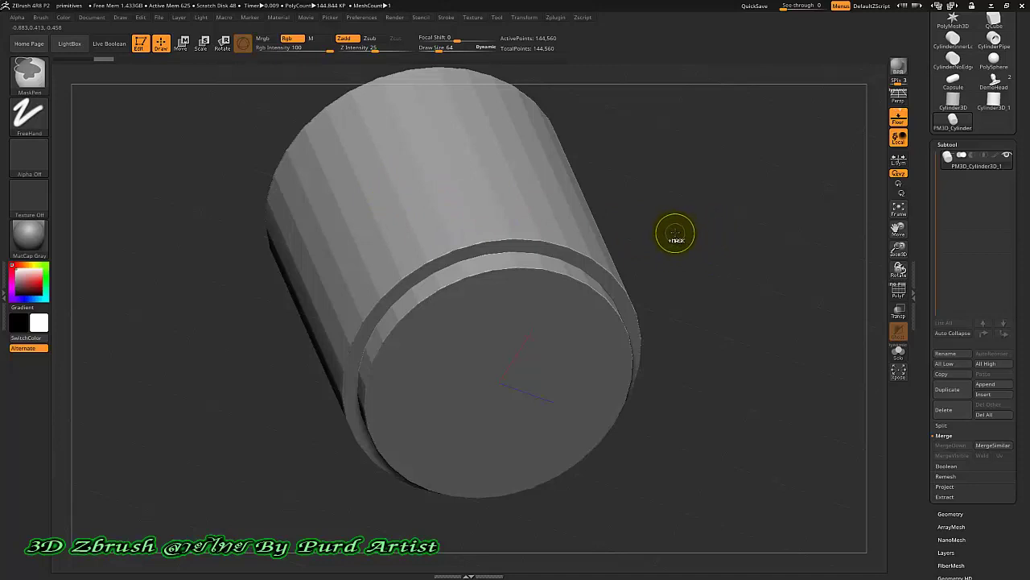
{"action": "left_click_drag", "start_coordinate": [673, 199], "coordinate": [722, 260], "text": "ctrl"}
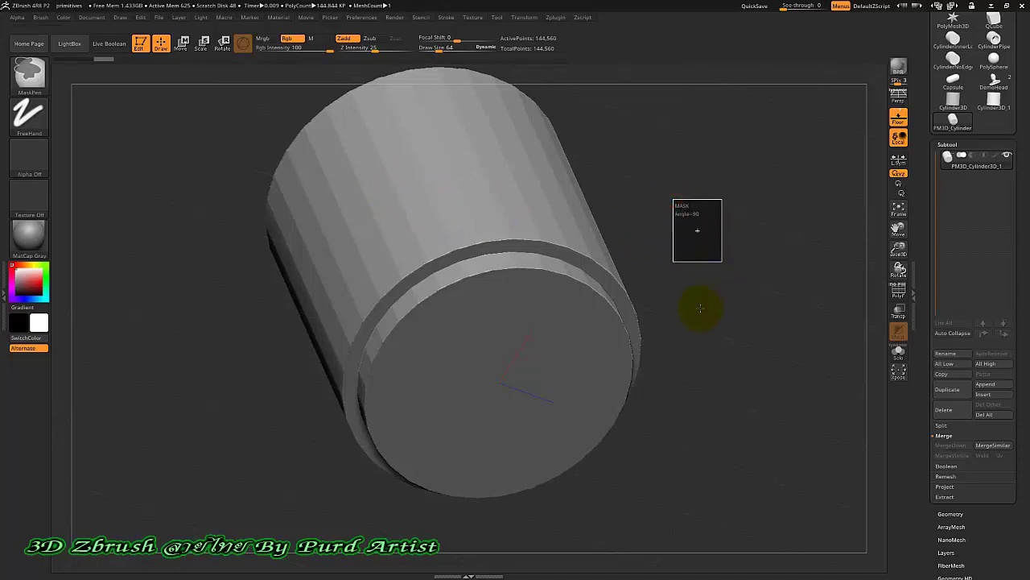
{"action": "mouse_move", "coordinate": [195, 307]}
{"action": "left_mouse_down"}
{"action": "mouse_move", "coordinate": [214, 221]}
{"action": "mouse_move", "coordinate": [184, 232]}
{"action": "mouse_move", "coordinate": [182, 285]}
{"action": "mouse_move", "coordinate": [217, 354]}
{"action": "mouse_move", "coordinate": [265, 361]}
{"action": "mouse_move", "coordinate": [218, 319]}
{"action": "mouse_move", "coordinate": [200, 278]}
{"action": "mouse_move", "coordinate": [274, 445]}
{"action": "mouse_move", "coordinate": [264, 346]}
{"action": "mouse_move", "coordinate": [255, 400]}
{"action": "mouse_move", "coordinate": [207, 212]}
{"action": "mouse_move", "coordinate": [292, 201]}
{"action": "left_mouse_up"}
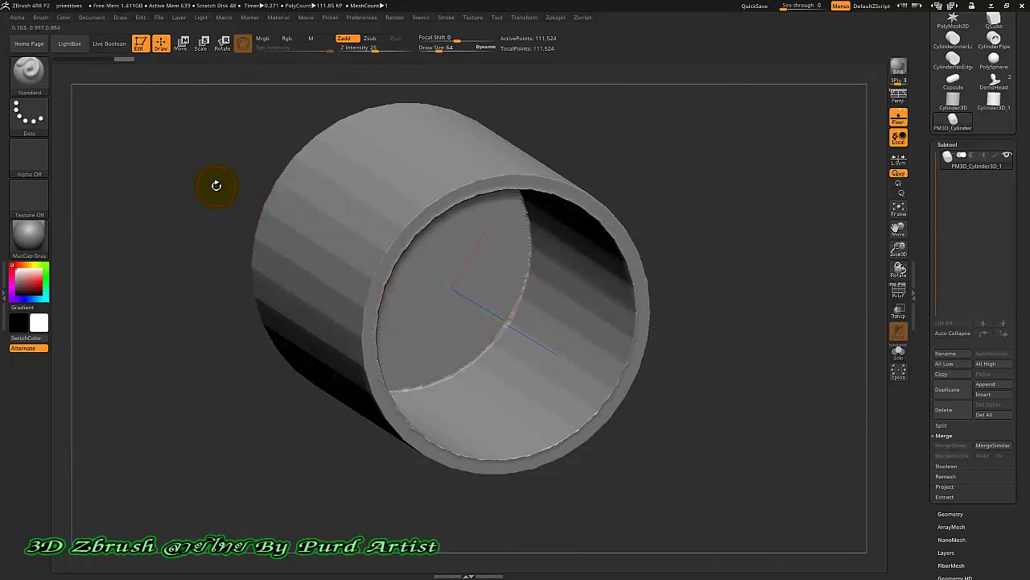
- Orbit the open tube to look down into its opening, then back to a side view
{"action": "mouse_move", "coordinate": [216, 185]}
{"action": "left_mouse_down"}
{"action": "mouse_move", "coordinate": [218, 252]}
{"action": "mouse_move", "coordinate": [224, 223]}
{"action": "left_mouse_up"}
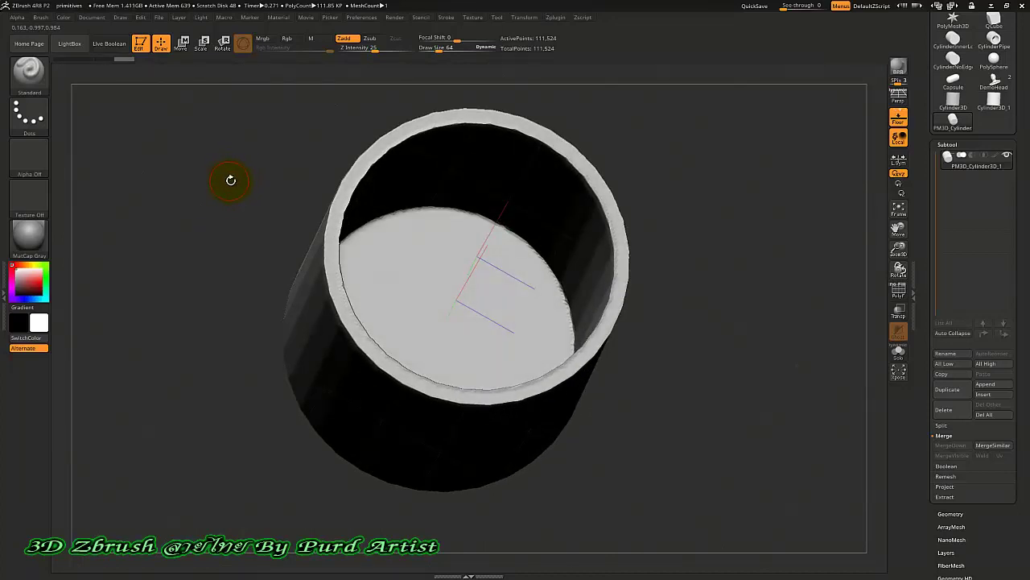
{"action": "left_click_drag", "start_coordinate": [238, 177], "coordinate": [176, 159]}
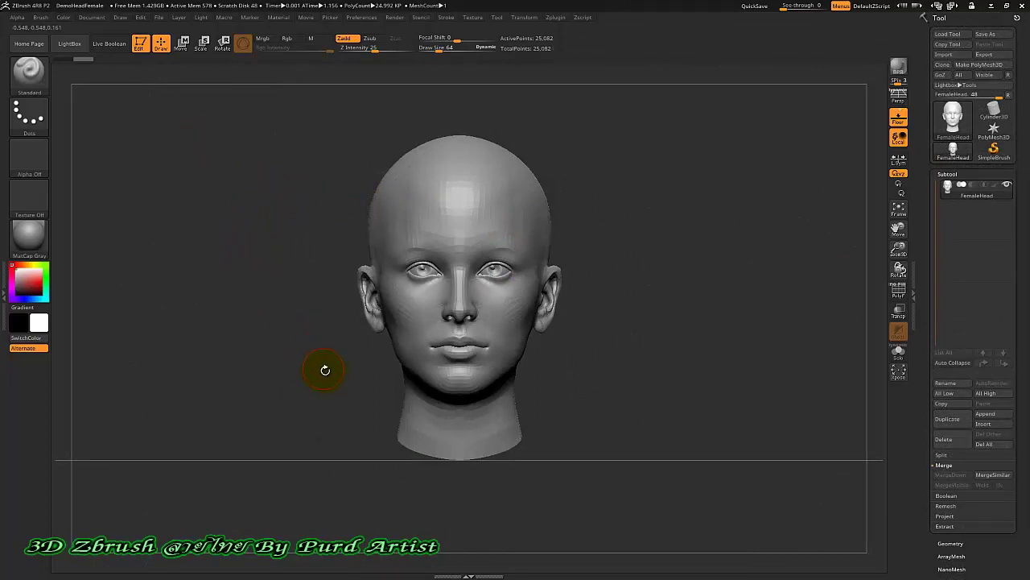
- Show the head's polygroups and wireframe with PolyF, then test a rectangle mask and clear it
{"action": "mouse_move", "coordinate": [325, 369]}
{"action": "left_mouse_down"}
{"action": "mouse_move", "coordinate": [338, 202]}
{"action": "mouse_move", "coordinate": [391, 239]}
{"action": "mouse_move", "coordinate": [352, 225]}
{"action": "mouse_move", "coordinate": [345, 349]}
{"action": "mouse_move", "coordinate": [330, 350]}
{"action": "mouse_move", "coordinate": [281, 276]}
{"action": "mouse_move", "coordinate": [262, 278]}
{"action": "mouse_move", "coordinate": [265, 298]}
{"action": "mouse_move", "coordinate": [297, 299]}
{"action": "mouse_move", "coordinate": [298, 286]}
{"action": "left_mouse_up"}
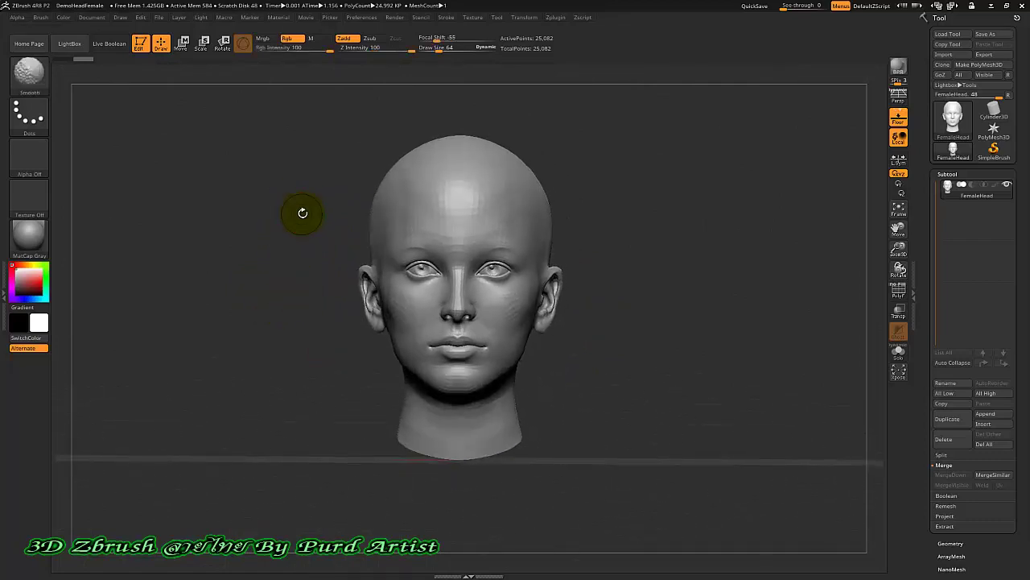
{"action": "key", "text": "shift+f"}
{"action": "mouse_move", "coordinate": [278, 263]}
{"action": "left_mouse_down"}
{"action": "mouse_move", "coordinate": [283, 290]}
{"action": "mouse_move", "coordinate": [314, 288]}
{"action": "mouse_move", "coordinate": [265, 285]}
{"action": "mouse_move", "coordinate": [258, 298]}
{"action": "mouse_move", "coordinate": [281, 215]}
{"action": "left_mouse_up"}
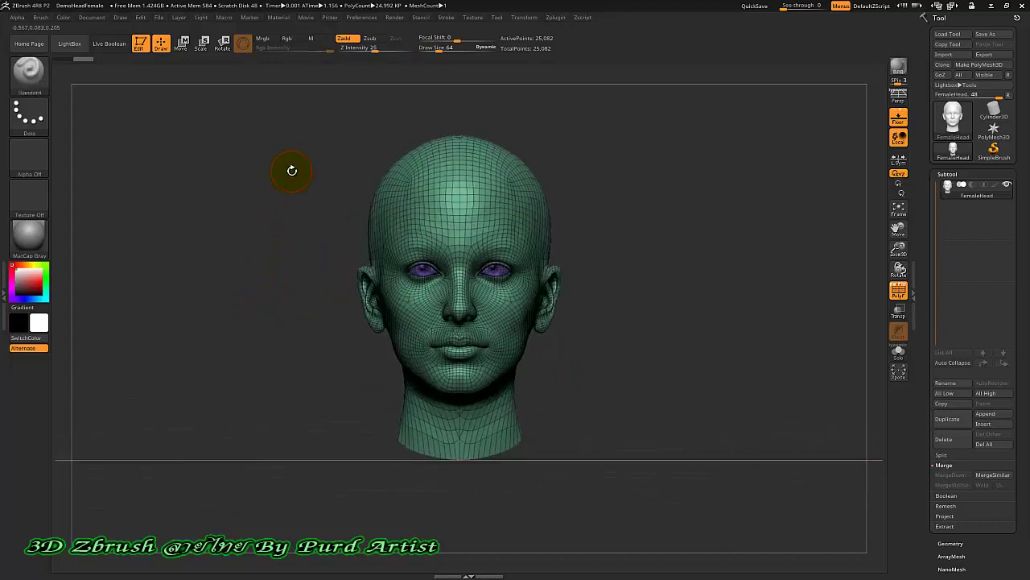
{"action": "left_click_drag", "start_coordinate": [262, 98], "coordinate": [637, 486], "text": "ctrl"}
{"action": "left_click", "coordinate": [639, 489], "text": "ctrl"}
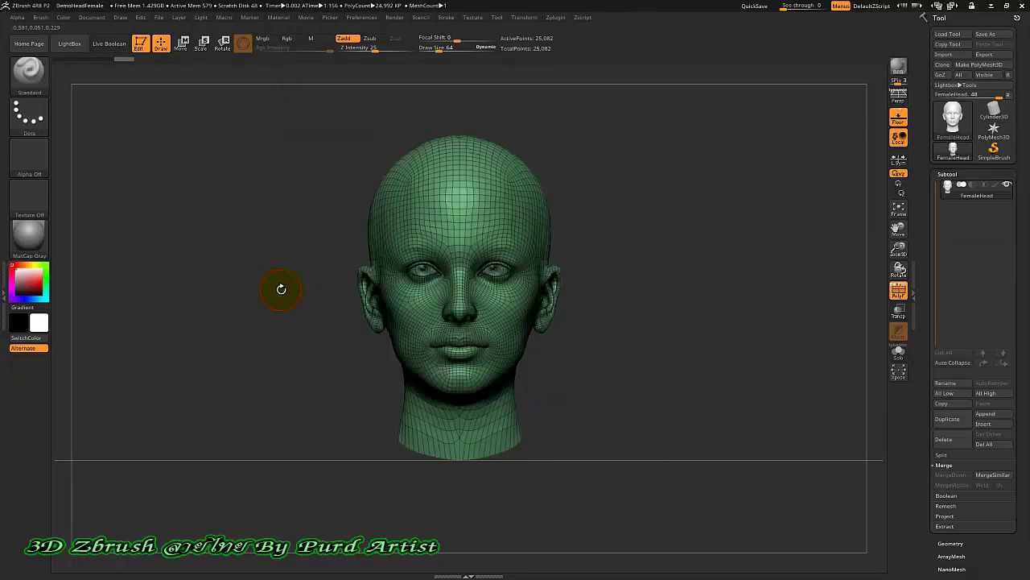
- Duplicate the FemaleHead subtool to create FemaleHead1
{"action": "mouse_move", "coordinate": [281, 288]}
{"action": "left_mouse_down"}
{"action": "mouse_move", "coordinate": [290, 234]}
{"action": "mouse_move", "coordinate": [283, 270]}
{"action": "left_mouse_up"}
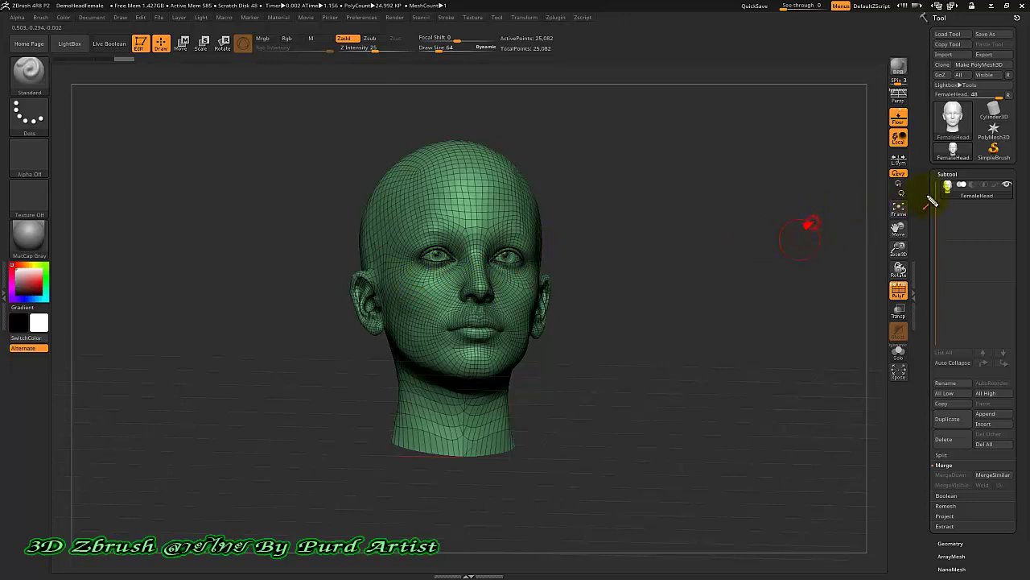
{"action": "left_click_drag", "start_coordinate": [931, 201], "coordinate": [941, 195]}
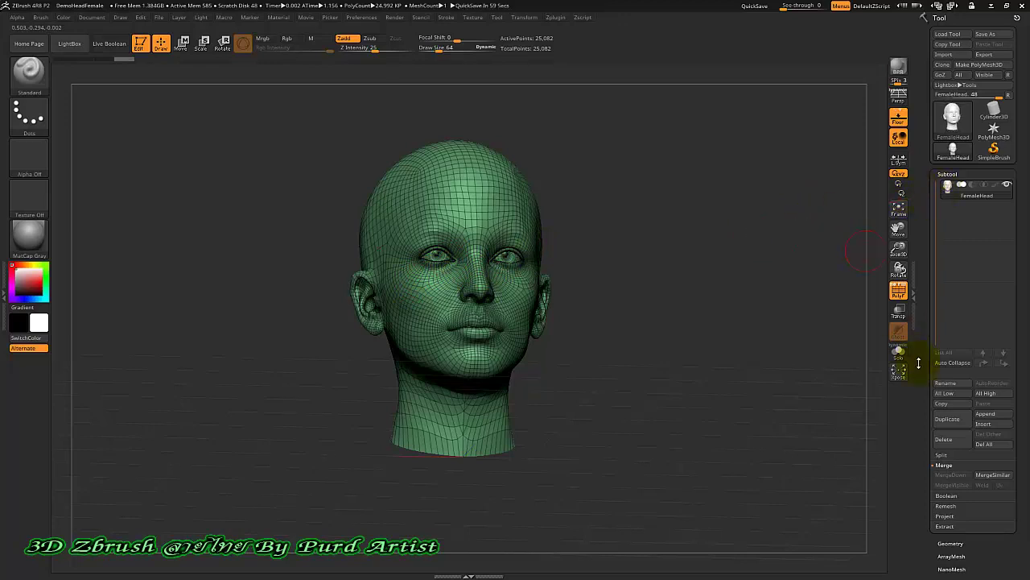
{"action": "left_click", "coordinate": [947, 418]}
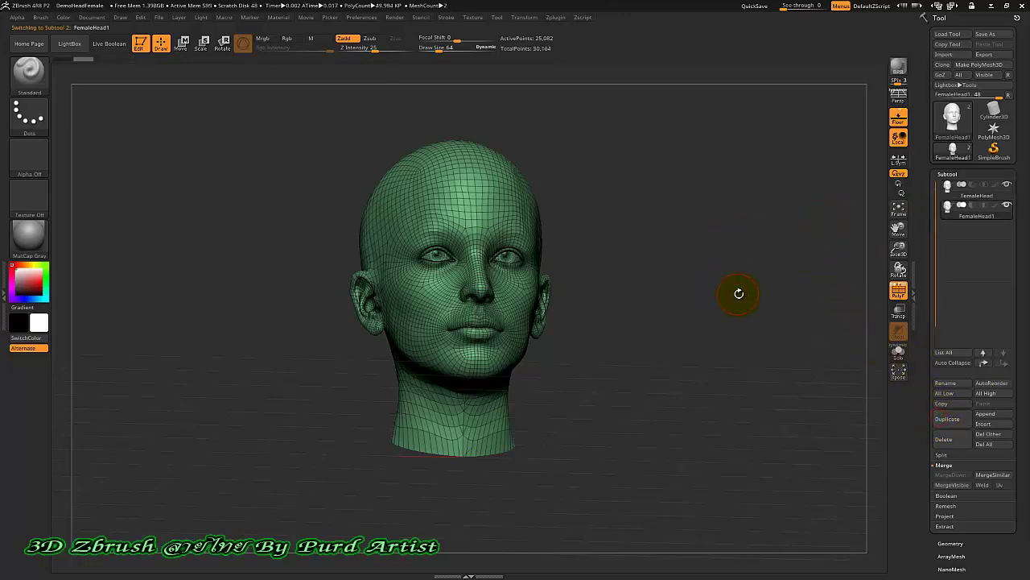
- Make the head see-through and rescale the FemaleHead1 duplicate slightly with the transform gizmo
{"action": "left_click_drag", "start_coordinate": [739, 293], "coordinate": [734, 313], "text": "shift"}
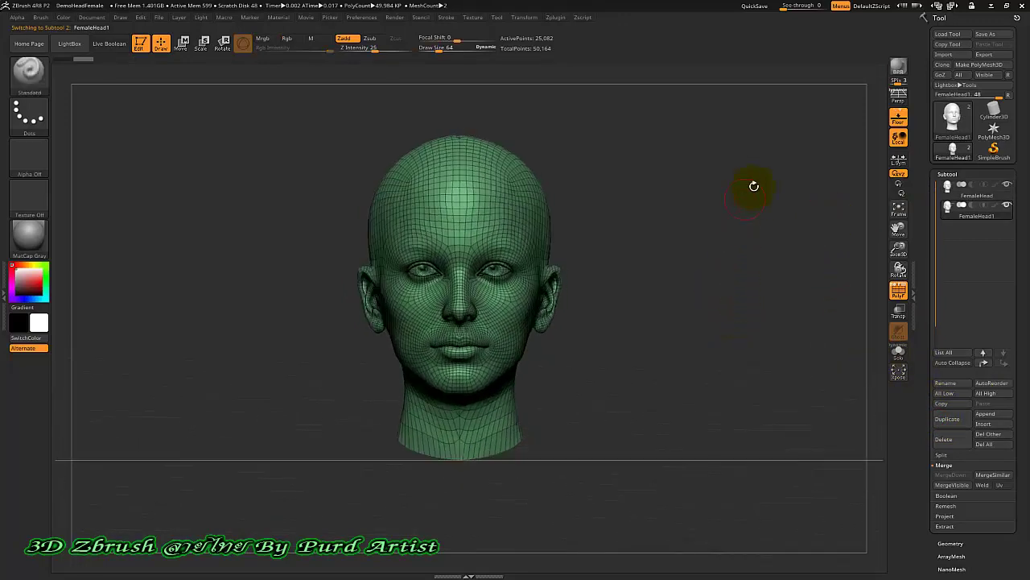
{"action": "left_click", "coordinate": [898, 312]}
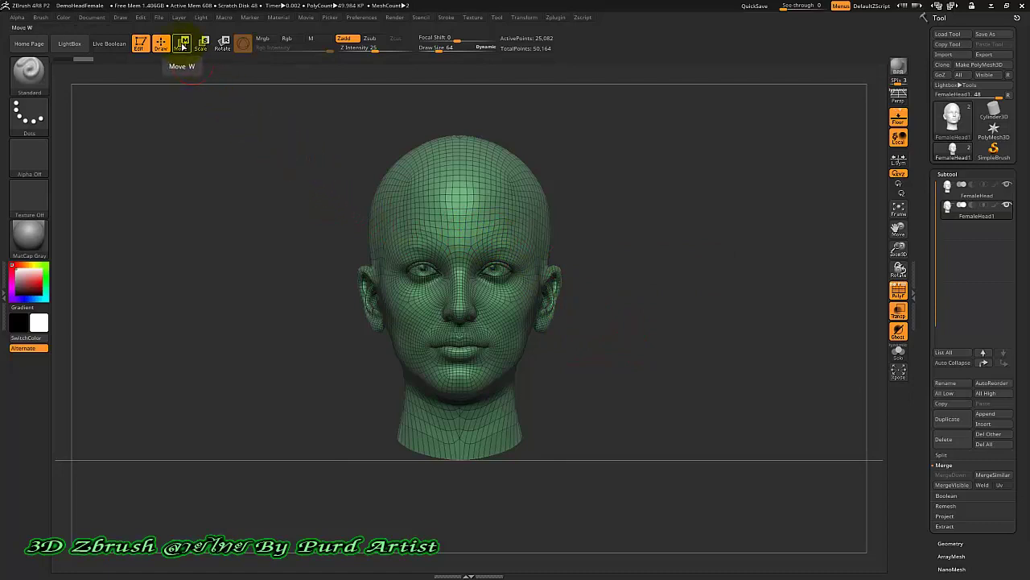
{"action": "left_click", "coordinate": [183, 47]}
{"action": "left_click_drag", "start_coordinate": [459, 296], "coordinate": [457, 295], "text": "ctrl"}
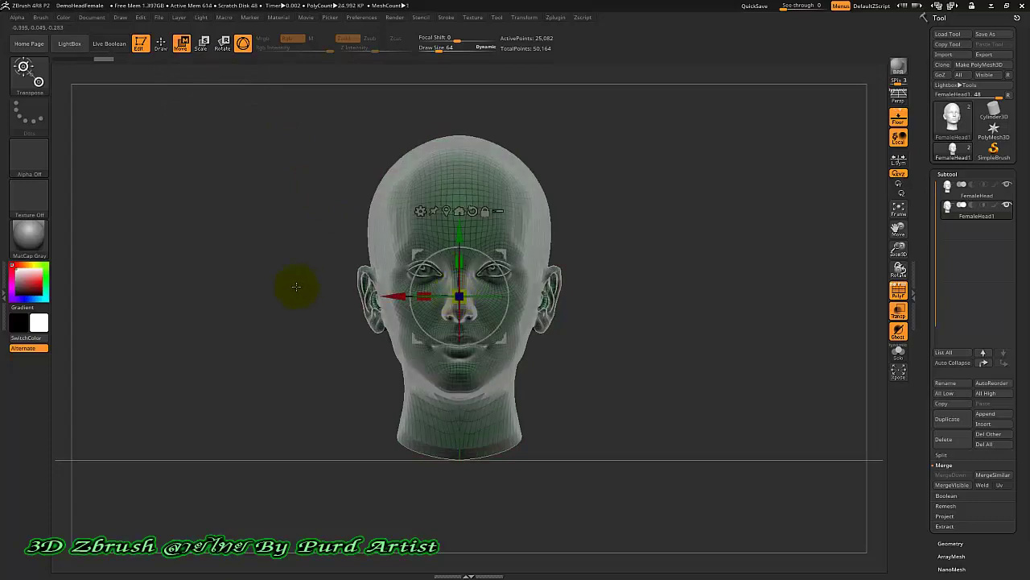
- Inspect the resized shell from several angles, then return to the Standard brush facing front
{"action": "mouse_move", "coordinate": [297, 285]}
{"action": "left_mouse_down"}
{"action": "mouse_move", "coordinate": [237, 285]}
{"action": "mouse_move", "coordinate": [283, 283]}
{"action": "left_mouse_up"}
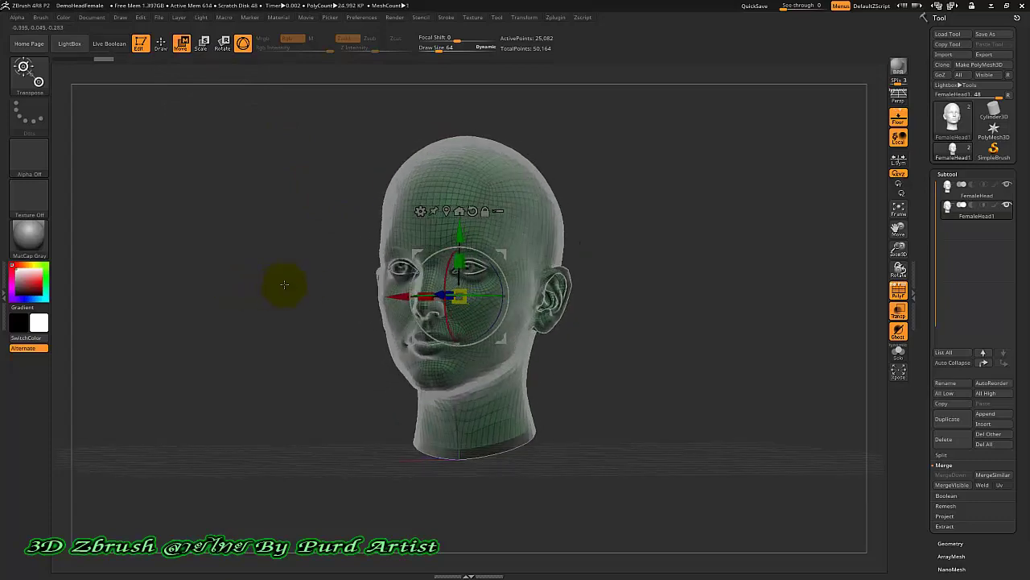
{"action": "scroll", "coordinate": [437, 157], "scroll_direction": "up", "scroll_amount": 3}
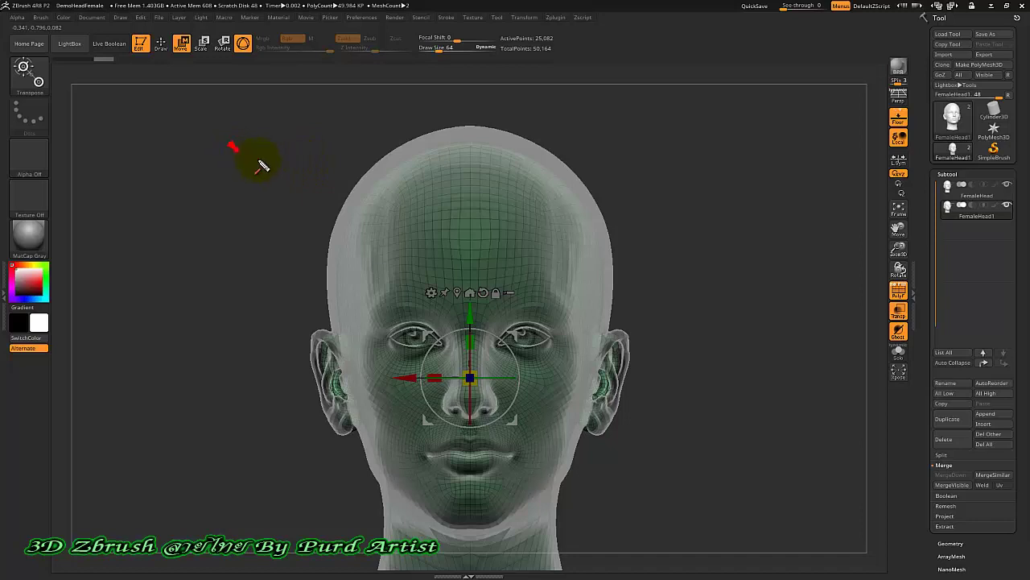
{"action": "left_click_drag", "start_coordinate": [262, 166], "coordinate": [341, 197]}
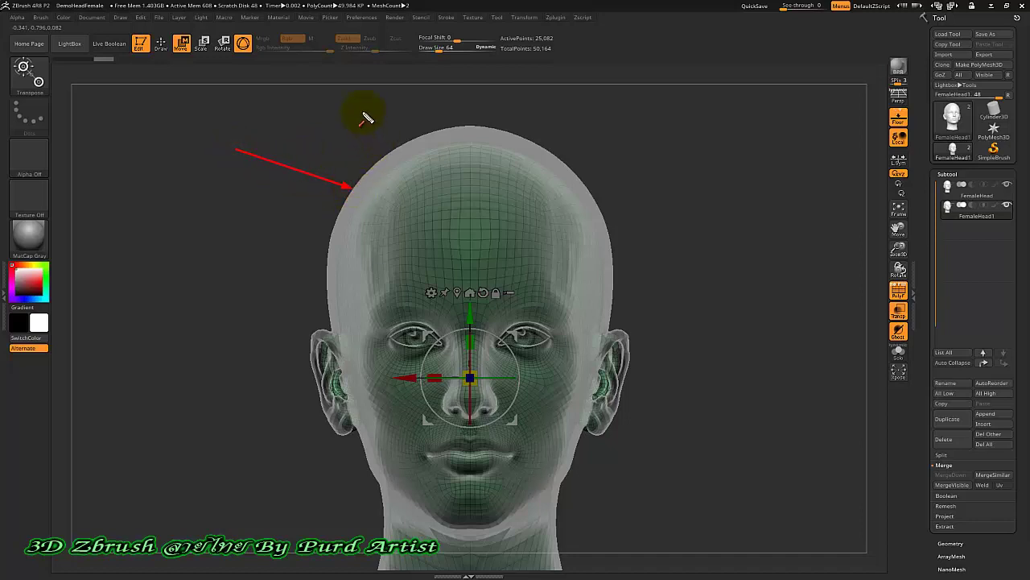
{"action": "left_click_drag", "start_coordinate": [364, 111], "coordinate": [433, 193]}
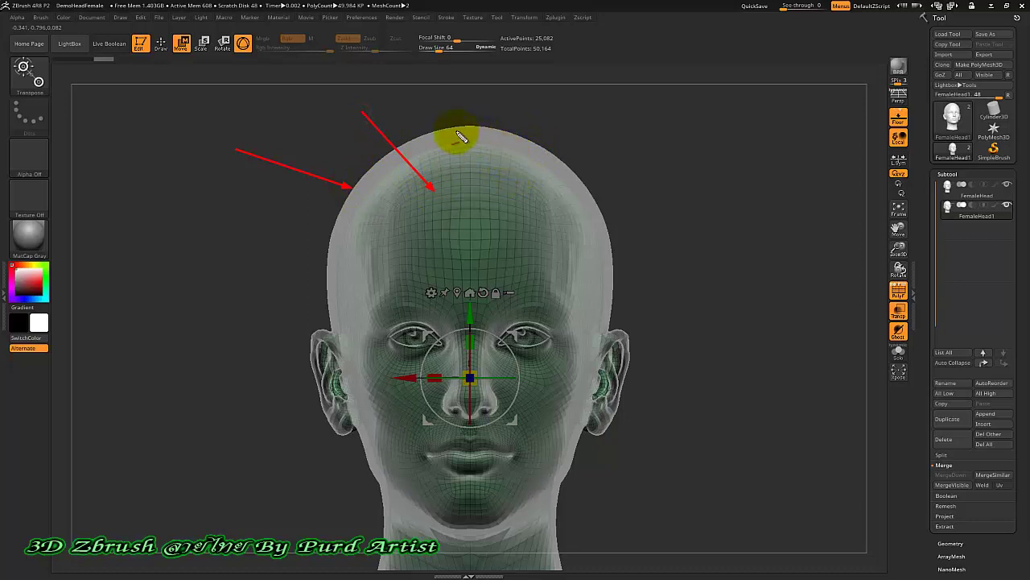
{"action": "mouse_move", "coordinate": [456, 130]}
{"action": "left_mouse_down"}
{"action": "mouse_move", "coordinate": [564, 175]}
{"action": "mouse_move", "coordinate": [600, 216]}
{"action": "mouse_move", "coordinate": [594, 231]}
{"action": "mouse_move", "coordinate": [606, 242]}
{"action": "left_mouse_up"}
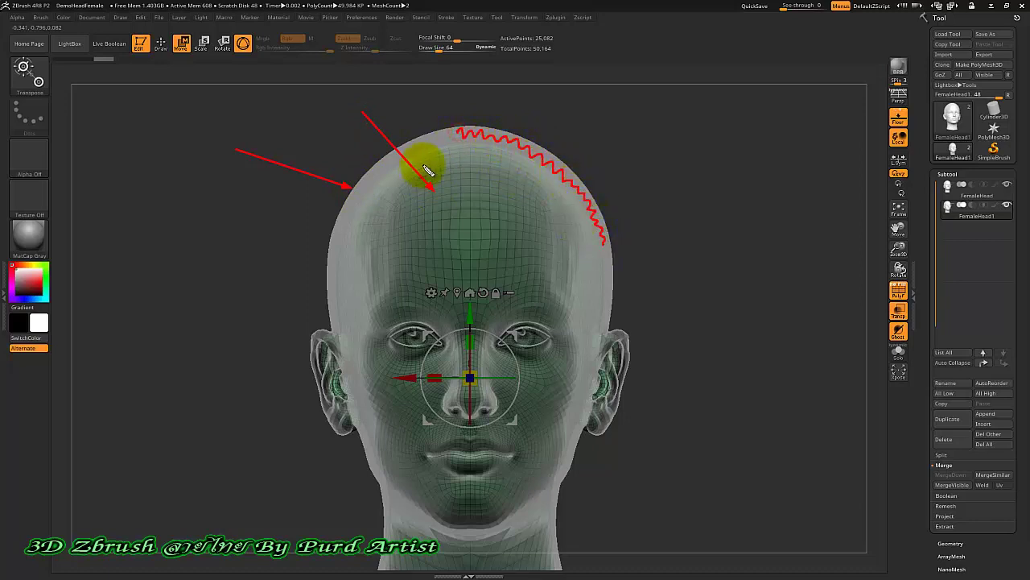
{"action": "mouse_move", "coordinate": [441, 139]}
{"action": "left_mouse_down"}
{"action": "mouse_move", "coordinate": [368, 181]}
{"action": "mouse_move", "coordinate": [331, 279]}
{"action": "left_mouse_up"}
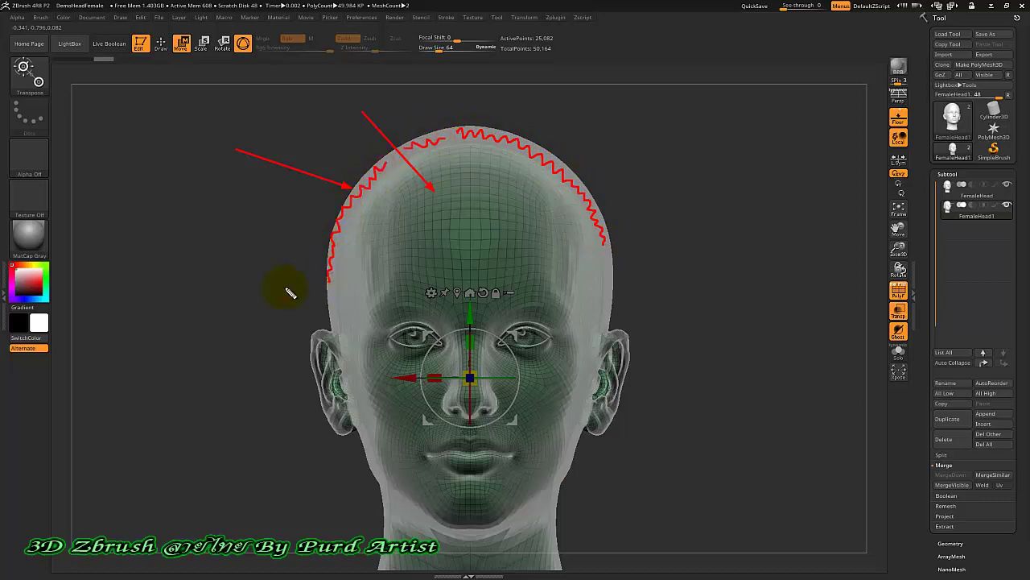
{"action": "key", "text": "q"}
{"action": "left_click_drag", "start_coordinate": [239, 249], "coordinate": [246, 223]}
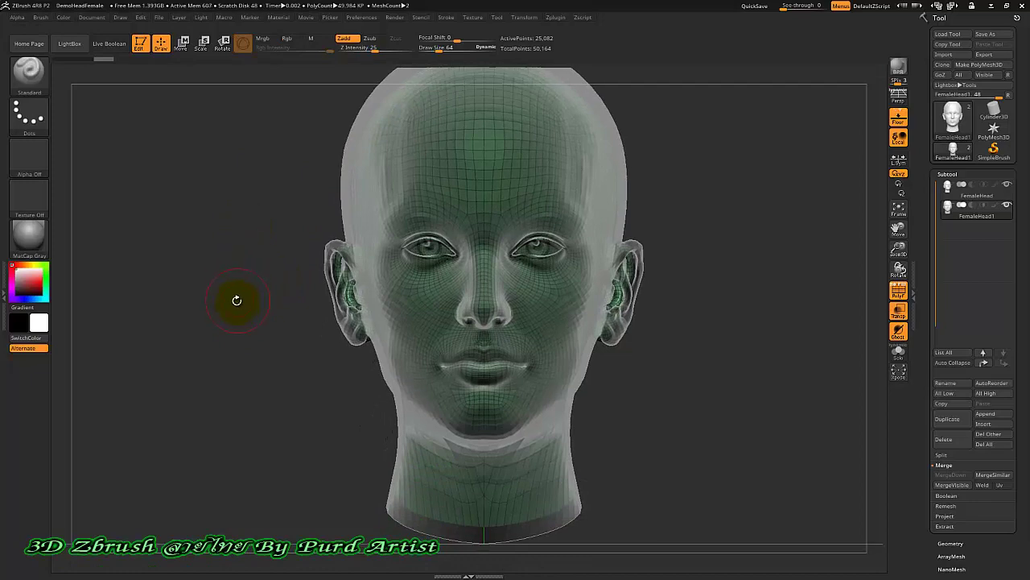
- Switch the head to solid display and brush a stroke over the left ear
{"action": "left_click_drag", "start_coordinate": [236, 299], "coordinate": [265, 295]}
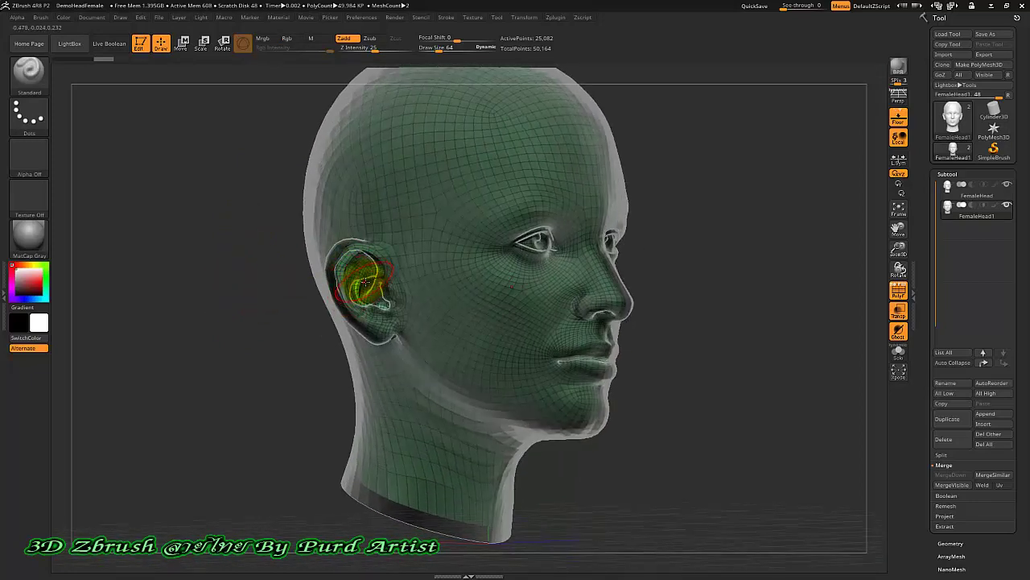
{"action": "left_click", "coordinate": [900, 313]}
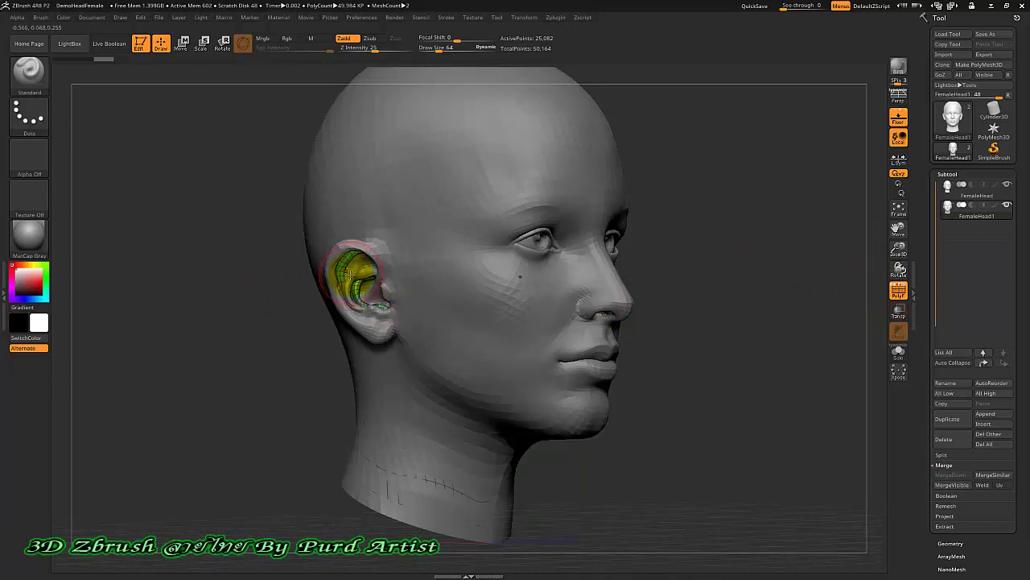
{"action": "scroll", "coordinate": [352, 273], "scroll_direction": "up", "scroll_amount": 2}
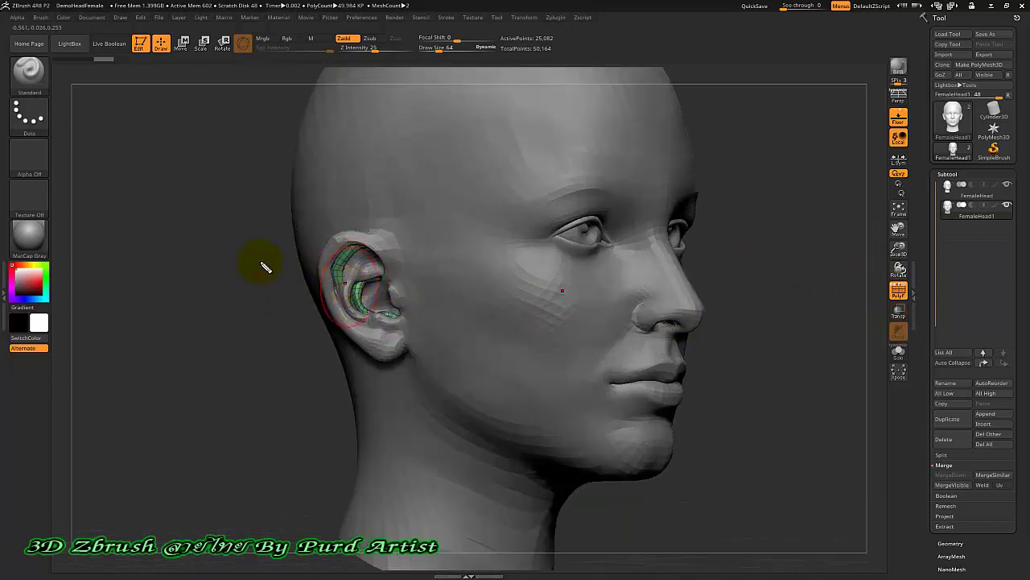
{"action": "left_click_drag", "start_coordinate": [298, 265], "coordinate": [336, 272]}
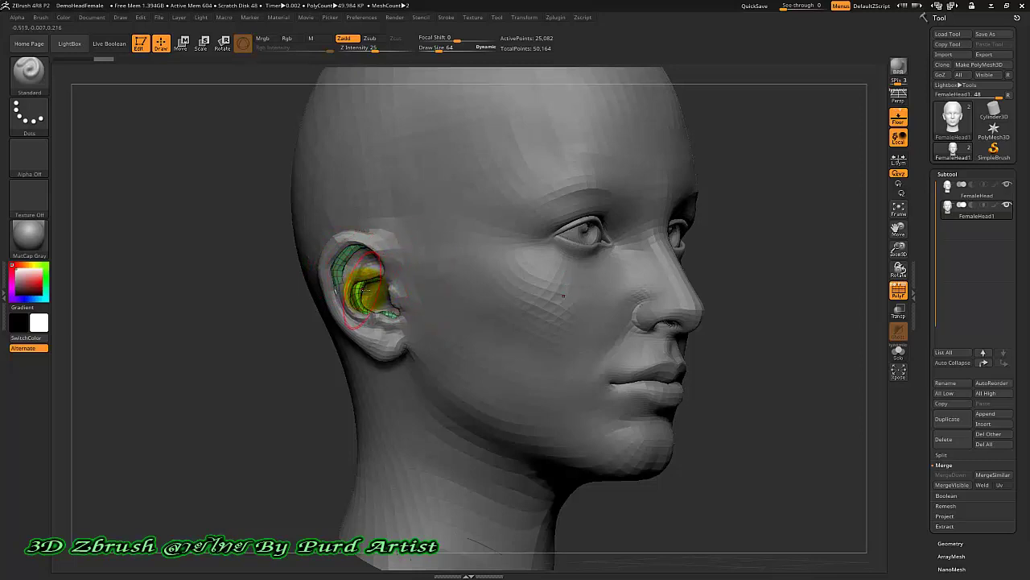
- Orbit around the head to check the ears, then frame the whole head and neck
{"action": "mouse_move", "coordinate": [256, 331]}
{"action": "left_mouse_down"}
{"action": "mouse_move", "coordinate": [234, 337]}
{"action": "mouse_move", "coordinate": [239, 320]}
{"action": "mouse_move", "coordinate": [355, 255]}
{"action": "left_mouse_up"}
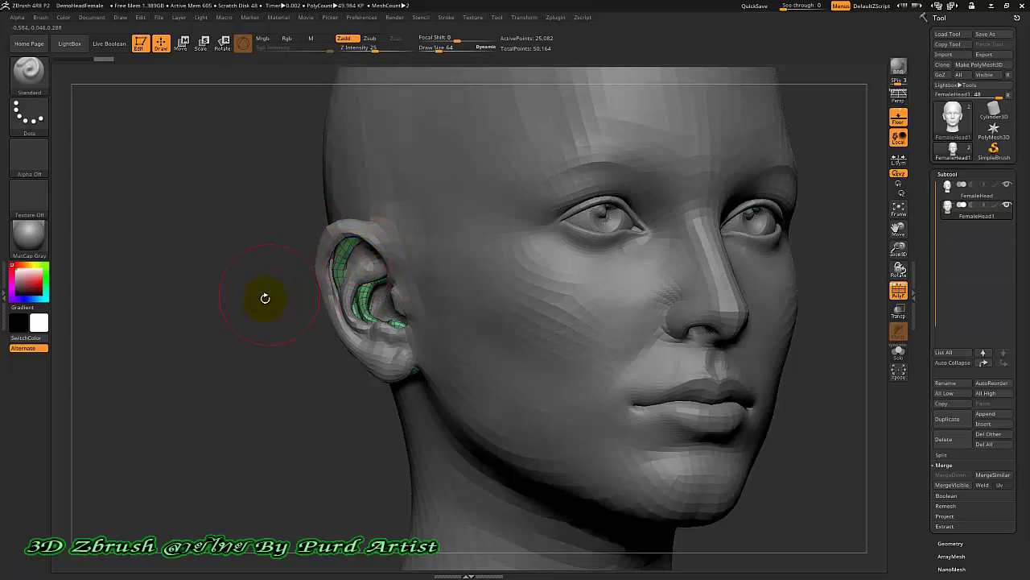
{"action": "left_click_drag", "start_coordinate": [265, 295], "coordinate": [340, 298]}
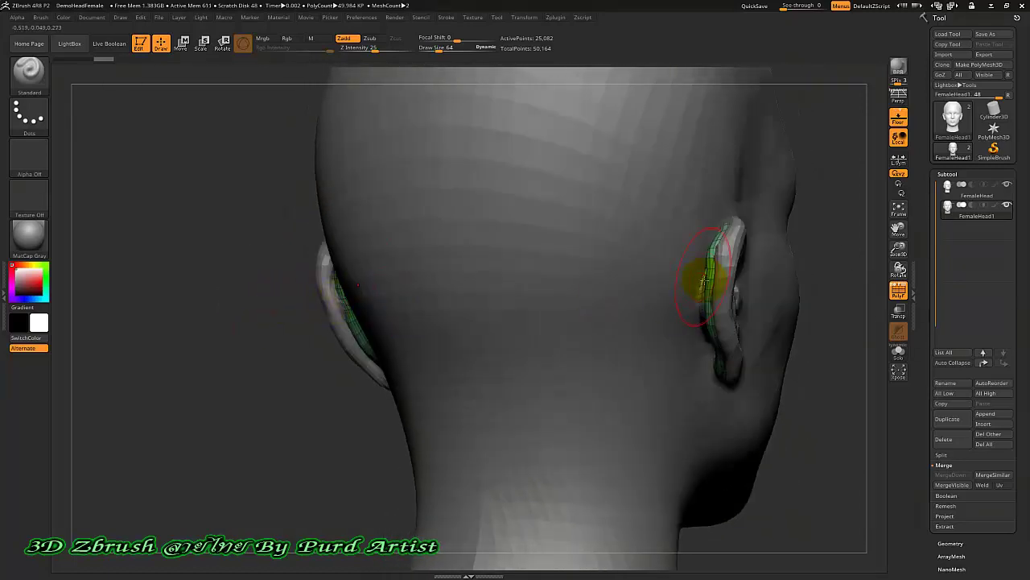
{"action": "mouse_move", "coordinate": [308, 397]}
{"action": "left_mouse_down"}
{"action": "mouse_move", "coordinate": [276, 395]}
{"action": "mouse_move", "coordinate": [375, 304]}
{"action": "left_mouse_up"}
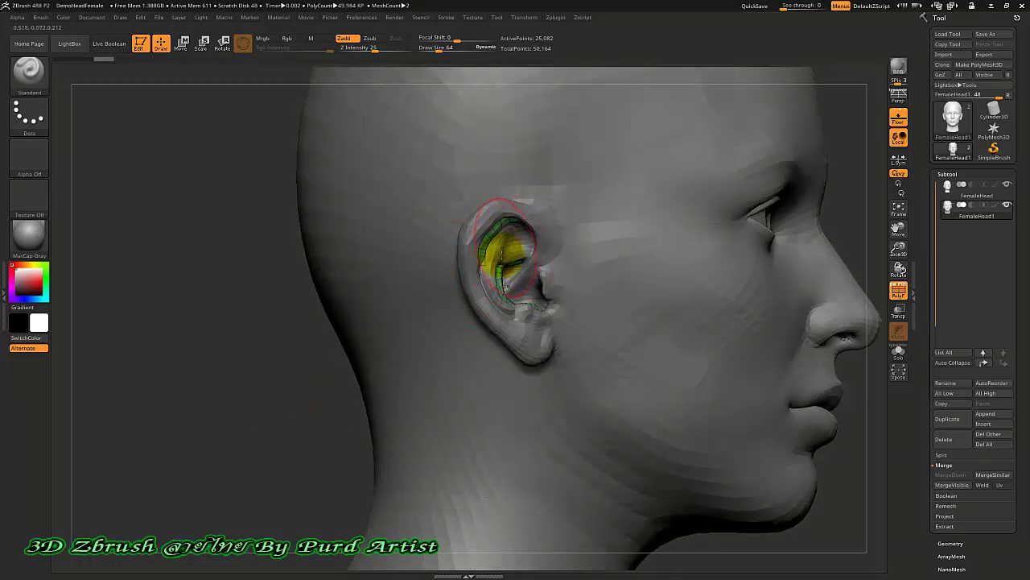
{"action": "mouse_move", "coordinate": [248, 360]}
{"action": "left_mouse_down"}
{"action": "mouse_move", "coordinate": [202, 357]}
{"action": "mouse_move", "coordinate": [234, 347]}
{"action": "left_mouse_up"}
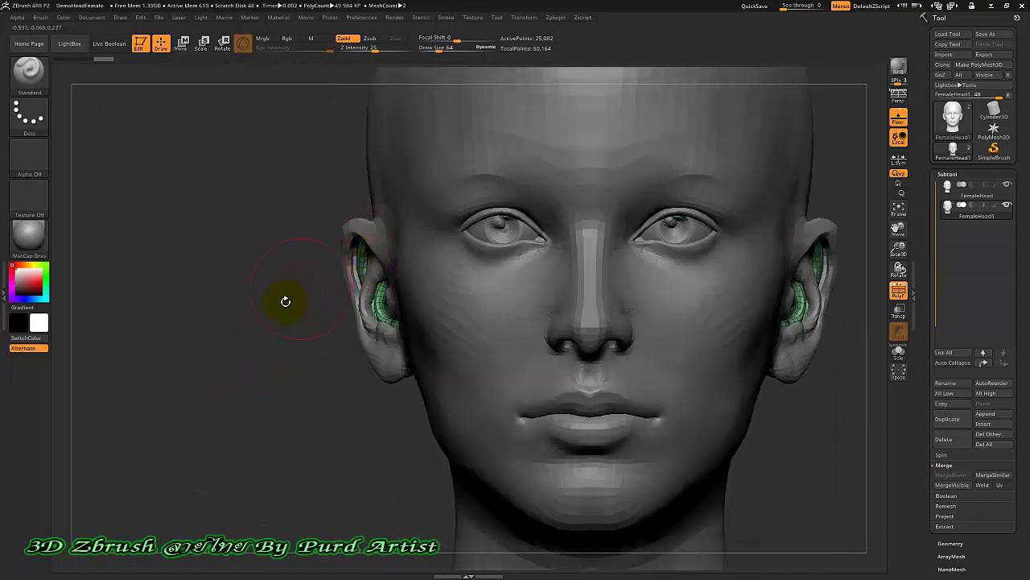
{"action": "mouse_move", "coordinate": [338, 346]}
{"action": "left_mouse_down", "text": "alt"}
{"action": "mouse_move", "coordinate": [303, 356]}
{"action": "mouse_move", "coordinate": [249, 345]}
{"action": "mouse_move", "coordinate": [238, 322]}
{"action": "left_mouse_up", "text": "alt"}
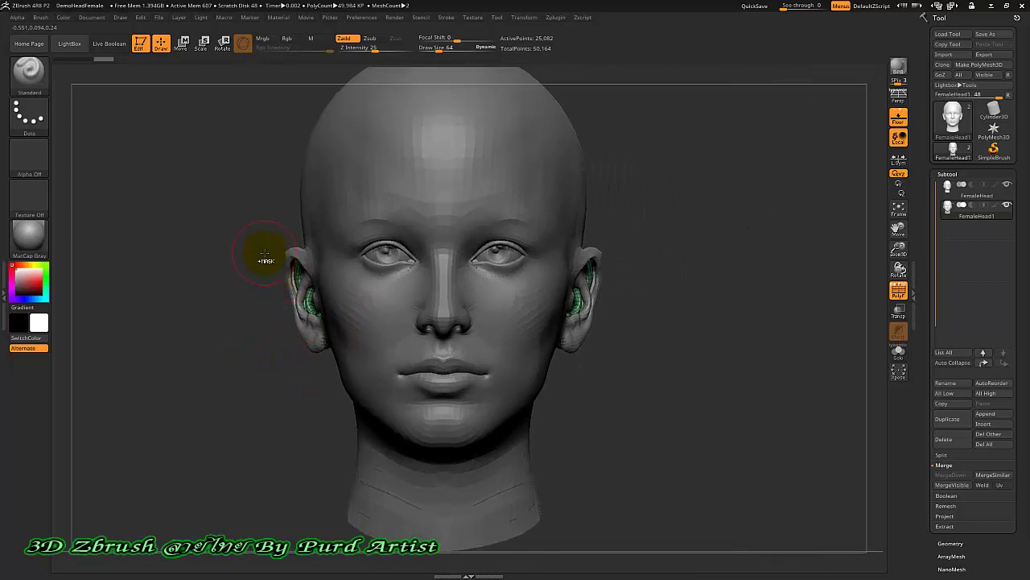
- Select the ClipRect brush and turn transparency with wireframe back on
{"action": "key", "text": "ctrl+shift"}
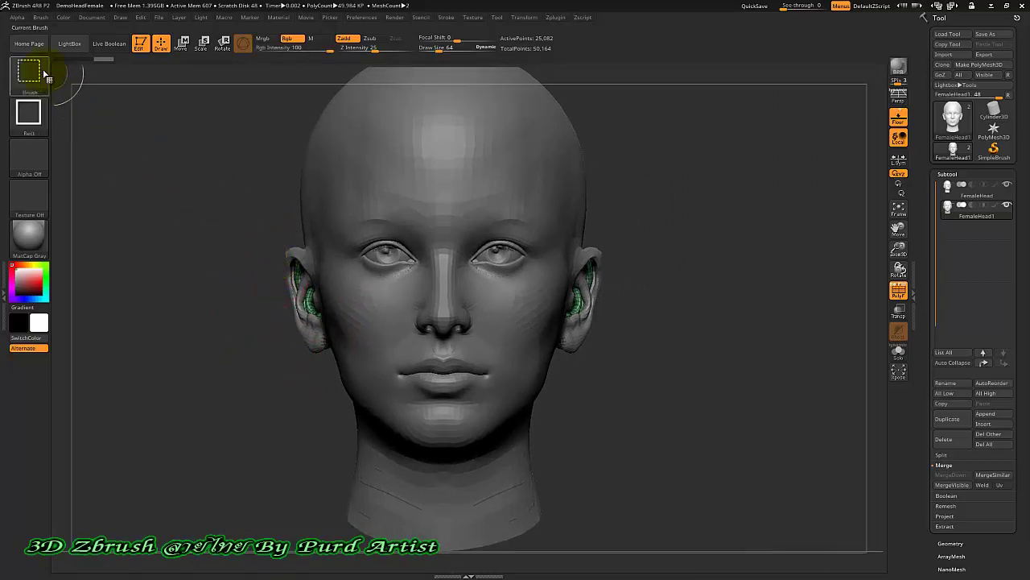
{"action": "left_click", "coordinate": [30, 75]}
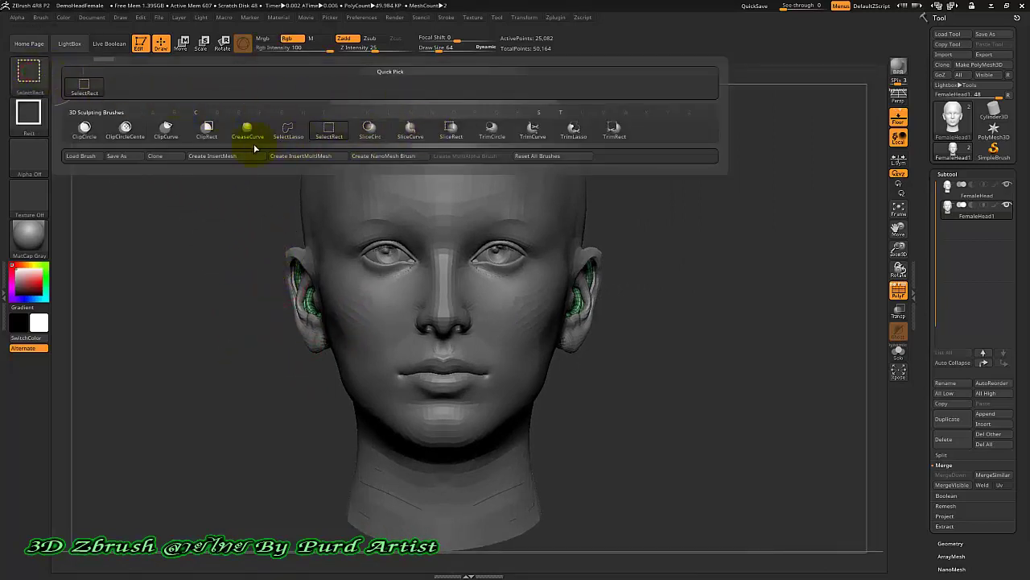
{"action": "left_click", "coordinate": [206, 131]}
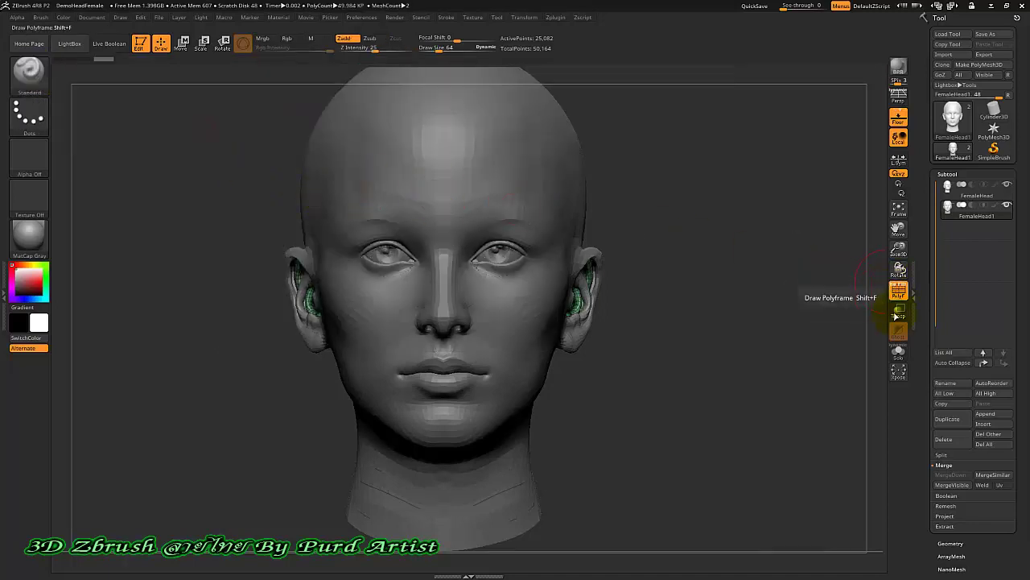
{"action": "left_click", "coordinate": [899, 313]}
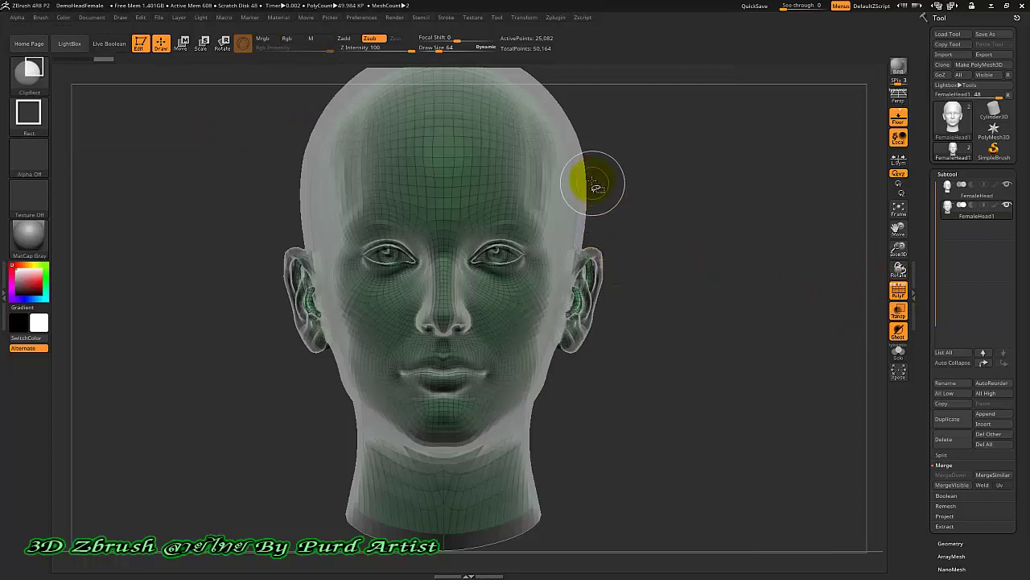
{"action": "mouse_move", "coordinate": [592, 124]}
{"action": "left_mouse_down", "text": "ctrl+shift"}
{"action": "mouse_move", "coordinate": [610, 214]}
{"action": "mouse_move", "coordinate": [668, 221]}
{"action": "left_mouse_up", "text": "ctrl+shift"}
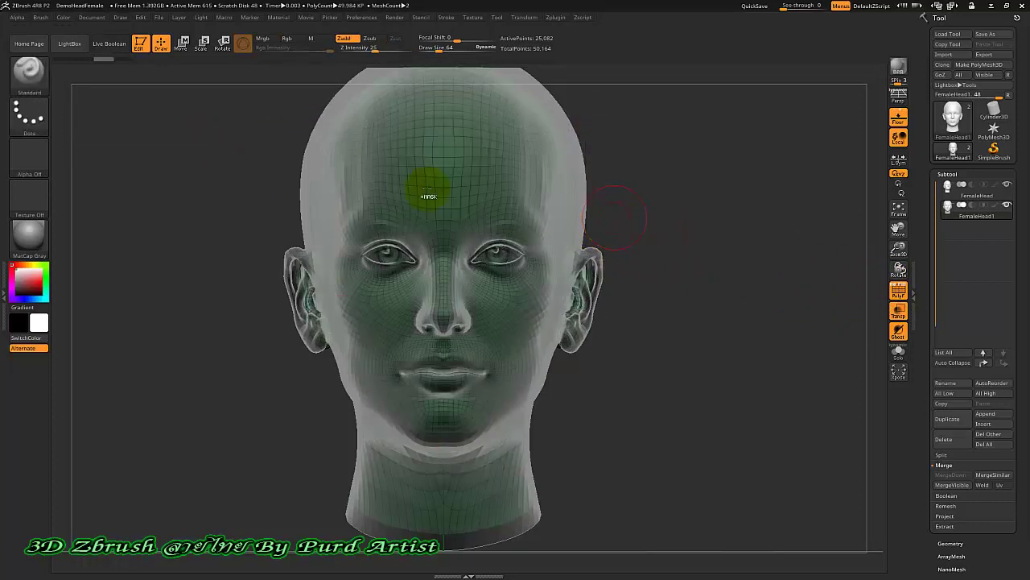
- Set the clip stroke to Curve and draw a clip curve from the right temple past the jaw
{"action": "left_click", "coordinate": [28, 113], "text": "ctrl+shift"}
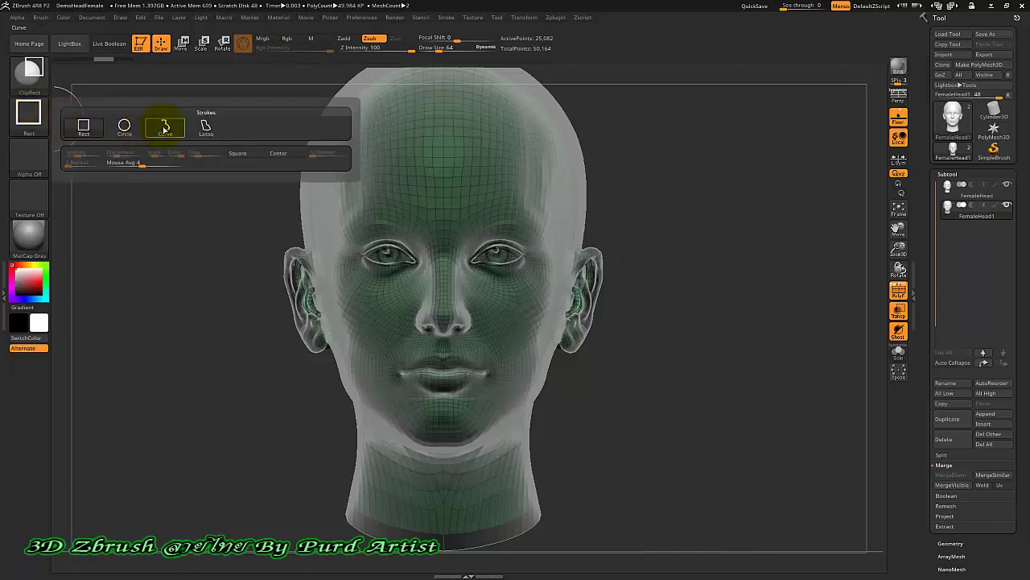
{"action": "mouse_move", "coordinate": [599, 157]}
{"action": "left_mouse_down", "text": "ctrl+shift"}
{"action": "mouse_move", "coordinate": [532, 431]}
{"action": "mouse_move", "coordinate": [535, 386]}
{"action": "left_mouse_up", "text": "ctrl+shift"}
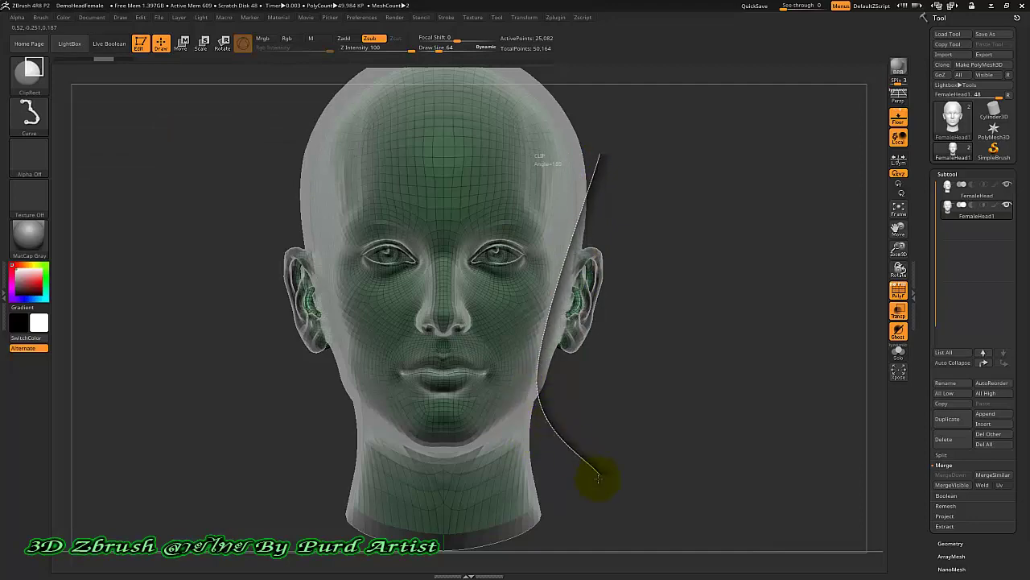
{"action": "left_click_drag", "start_coordinate": [538, 388], "coordinate": [602, 475], "text": "ctrl+shift"}
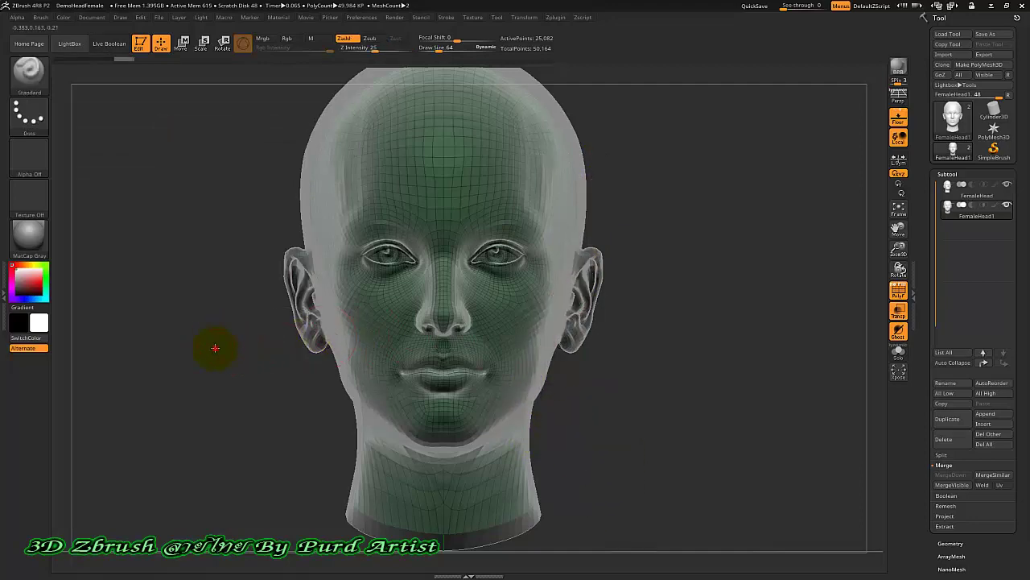
- Switch the head to opaque shading and zoom in on the eyes, nose and lips
{"action": "mouse_move", "coordinate": [215, 347]}
{"action": "left_mouse_down"}
{"action": "mouse_move", "coordinate": [253, 349]}
{"action": "mouse_move", "coordinate": [235, 352]}
{"action": "mouse_move", "coordinate": [233, 341]}
{"action": "left_mouse_up"}
{"action": "left_click", "coordinate": [900, 314]}
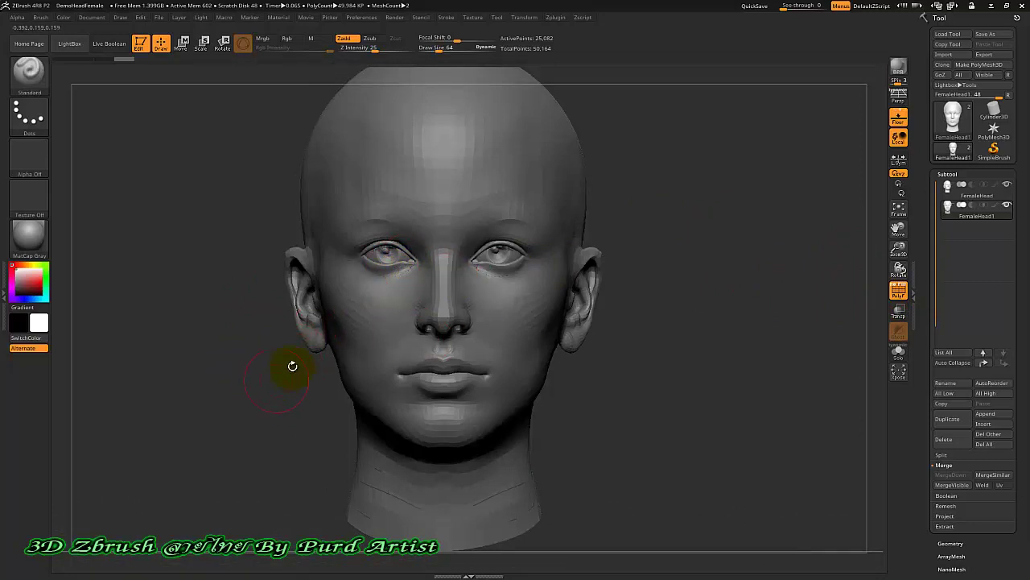
{"action": "mouse_move", "coordinate": [289, 335]}
{"action": "left_mouse_down"}
{"action": "mouse_move", "coordinate": [272, 386]}
{"action": "mouse_move", "coordinate": [287, 387]}
{"action": "mouse_move", "coordinate": [328, 346]}
{"action": "mouse_move", "coordinate": [329, 368]}
{"action": "mouse_move", "coordinate": [306, 375]}
{"action": "mouse_move", "coordinate": [287, 340]}
{"action": "mouse_move", "coordinate": [237, 397]}
{"action": "mouse_move", "coordinate": [403, 282]}
{"action": "left_mouse_up"}
{"action": "scroll", "coordinate": [453, 257], "scroll_direction": "up", "scroll_amount": 3}
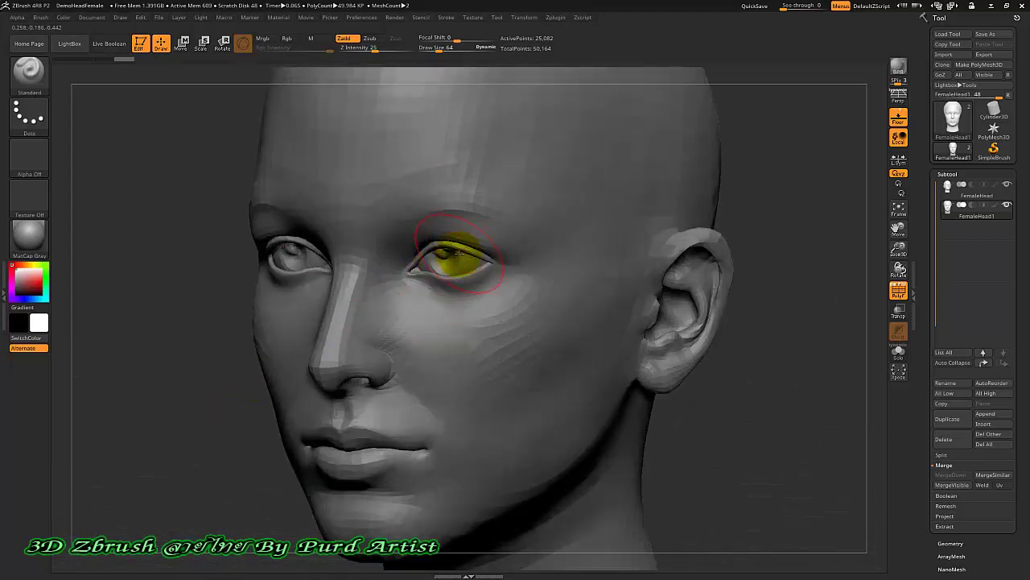
{"action": "scroll", "coordinate": [453, 253], "scroll_direction": "up", "scroll_amount": 3}
{"action": "left_click_drag", "start_coordinate": [454, 253], "coordinate": [148, 201]}
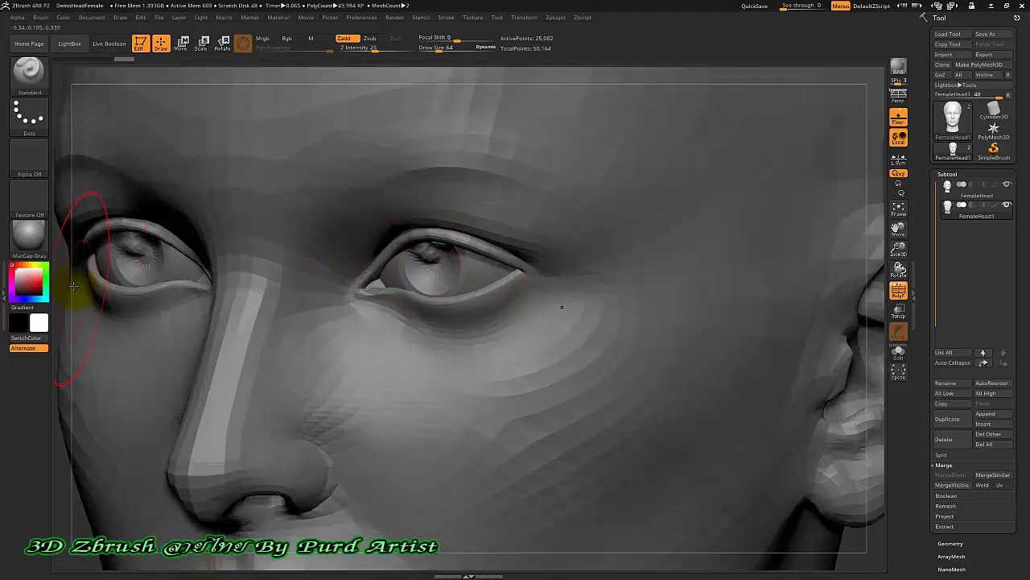
{"action": "mouse_move", "coordinate": [65, 279]}
{"action": "left_mouse_down"}
{"action": "mouse_move", "coordinate": [70, 257]}
{"action": "mouse_move", "coordinate": [97, 233]}
{"action": "left_mouse_up"}
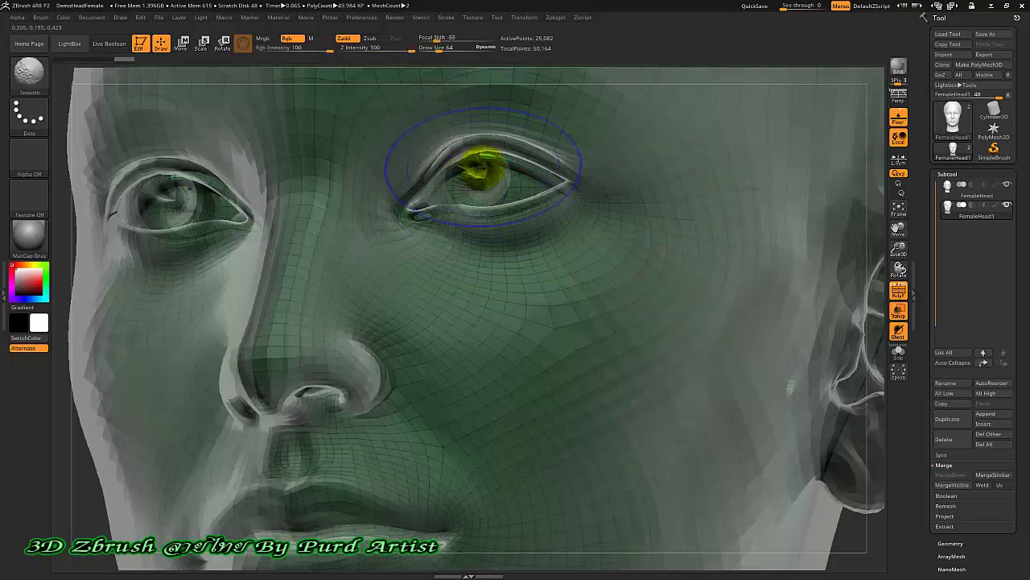
- Smooth the skin under both eyes, then zoom out to a side profile of the head
{"action": "left_click_drag", "start_coordinate": [481, 166], "coordinate": [449, 197], "text": "shift"}
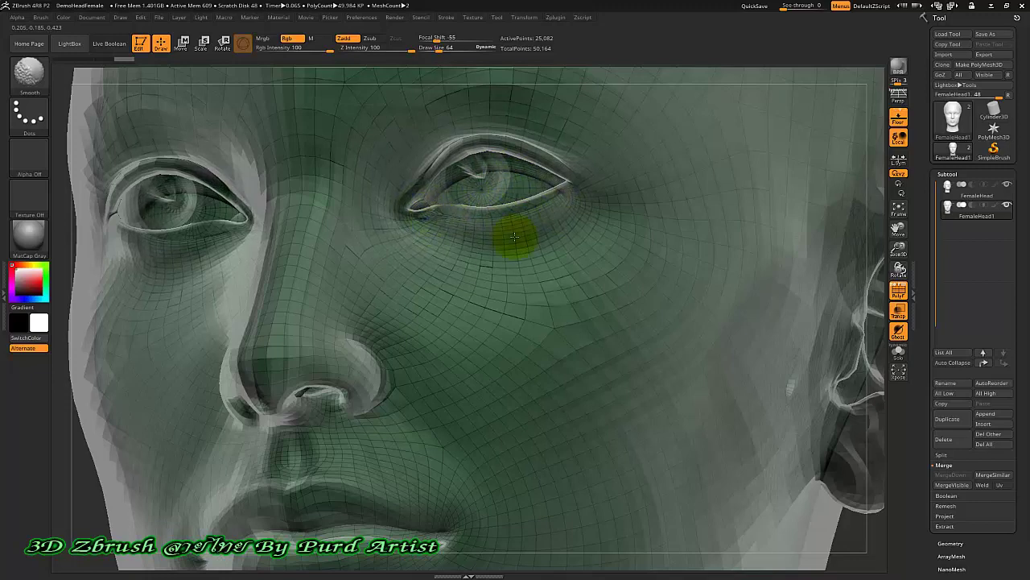
{"action": "mouse_move", "coordinate": [479, 226]}
{"action": "right_mouse_down", "text": "alt"}
{"action": "mouse_move", "coordinate": [433, 230]}
{"action": "mouse_move", "coordinate": [319, 276]}
{"action": "right_mouse_up", "text": "alt"}
{"action": "mouse_move", "coordinate": [182, 310]}
{"action": "left_mouse_down"}
{"action": "mouse_move", "coordinate": [191, 282]}
{"action": "mouse_move", "coordinate": [237, 324]}
{"action": "mouse_move", "coordinate": [391, 357]}
{"action": "left_mouse_up"}
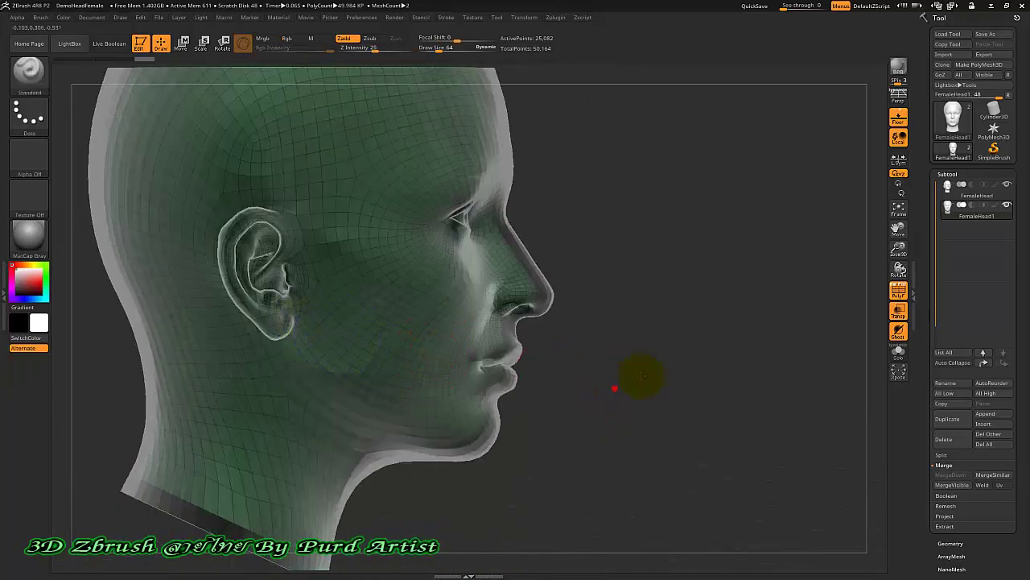
- Shift-smooth along the bottom edge of the neck, then check it from the side
{"action": "mouse_move", "coordinate": [642, 376]}
{"action": "left_mouse_down"}
{"action": "mouse_move", "coordinate": [690, 352]}
{"action": "mouse_move", "coordinate": [680, 350]}
{"action": "left_mouse_up"}
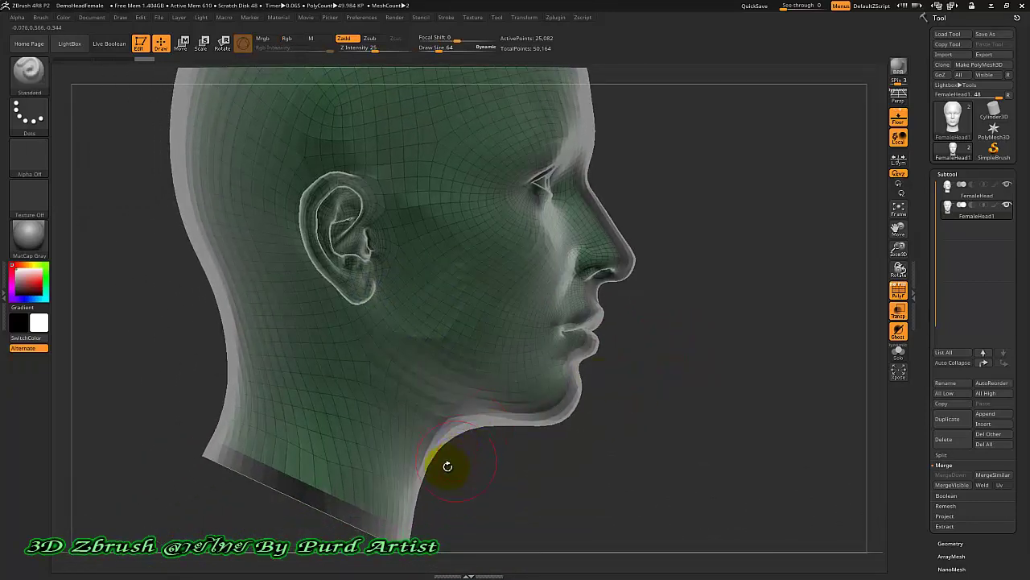
{"action": "key", "text": "shift"}
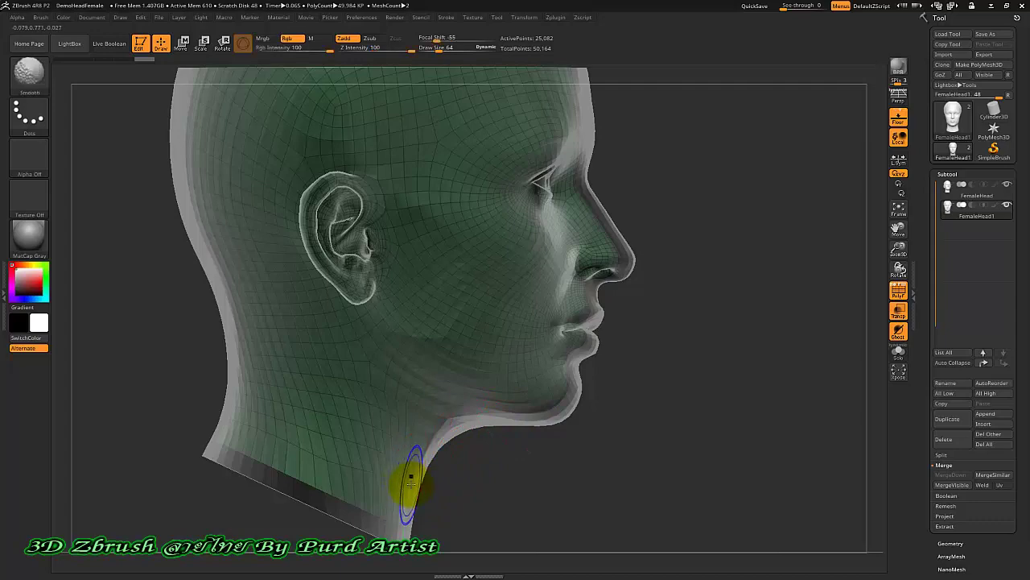
{"action": "left_click_drag", "start_coordinate": [420, 483], "coordinate": [368, 494], "text": "shift"}
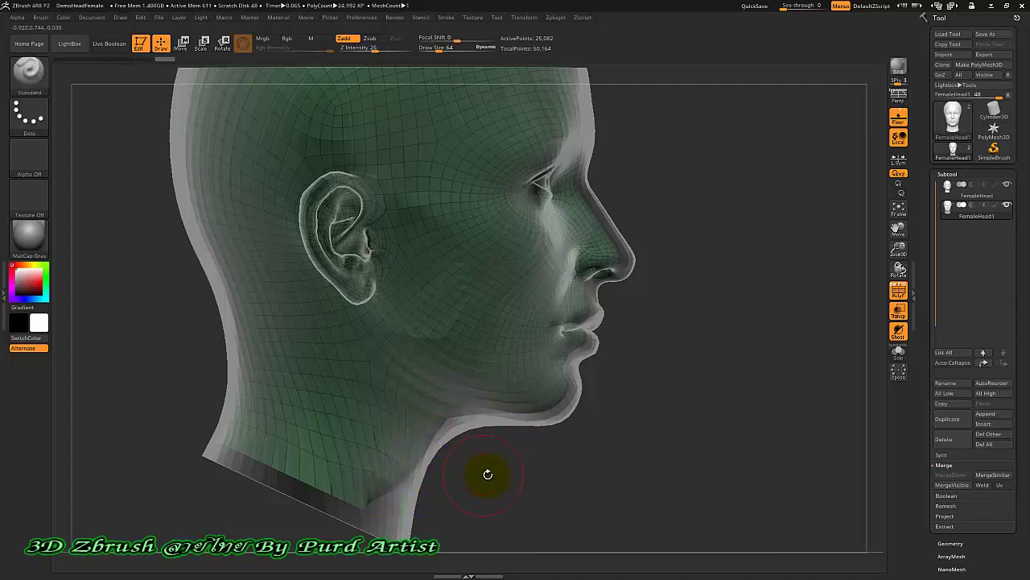
{"action": "mouse_move", "coordinate": [488, 472]}
{"action": "left_mouse_down"}
{"action": "mouse_move", "coordinate": [381, 472]}
{"action": "mouse_move", "coordinate": [432, 478]}
{"action": "mouse_move", "coordinate": [421, 414]}
{"action": "mouse_move", "coordinate": [433, 414]}
{"action": "mouse_move", "coordinate": [413, 472]}
{"action": "left_mouse_up"}
{"action": "mouse_move", "coordinate": [447, 330]}
{"action": "left_mouse_down", "text": "alt"}
{"action": "mouse_move", "coordinate": [403, 368]}
{"action": "mouse_move", "coordinate": [321, 406]}
{"action": "left_mouse_up", "text": "alt"}
{"action": "mouse_move", "coordinate": [410, 430]}
{"action": "left_mouse_down", "text": "alt"}
{"action": "mouse_move", "coordinate": [281, 341]}
{"action": "mouse_move", "coordinate": [316, 334]}
{"action": "mouse_move", "coordinate": [311, 367]}
{"action": "left_mouse_up", "text": "alt"}
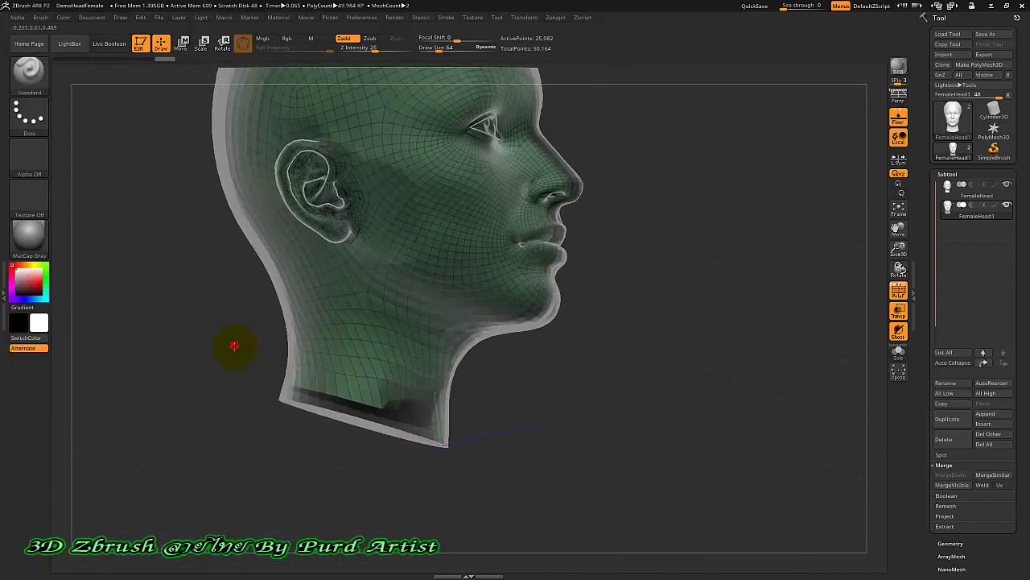
{"action": "left_click_drag", "start_coordinate": [230, 345], "coordinate": [241, 346]}
- Turn off transparency, inspect the jaw and neck, and smooth inside the nostril
{"action": "left_click", "coordinate": [898, 298]}
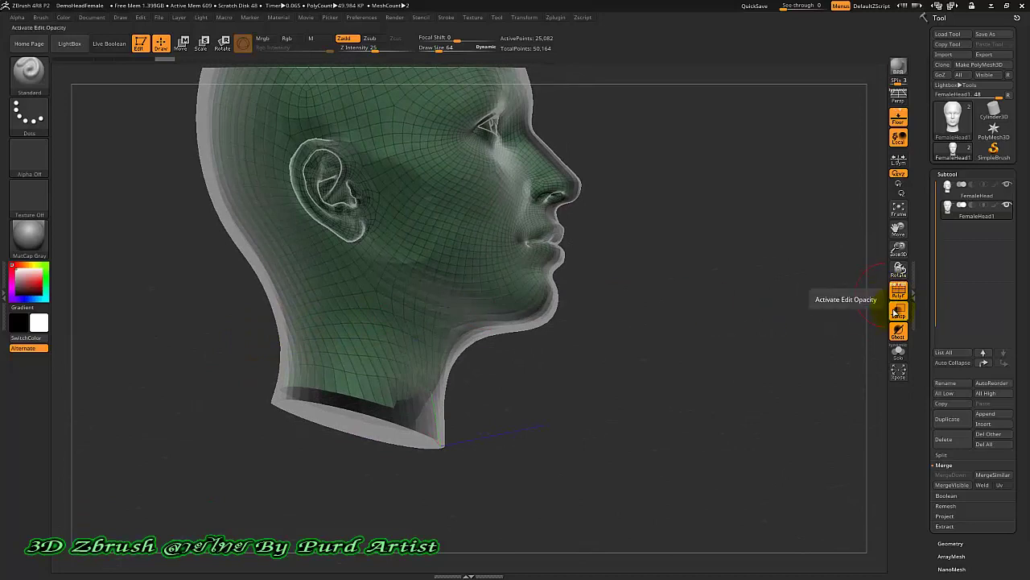
{"action": "mouse_move", "coordinate": [193, 348]}
{"action": "left_mouse_down"}
{"action": "mouse_move", "coordinate": [198, 310]}
{"action": "mouse_move", "coordinate": [310, 369]}
{"action": "left_mouse_up"}
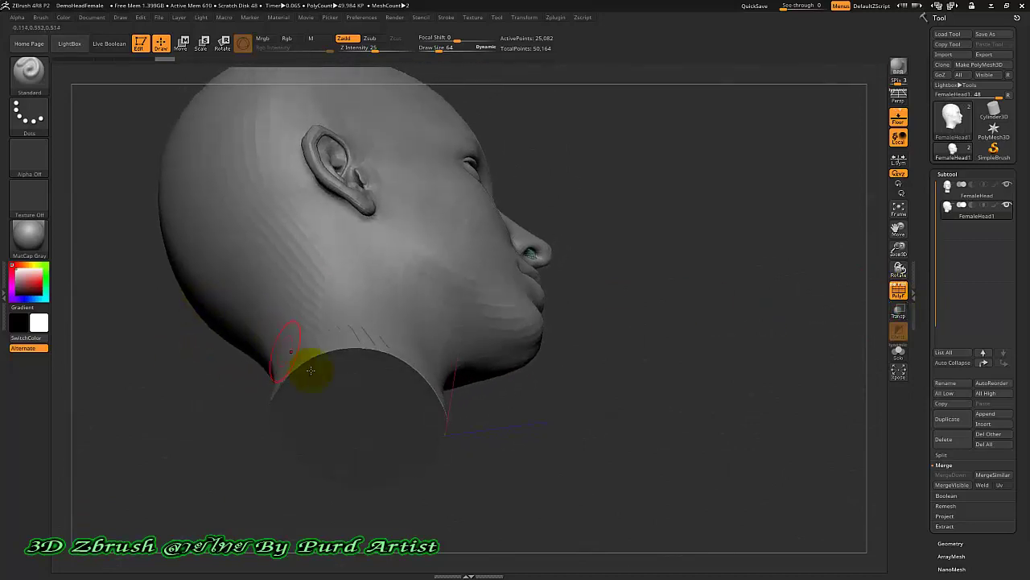
{"action": "left_click_drag", "start_coordinate": [536, 443], "coordinate": [387, 252]}
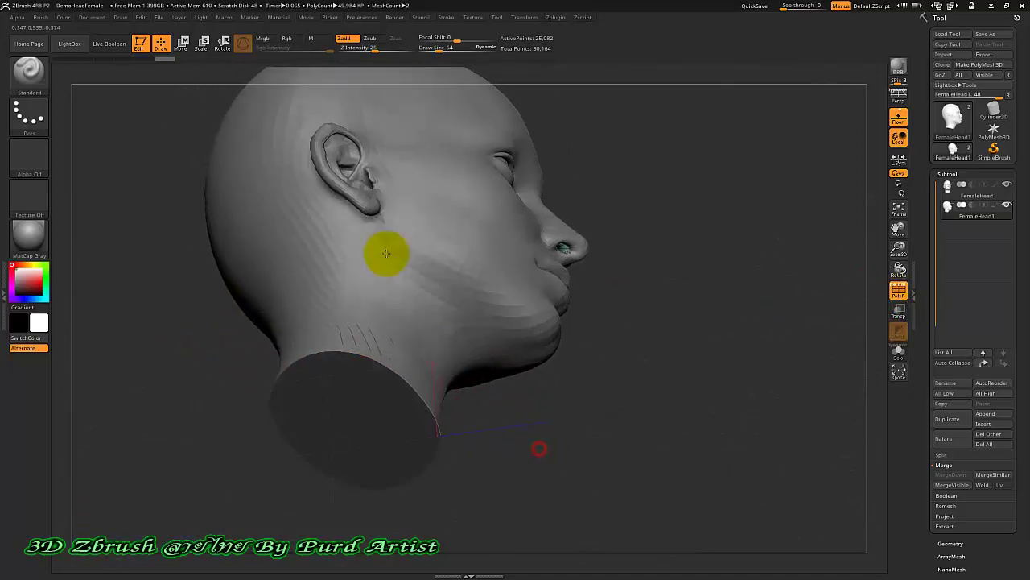
{"action": "left_click_drag", "start_coordinate": [499, 432], "coordinate": [345, 431]}
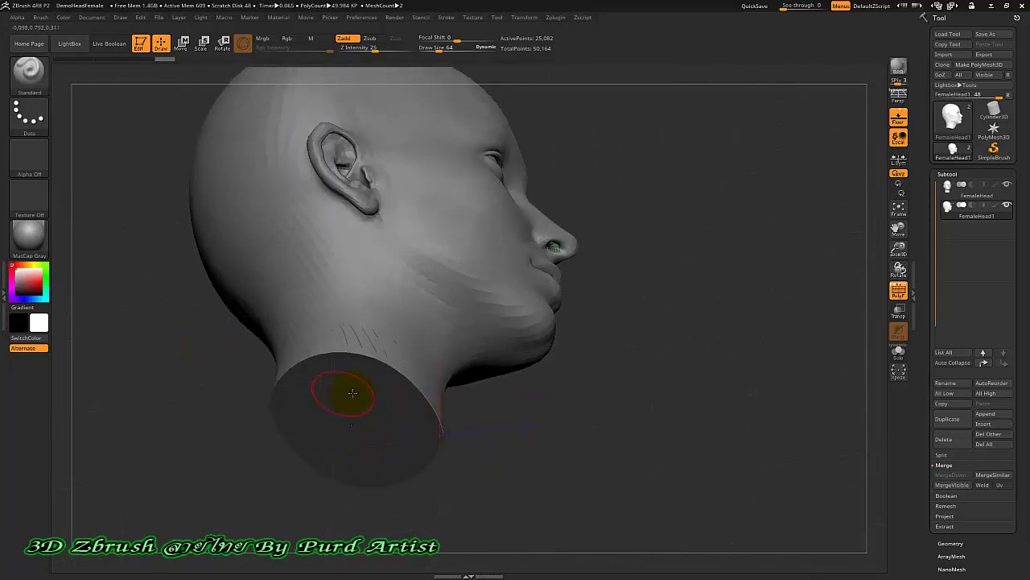
{"action": "left_click_drag", "start_coordinate": [500, 393], "coordinate": [567, 417]}
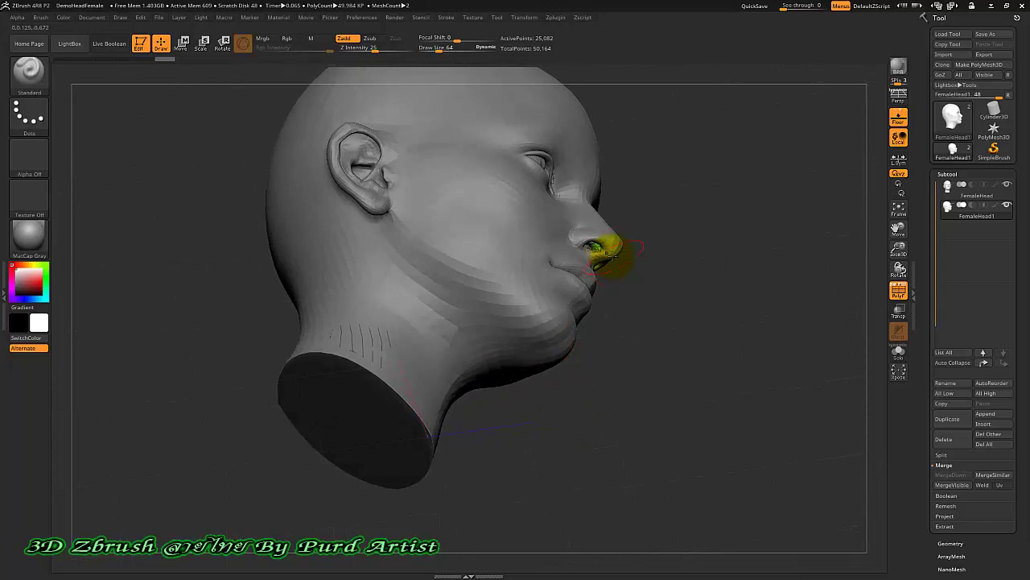
{"action": "scroll", "coordinate": [610, 252], "scroll_direction": "up", "scroll_amount": 2}
{"action": "scroll", "coordinate": [604, 252], "scroll_direction": "up", "scroll_amount": 3}
{"action": "scroll", "coordinate": [598, 252], "scroll_direction": "up", "scroll_amount": 3}
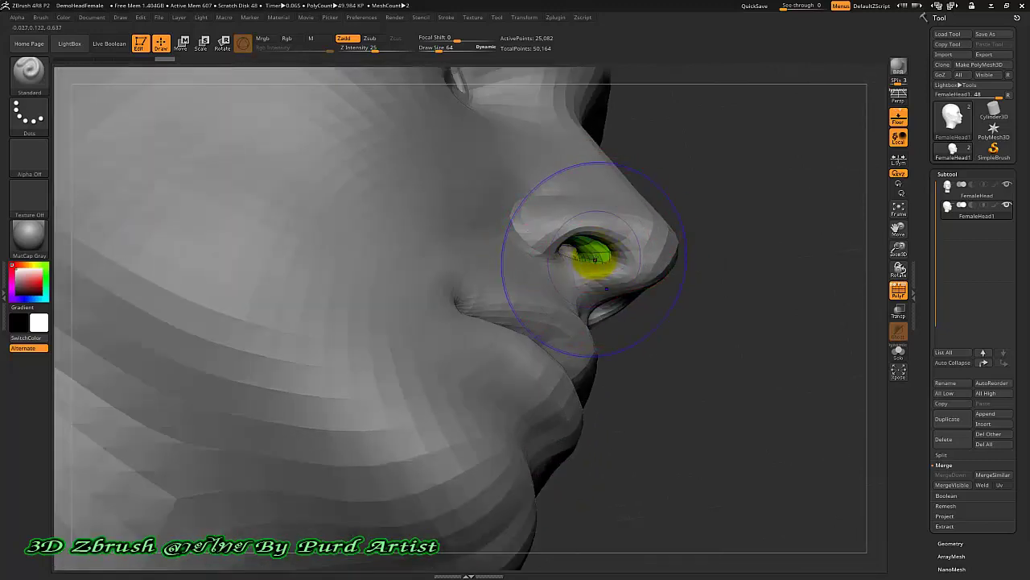
{"action": "left_click_drag", "start_coordinate": [594, 257], "coordinate": [570, 241], "text": "shift"}
{"action": "scroll", "coordinate": [604, 290], "scroll_direction": "down", "scroll_amount": 3}
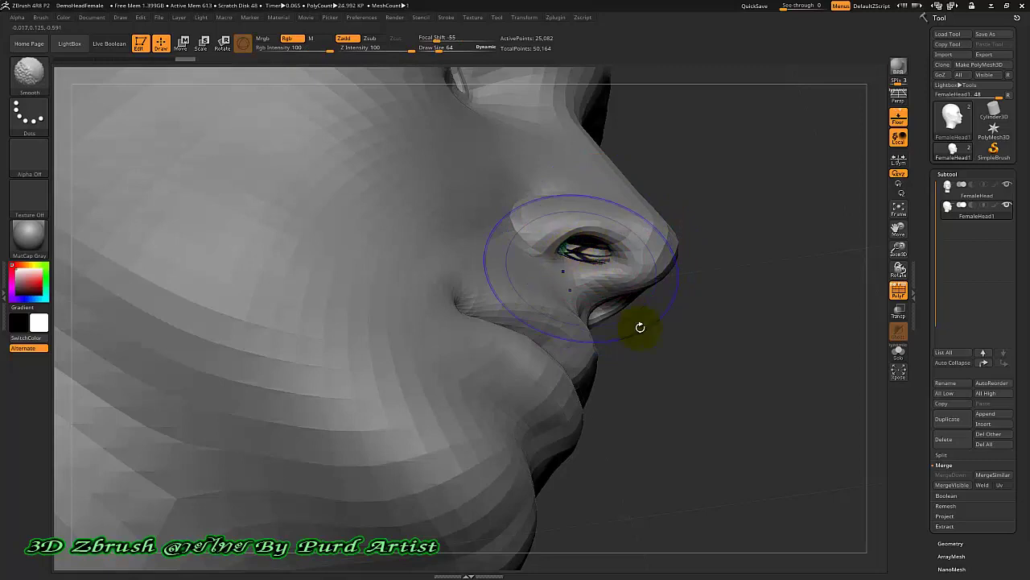
- Return to a front view with transparency and wireframe on, framing the neck
{"action": "mouse_move", "coordinate": [663, 349]}
{"action": "left_mouse_down"}
{"action": "mouse_move", "coordinate": [567, 252]}
{"action": "mouse_move", "coordinate": [598, 300]}
{"action": "left_mouse_up"}
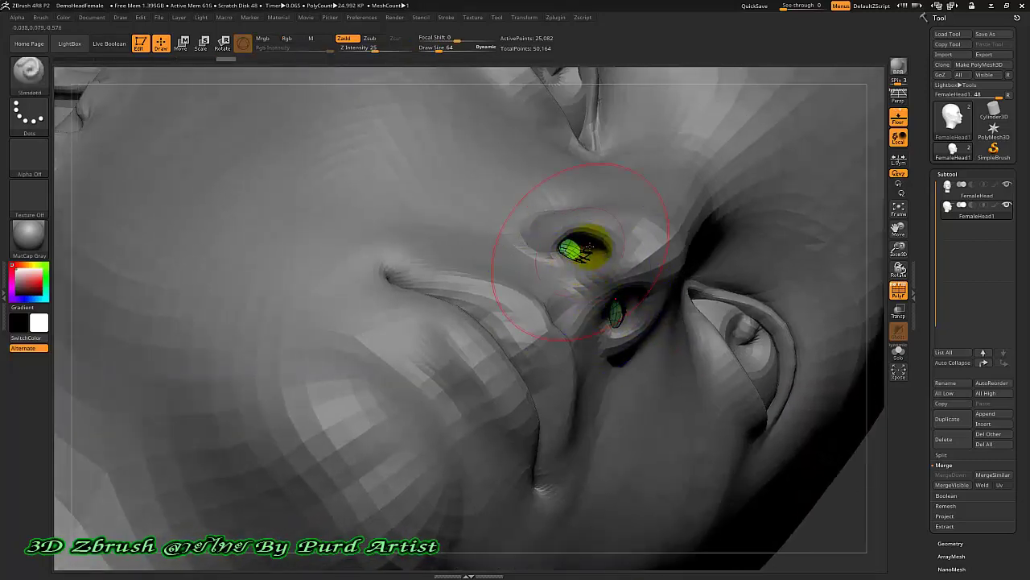
{"action": "mouse_move", "coordinate": [644, 218]}
{"action": "right_mouse_down"}
{"action": "mouse_move", "coordinate": [656, 229]}
{"action": "mouse_move", "coordinate": [606, 249]}
{"action": "right_mouse_up"}
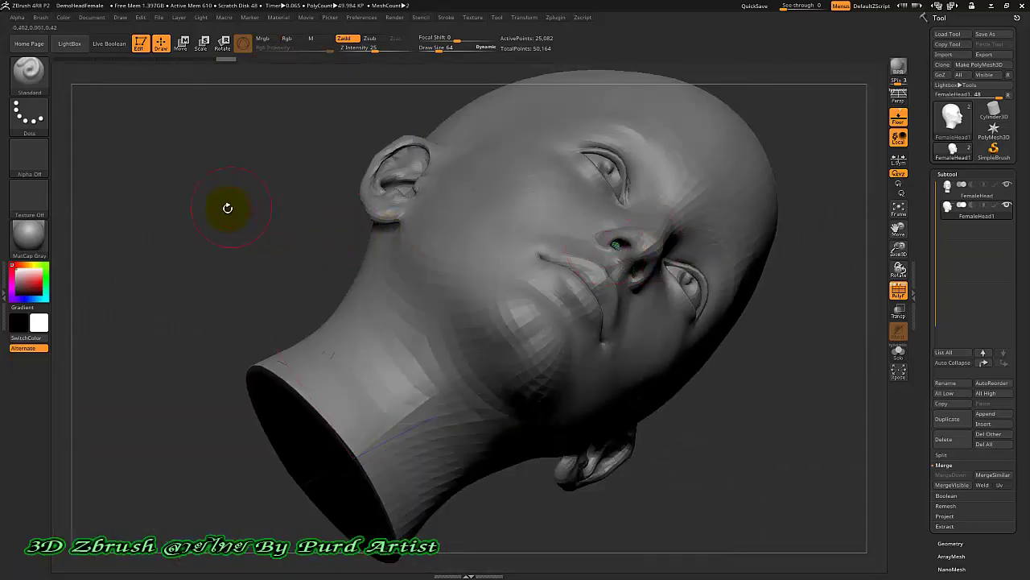
{"action": "left_click_drag", "start_coordinate": [228, 208], "coordinate": [220, 265], "text": "shift"}
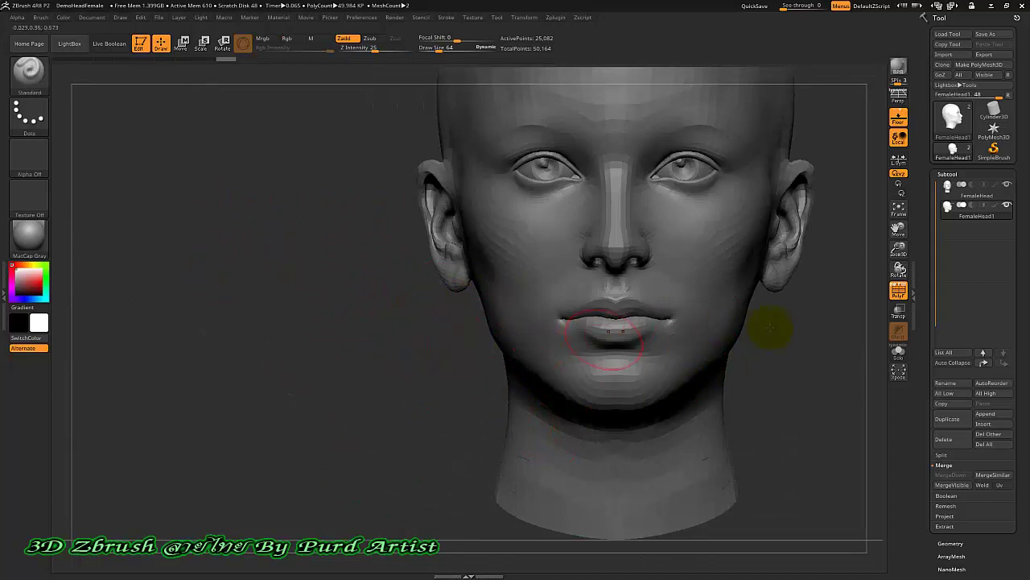
{"action": "left_click", "coordinate": [898, 313]}
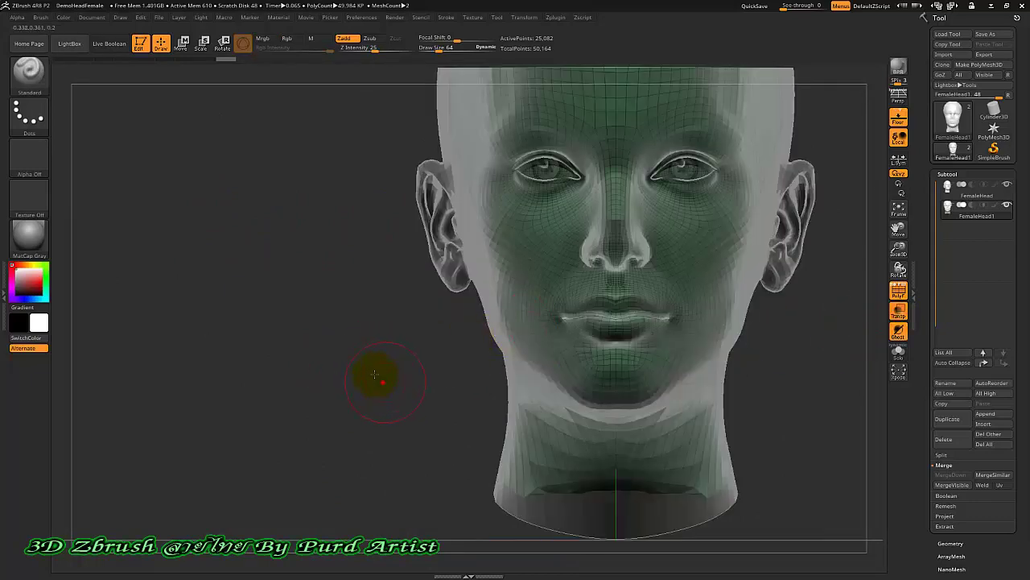
{"action": "mouse_move", "coordinate": [376, 376]}
{"action": "right_mouse_down", "text": "alt"}
{"action": "mouse_move", "coordinate": [290, 293]}
{"action": "mouse_move", "coordinate": [381, 381]}
{"action": "mouse_move", "coordinate": [299, 331]}
{"action": "right_mouse_up", "text": "alt"}
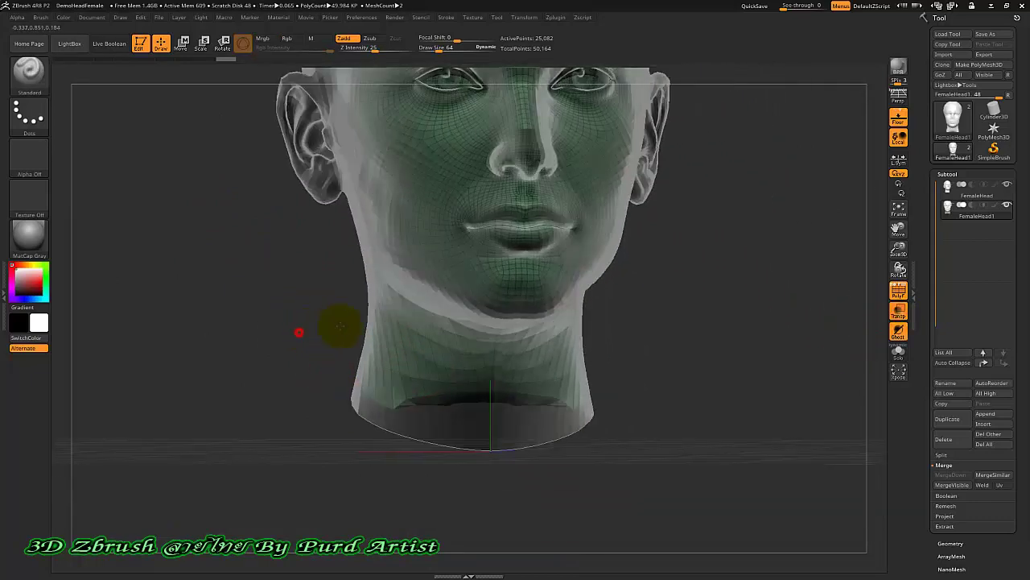
{"action": "mouse_move", "coordinate": [340, 326]}
{"action": "left_mouse_down"}
{"action": "mouse_move", "coordinate": [357, 327]}
{"action": "mouse_move", "coordinate": [295, 322]}
{"action": "mouse_move", "coordinate": [367, 359]}
{"action": "left_mouse_up"}
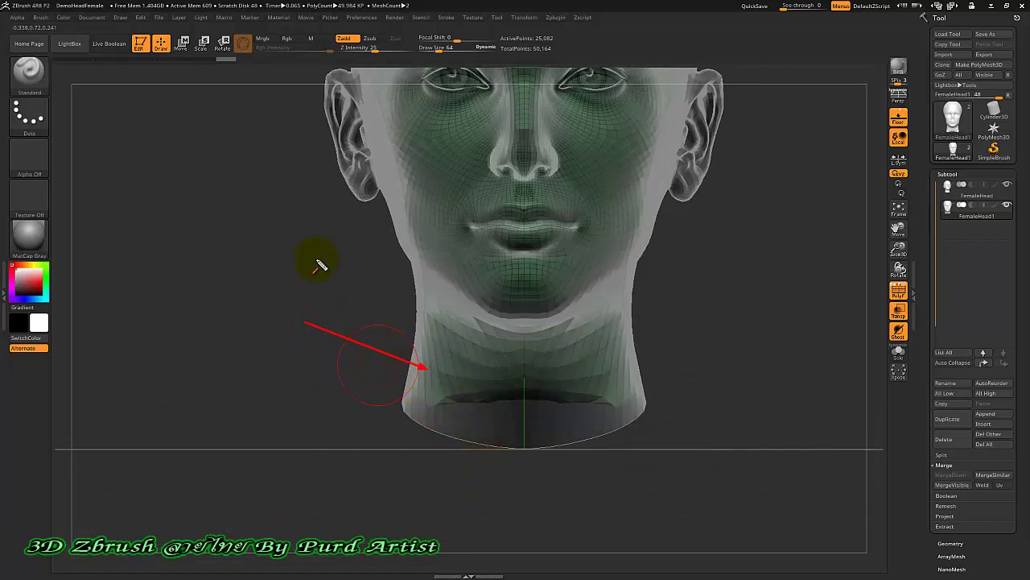
- Mask the lower neck with a rectangle and invert it so only the neck stays unmasked
{"action": "key", "text": "ctrl"}
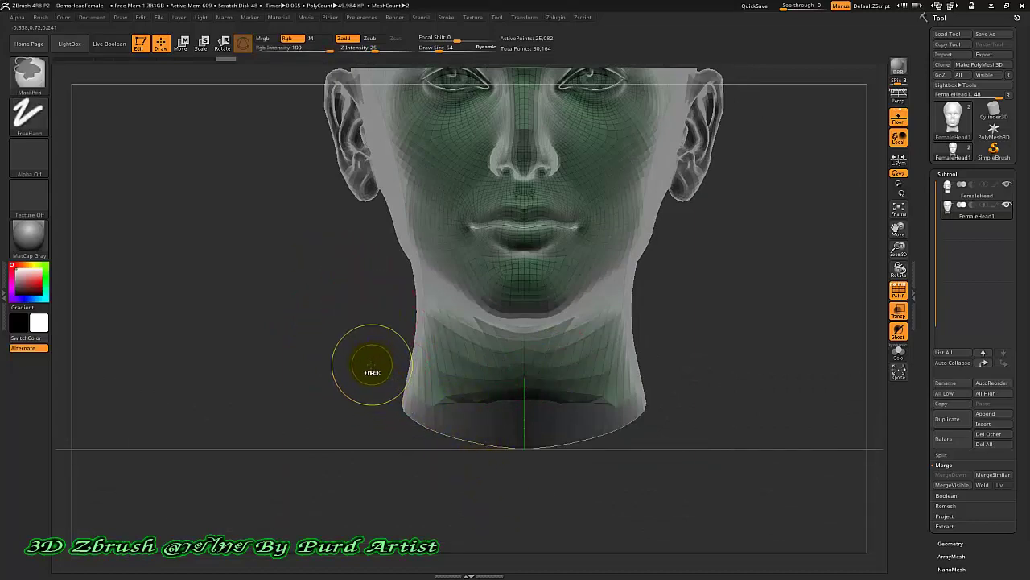
{"action": "left_click_drag", "start_coordinate": [350, 347], "coordinate": [689, 524], "text": "ctrl"}
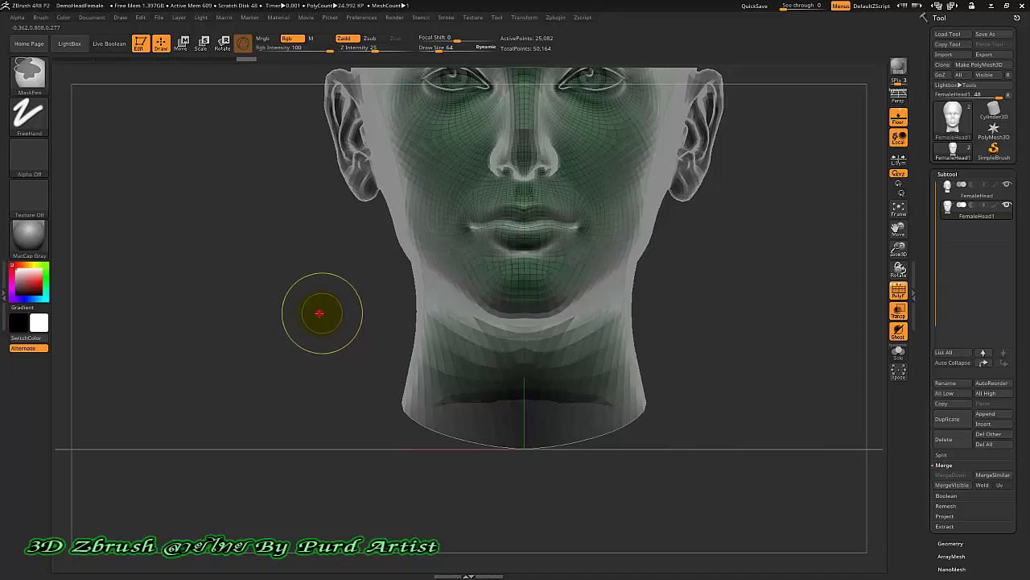
{"action": "left_click", "coordinate": [321, 312], "text": "ctrl"}
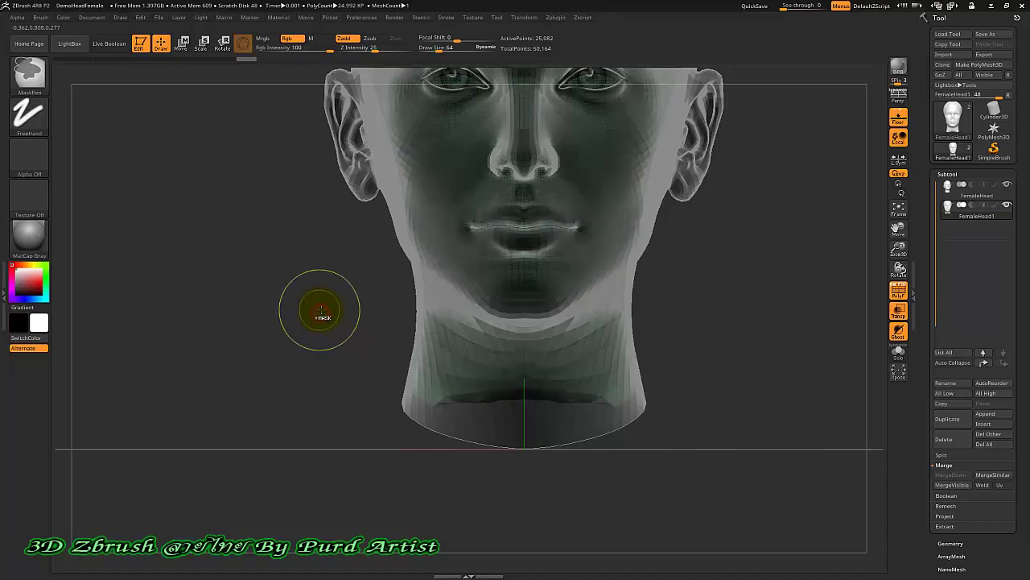
- Pull the unmasked lower neck downward and tilt it with the Move gizmo
{"action": "left_click", "coordinate": [184, 45]}
{"action": "left_click_drag", "start_coordinate": [288, 279], "coordinate": [435, 236], "text": "alt"}
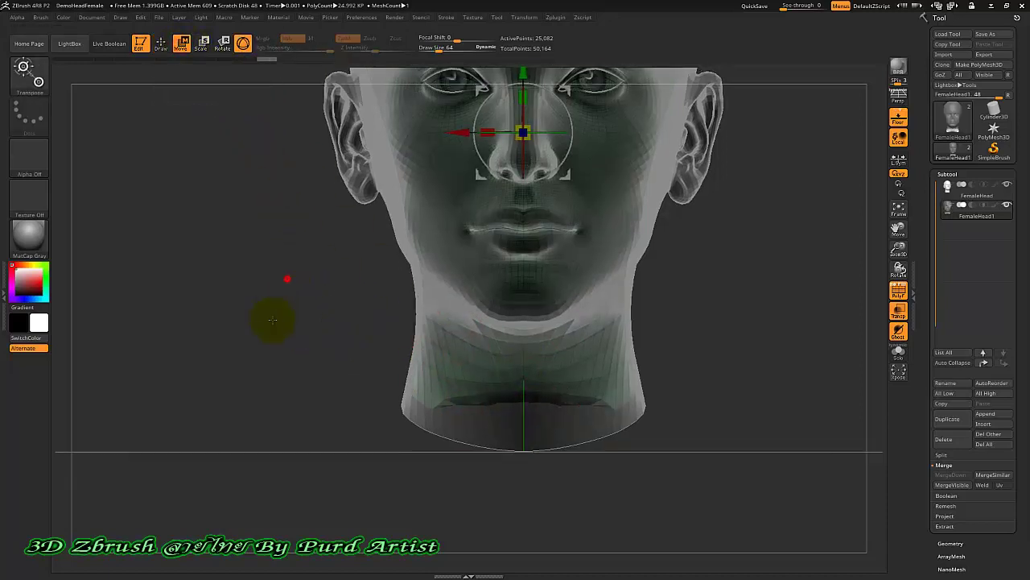
{"action": "left_click_drag", "start_coordinate": [506, 120], "coordinate": [503, 254]}
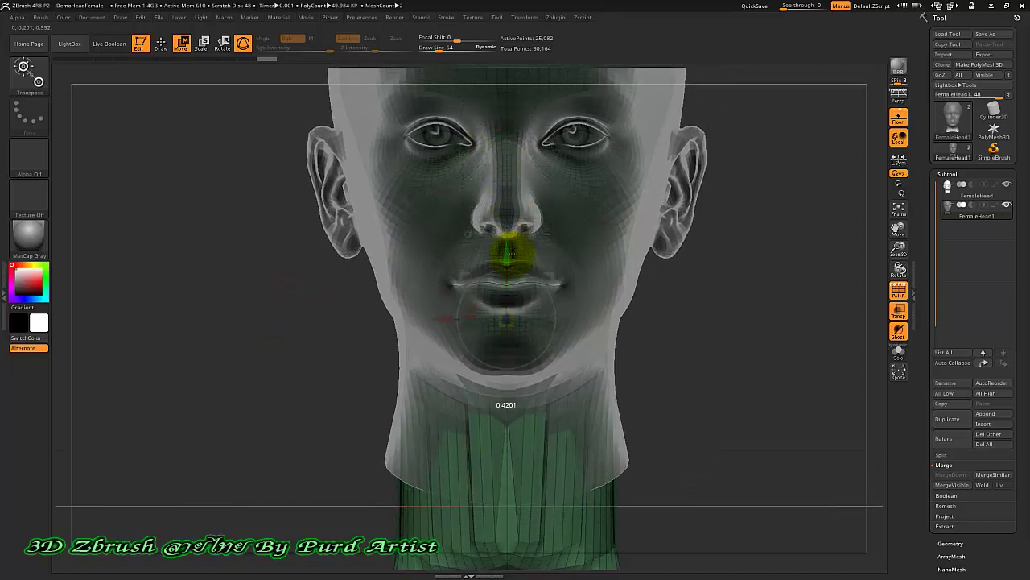
{"action": "mouse_move", "coordinate": [320, 386]}
{"action": "left_mouse_down"}
{"action": "mouse_move", "coordinate": [311, 276]}
{"action": "mouse_move", "coordinate": [285, 318]}
{"action": "mouse_move", "coordinate": [338, 315]}
{"action": "left_mouse_up"}
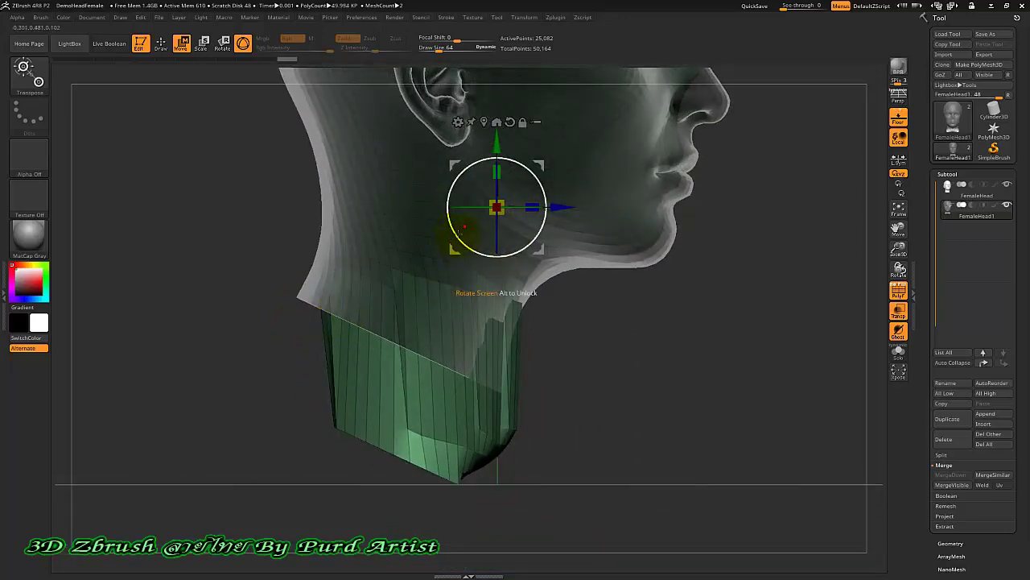
{"action": "left_click_drag", "start_coordinate": [464, 227], "coordinate": [453, 234]}
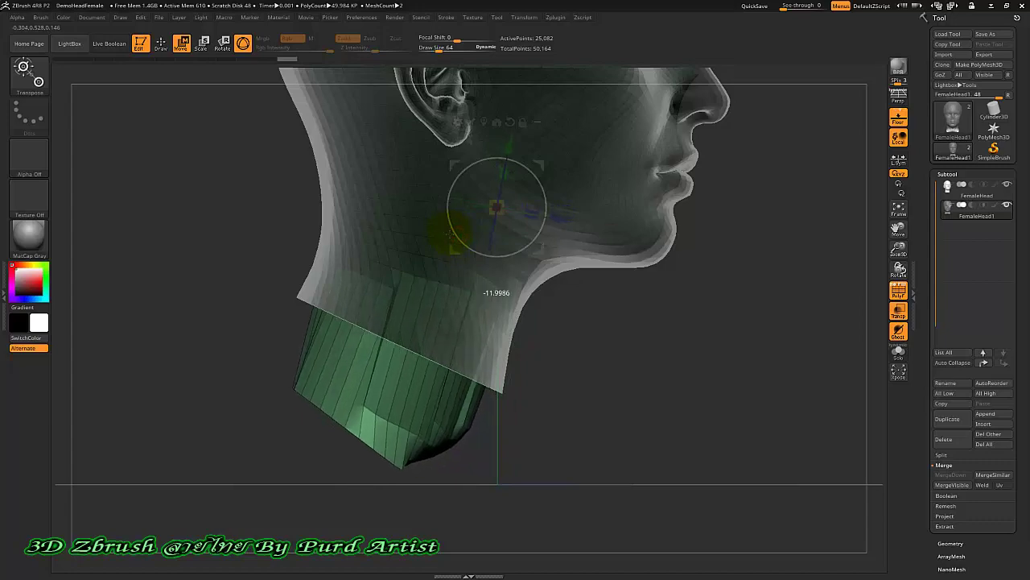
{"action": "mouse_move", "coordinate": [564, 370]}
{"action": "left_mouse_down"}
{"action": "mouse_move", "coordinate": [582, 314]}
{"action": "mouse_move", "coordinate": [603, 299]}
{"action": "mouse_move", "coordinate": [586, 273]}
{"action": "mouse_move", "coordinate": [541, 265]}
{"action": "mouse_move", "coordinate": [564, 328]}
{"action": "mouse_move", "coordinate": [571, 265]}
{"action": "mouse_move", "coordinate": [547, 242]}
{"action": "left_mouse_up"}
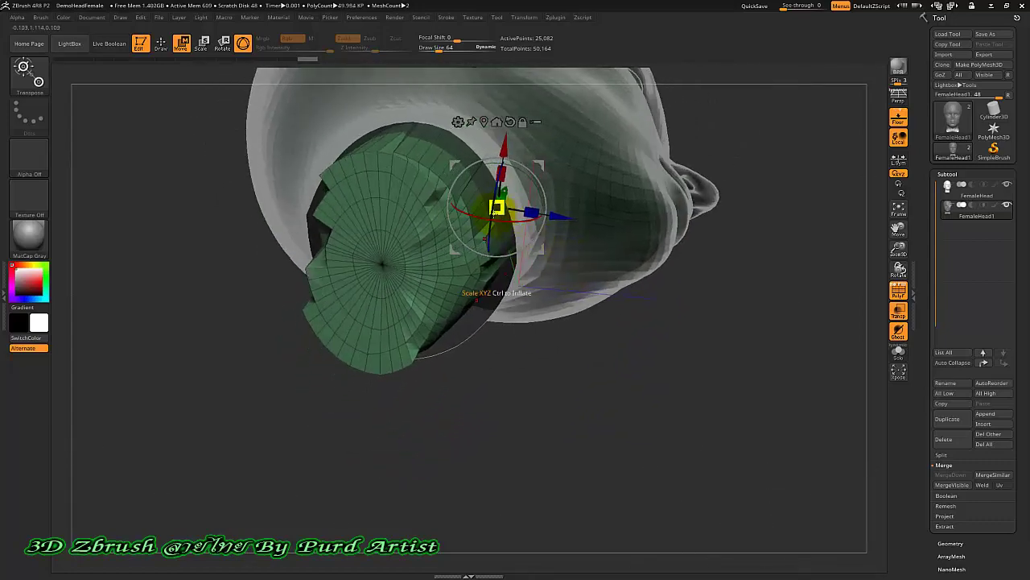
- Shrink the neck piece slightly to fit the opening, check it from below, and return to Draw mode
{"action": "left_click_drag", "start_coordinate": [490, 201], "coordinate": [449, 230]}
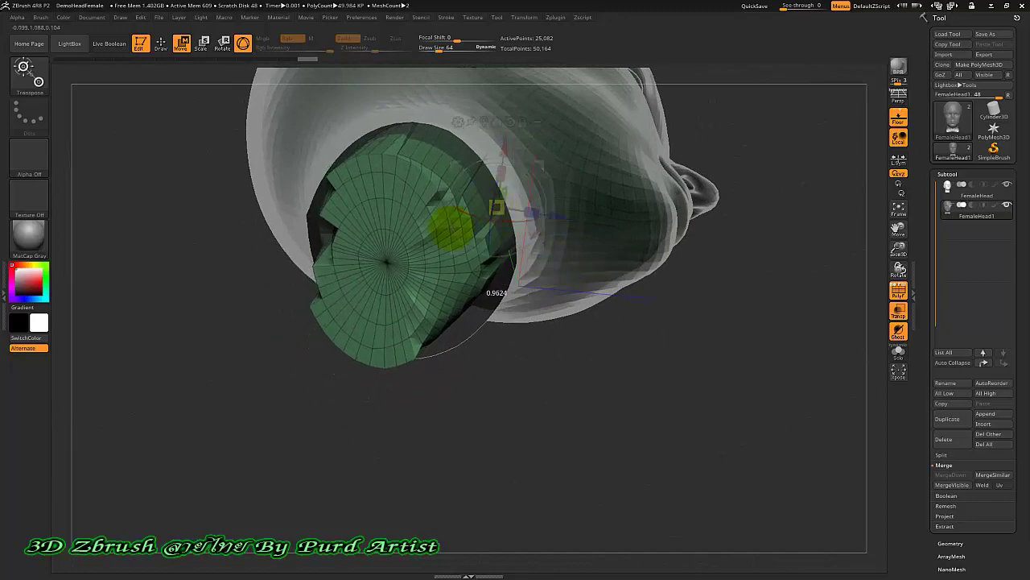
{"action": "mouse_move", "coordinate": [247, 314]}
{"action": "left_mouse_down"}
{"action": "mouse_move", "coordinate": [252, 329]}
{"action": "mouse_move", "coordinate": [237, 317]}
{"action": "mouse_move", "coordinate": [206, 378]}
{"action": "mouse_move", "coordinate": [384, 210]}
{"action": "left_mouse_up"}
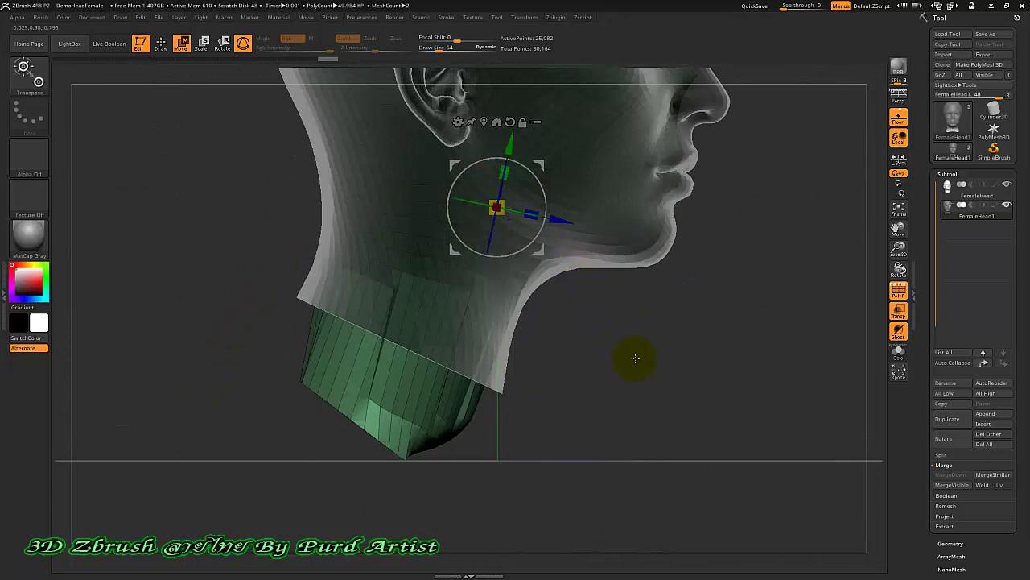
{"action": "left_click_drag", "start_coordinate": [635, 358], "coordinate": [594, 357], "text": "shift"}
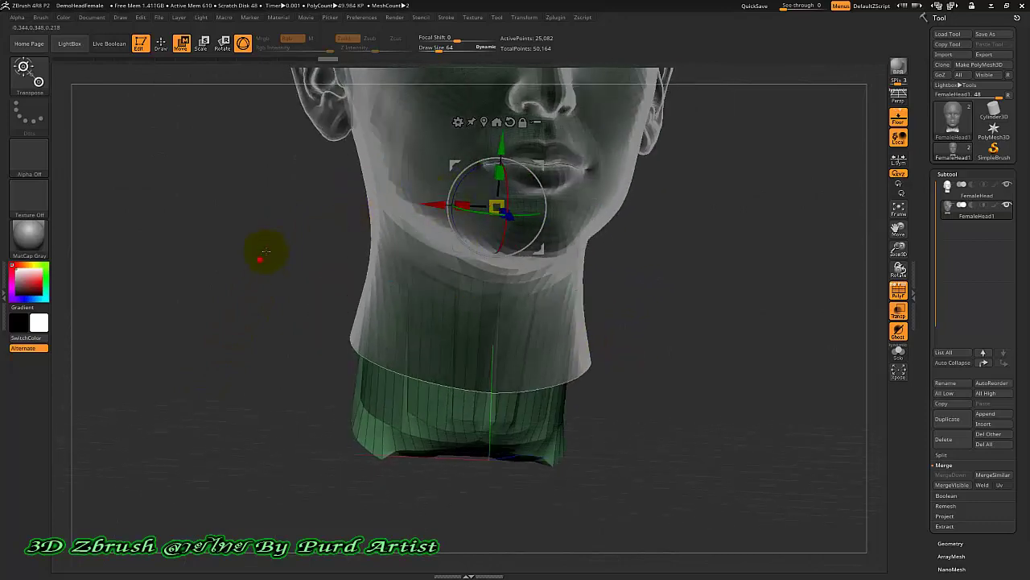
{"action": "mouse_move", "coordinate": [266, 251]}
{"action": "left_mouse_down"}
{"action": "mouse_move", "coordinate": [295, 184]}
{"action": "mouse_move", "coordinate": [318, 168]}
{"action": "left_mouse_up"}
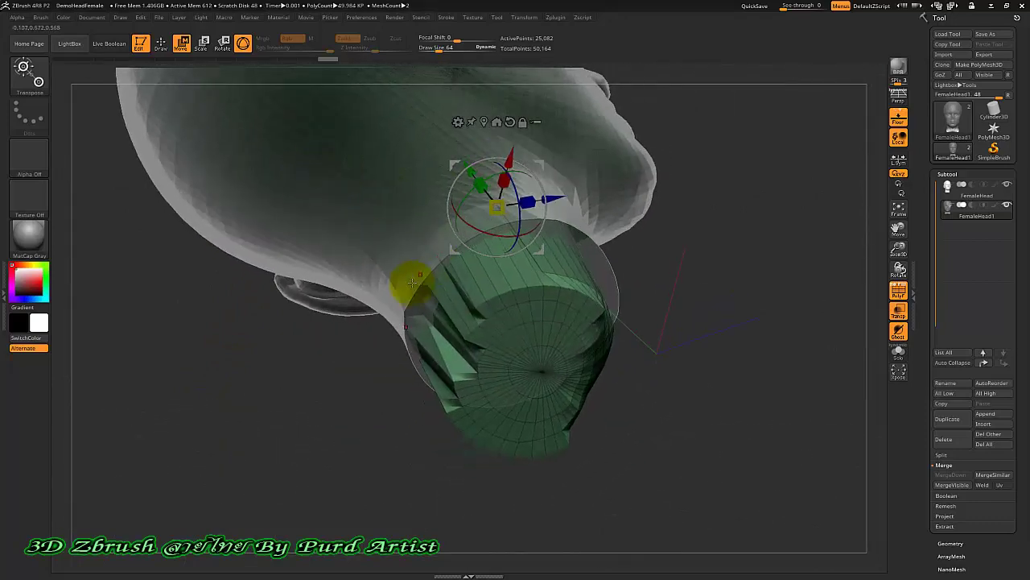
{"action": "mouse_move", "coordinate": [228, 309]}
{"action": "left_mouse_down"}
{"action": "mouse_move", "coordinate": [218, 357]}
{"action": "mouse_move", "coordinate": [198, 368]}
{"action": "mouse_move", "coordinate": [256, 263]}
{"action": "left_mouse_up"}
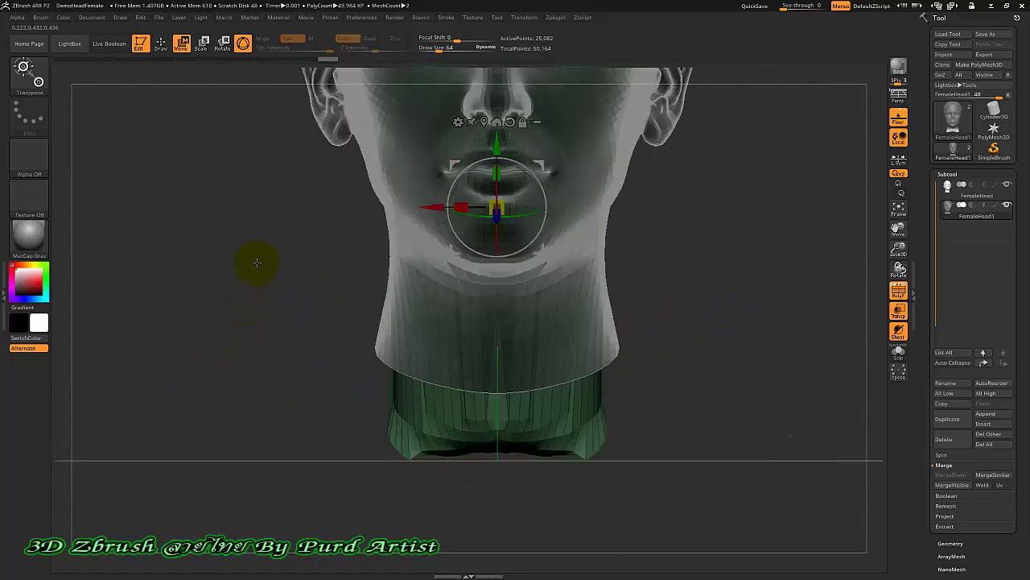
{"action": "left_click", "coordinate": [162, 44]}
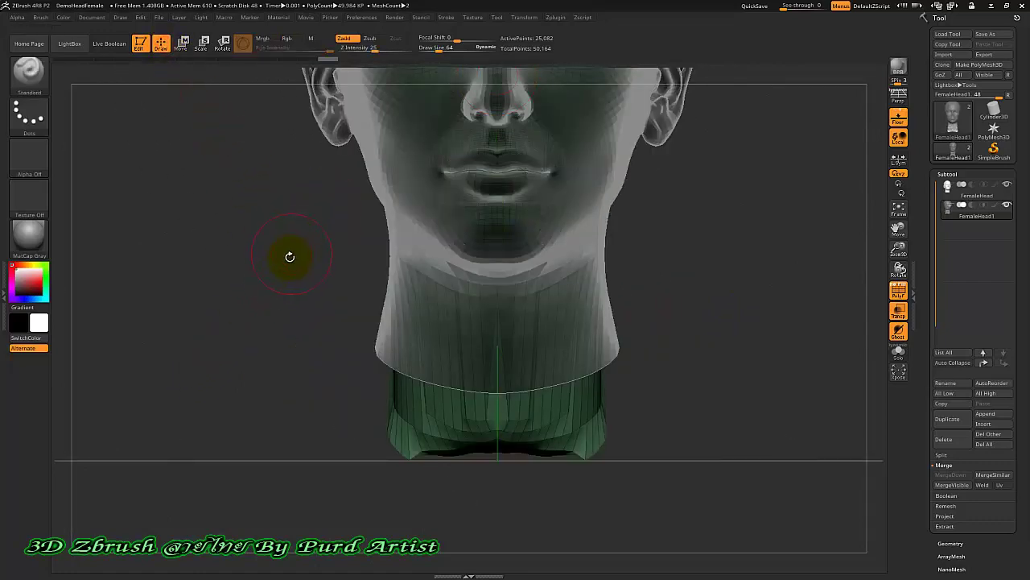
- Clear the mask and DynaMesh the FemaleHead1 subtool at resolution 128
{"action": "mouse_move", "coordinate": [268, 319]}
{"action": "left_mouse_down"}
{"action": "mouse_move", "coordinate": [292, 285]}
{"action": "mouse_move", "coordinate": [311, 298]}
{"action": "mouse_move", "coordinate": [273, 311]}
{"action": "mouse_move", "coordinate": [265, 257]}
{"action": "mouse_move", "coordinate": [284, 330]}
{"action": "mouse_move", "coordinate": [314, 294]}
{"action": "left_mouse_up"}
{"action": "scroll", "coordinate": [488, 305], "scroll_direction": "down", "scroll_amount": 3}
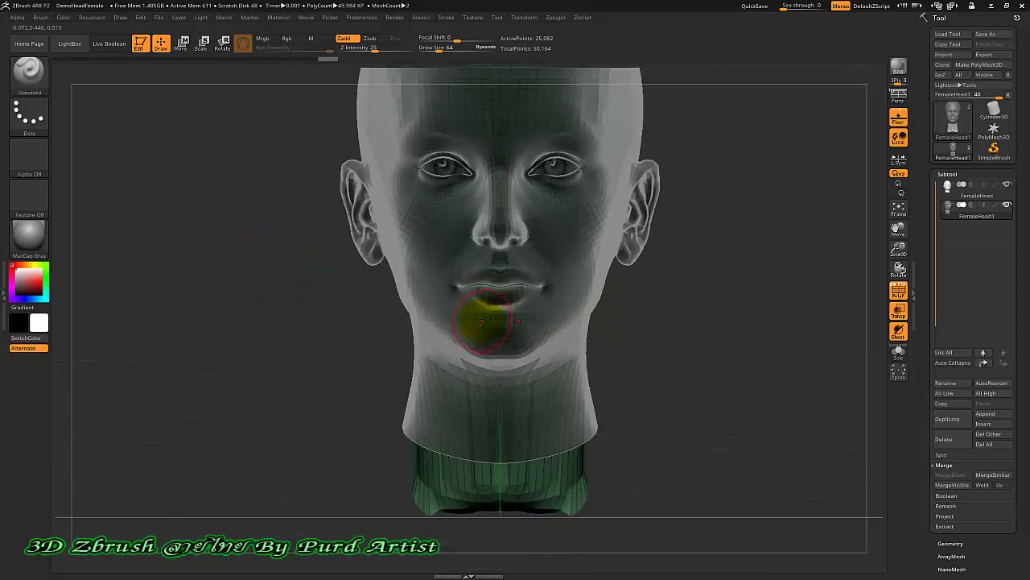
{"action": "scroll", "coordinate": [481, 306], "scroll_direction": "down", "scroll_amount": 3}
{"action": "mouse_move", "coordinate": [322, 333]}
{"action": "left_mouse_down"}
{"action": "mouse_move", "coordinate": [357, 333]}
{"action": "mouse_move", "coordinate": [323, 328]}
{"action": "left_mouse_up"}
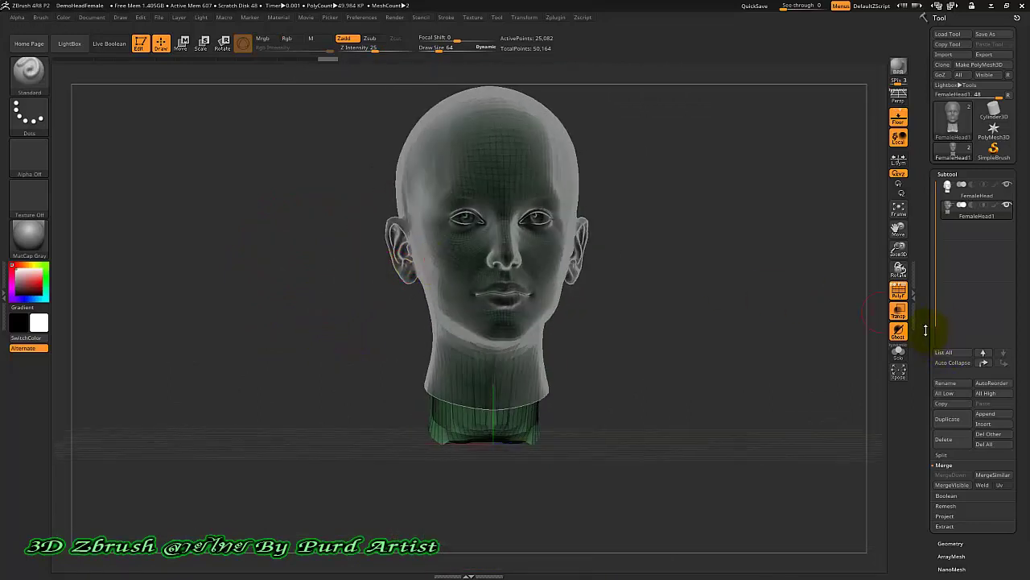
{"action": "left_click_drag", "start_coordinate": [926, 330], "coordinate": [932, 246]}
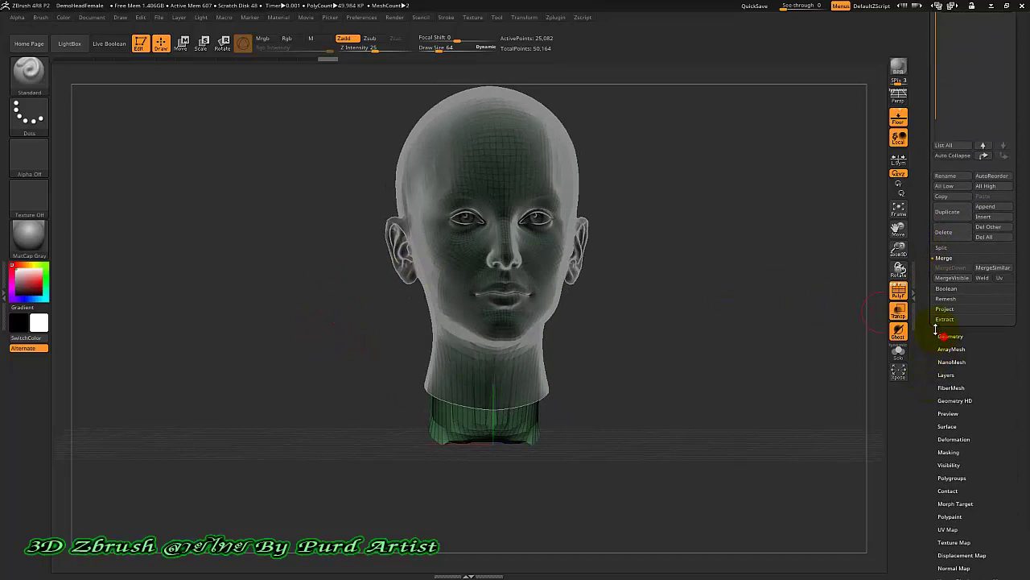
{"action": "left_click", "coordinate": [942, 336]}
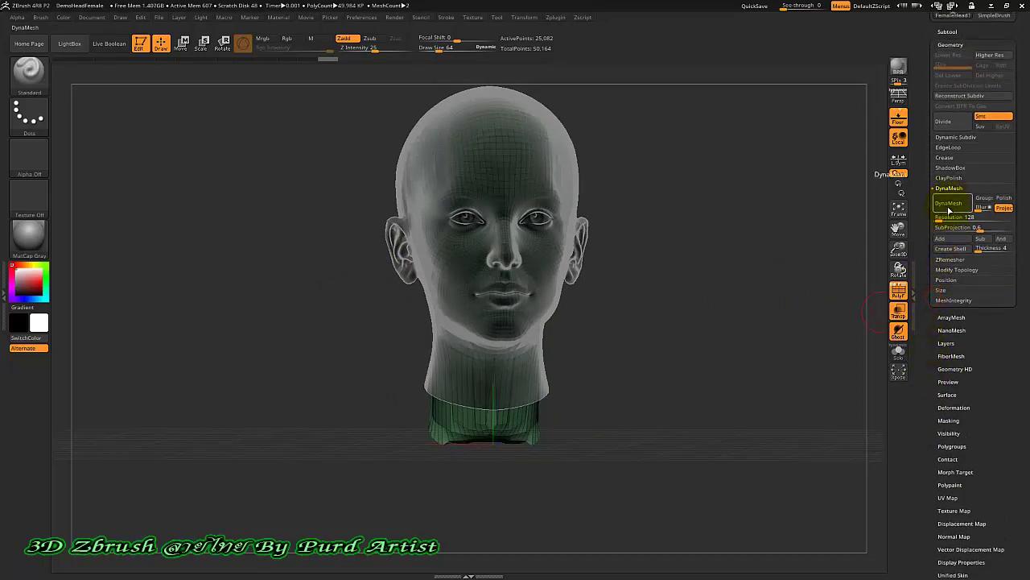
{"action": "left_click", "coordinate": [949, 207]}
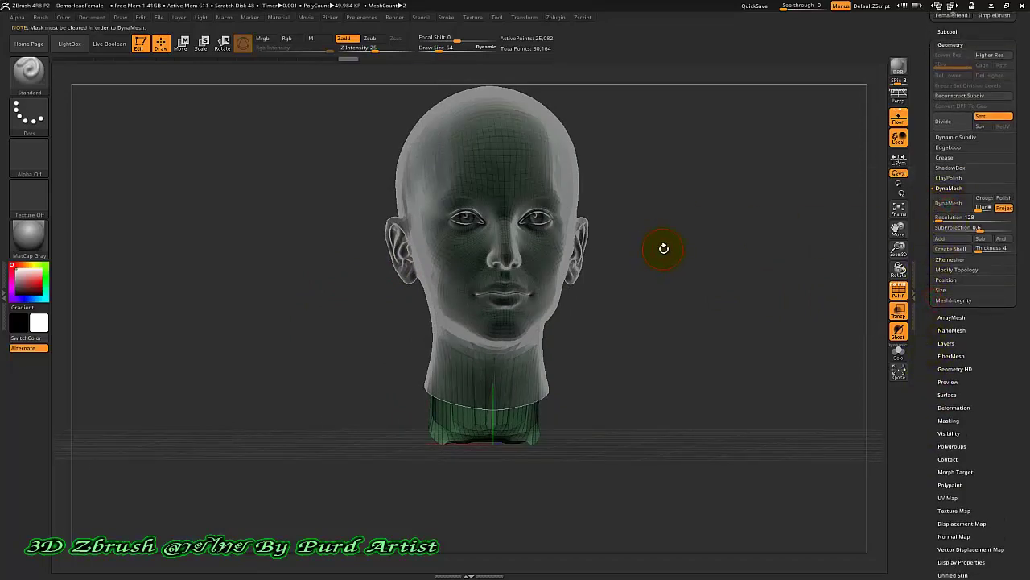
{"action": "left_click", "coordinate": [949, 203]}
- Orbit the head to a three-quarter view and bring up the Subtool list
{"action": "mouse_move", "coordinate": [664, 248]}
{"action": "left_mouse_down", "text": "ctrl"}
{"action": "mouse_move", "coordinate": [725, 231]}
{"action": "mouse_move", "coordinate": [761, 201]}
{"action": "left_mouse_up", "text": "ctrl"}
{"action": "scroll", "coordinate": [918, 157], "scroll_direction": "up", "scroll_amount": 3}
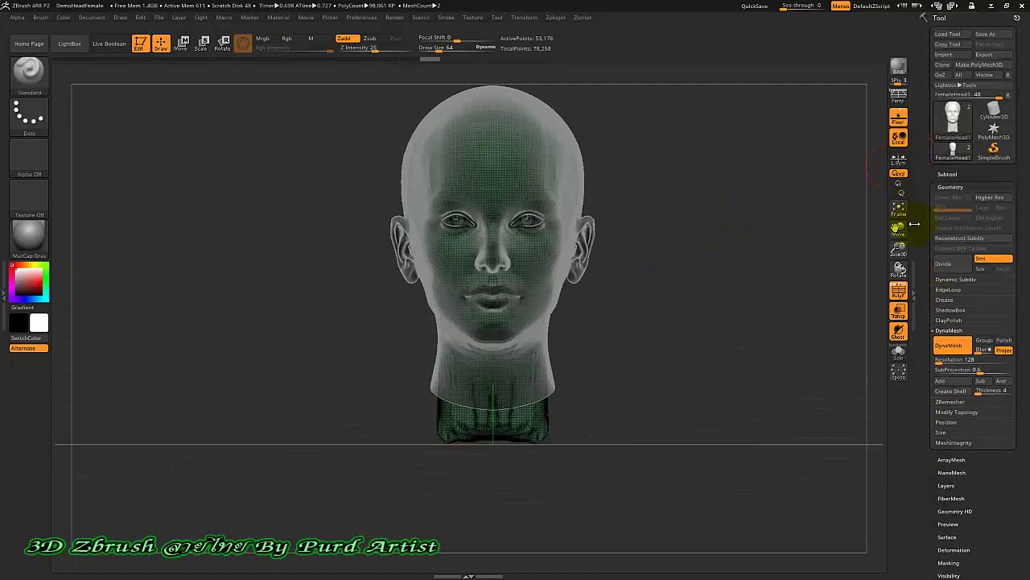
{"action": "left_click", "coordinate": [947, 174]}
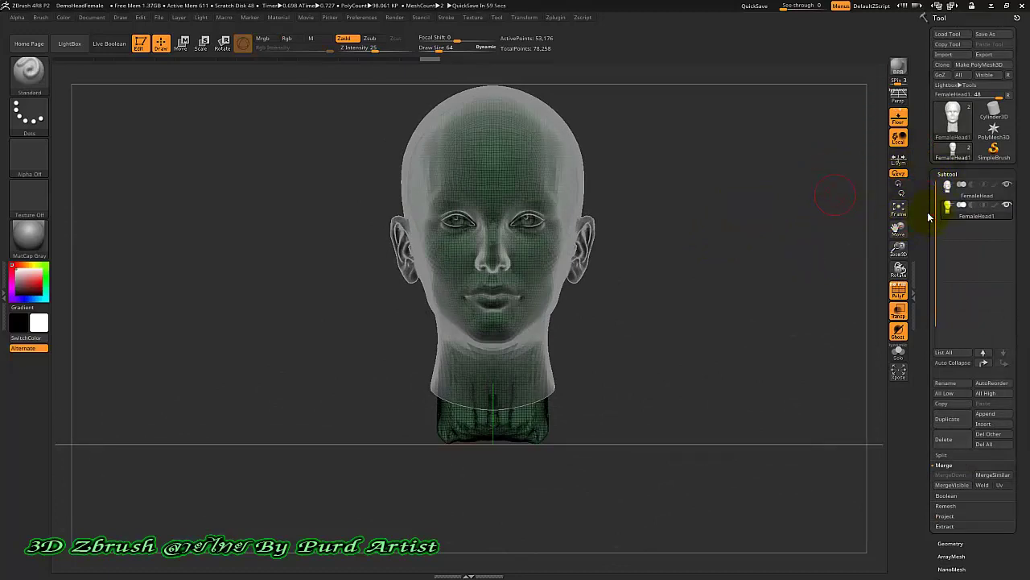
- Turn off Transp, DynaMesh the FemaleHead subtool, and hide the PolyFrame wireframe with Shift+F
{"action": "left_click", "coordinate": [899, 312]}
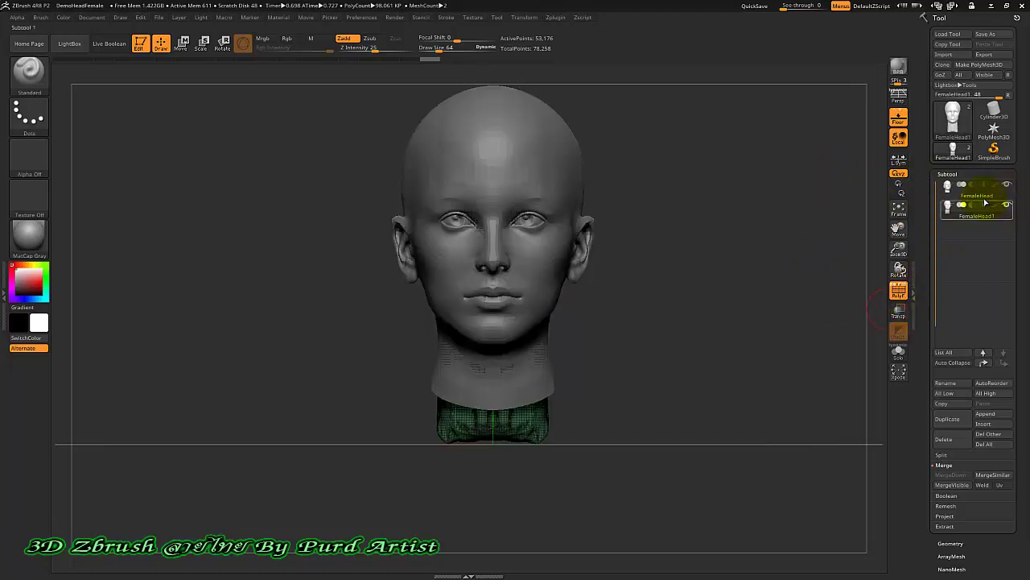
{"action": "left_click", "coordinate": [977, 194]}
{"action": "left_click_drag", "start_coordinate": [925, 256], "coordinate": [925, 331]}
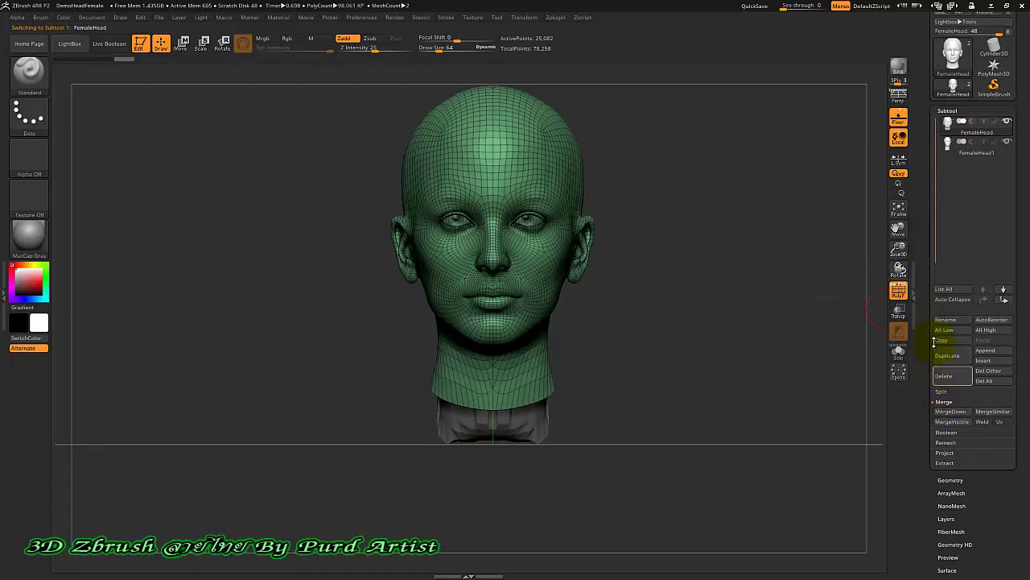
{"action": "left_click", "coordinate": [950, 480]}
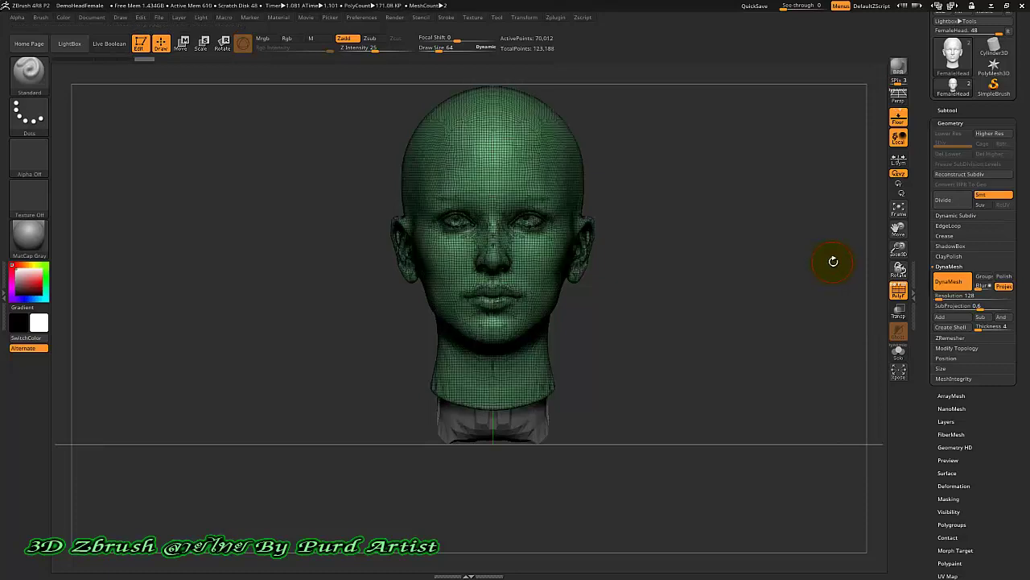
{"action": "key", "text": "shift+f"}
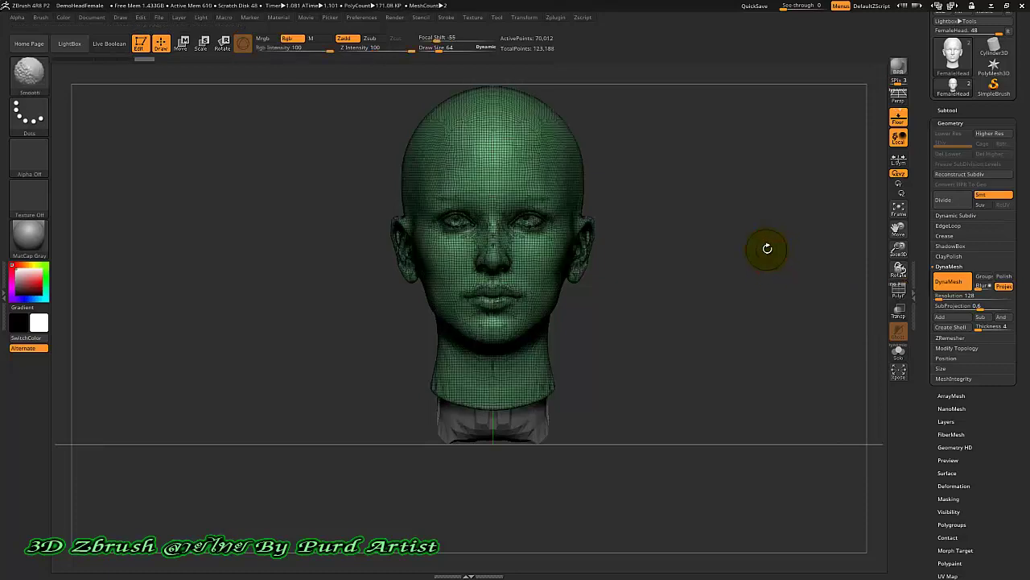
{"action": "mouse_move", "coordinate": [763, 276]}
{"action": "left_mouse_down"}
{"action": "mouse_move", "coordinate": [801, 240]}
{"action": "mouse_move", "coordinate": [770, 212]}
{"action": "mouse_move", "coordinate": [766, 156]}
{"action": "mouse_move", "coordinate": [781, 120]}
{"action": "mouse_move", "coordinate": [777, 224]}
{"action": "mouse_move", "coordinate": [754, 271]}
{"action": "left_mouse_up"}
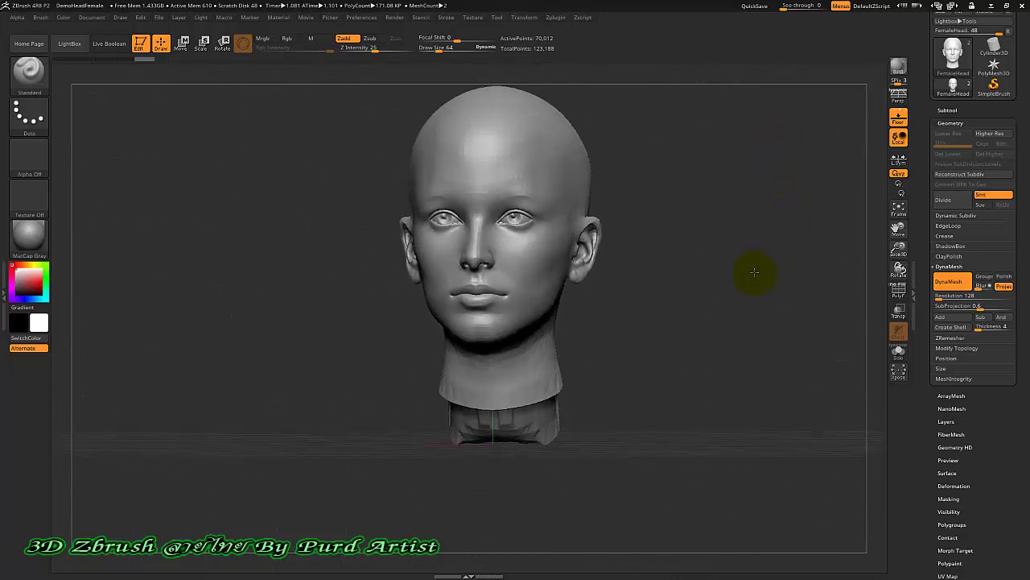
- Enable Live Boolean so the neck shows hollowed into a shell, checking it from below and front
{"action": "left_click", "coordinate": [944, 112]}
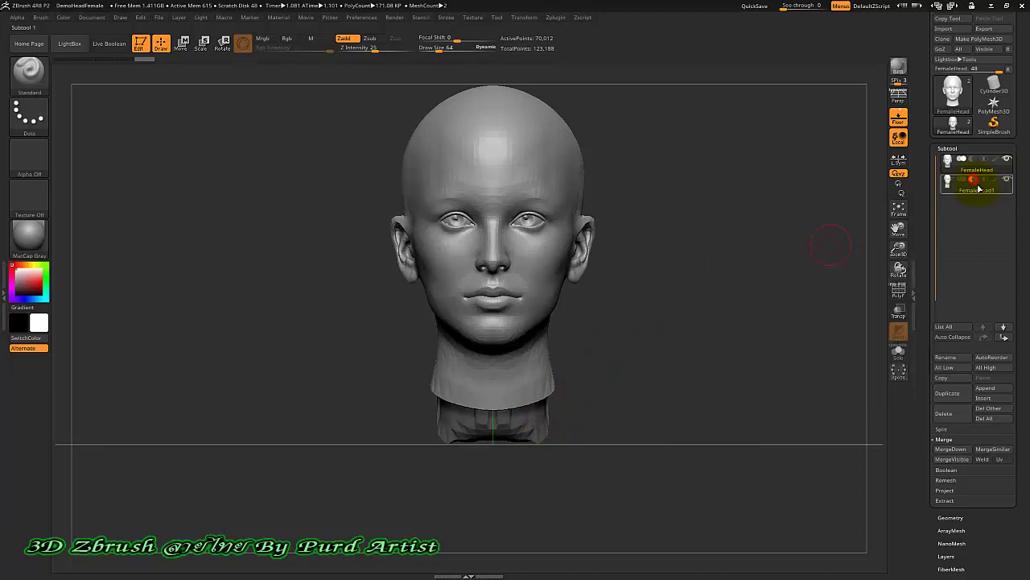
{"action": "left_click_drag", "start_coordinate": [255, 231], "coordinate": [253, 179]}
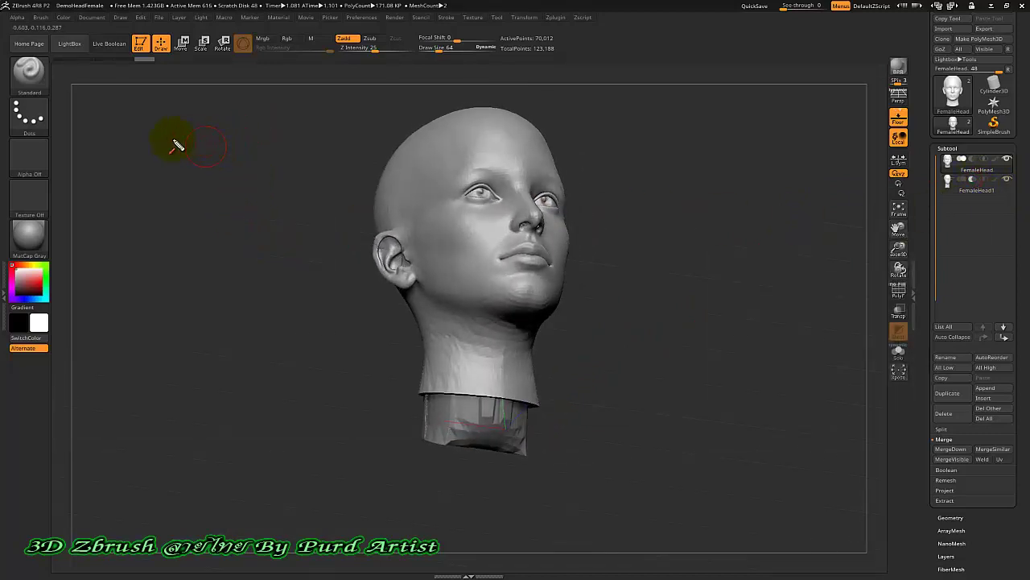
{"action": "left_click", "coordinate": [113, 44]}
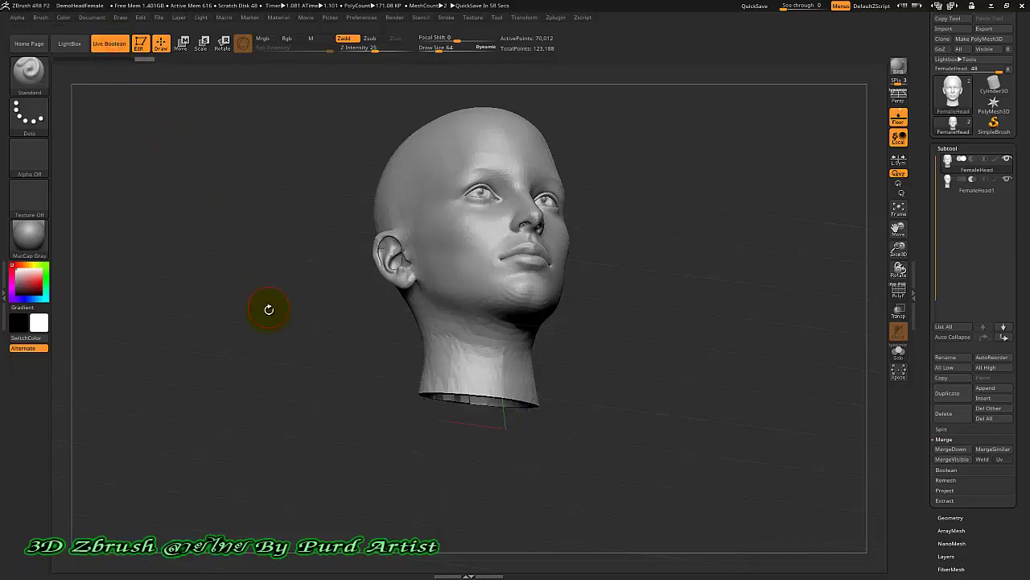
{"action": "mouse_move", "coordinate": [269, 309]}
{"action": "left_mouse_down"}
{"action": "mouse_move", "coordinate": [283, 188]}
{"action": "mouse_move", "coordinate": [259, 189]}
{"action": "mouse_move", "coordinate": [260, 172]}
{"action": "mouse_move", "coordinate": [247, 185]}
{"action": "mouse_move", "coordinate": [266, 170]}
{"action": "mouse_move", "coordinate": [282, 177]}
{"action": "mouse_move", "coordinate": [298, 226]}
{"action": "mouse_move", "coordinate": [268, 341]}
{"action": "mouse_move", "coordinate": [236, 296]}
{"action": "mouse_move", "coordinate": [276, 186]}
{"action": "mouse_move", "coordinate": [483, 287]}
{"action": "left_mouse_up"}
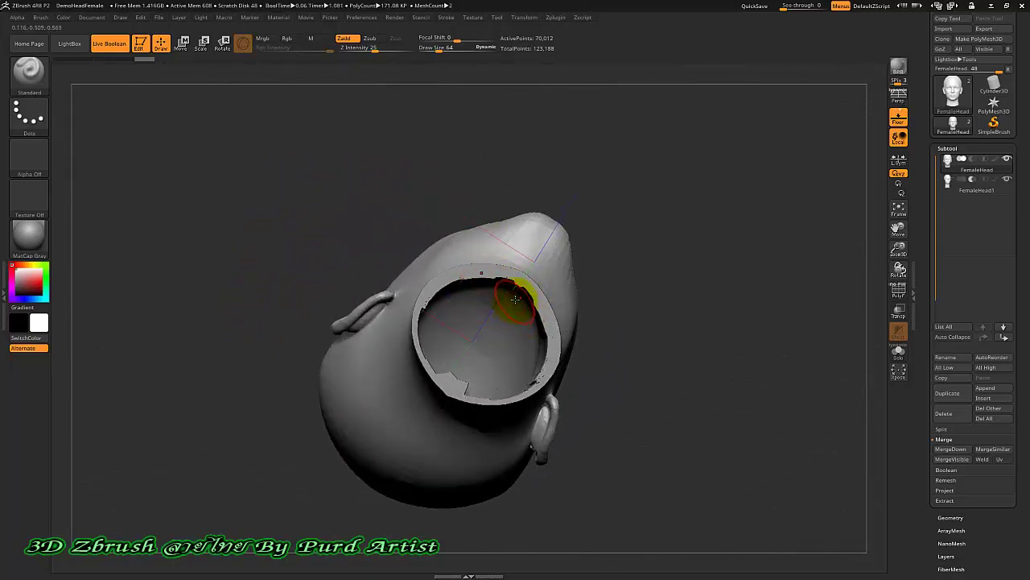
{"action": "mouse_move", "coordinate": [330, 212]}
{"action": "left_mouse_down"}
{"action": "mouse_move", "coordinate": [329, 260]}
{"action": "mouse_move", "coordinate": [453, 316]}
{"action": "left_mouse_up"}
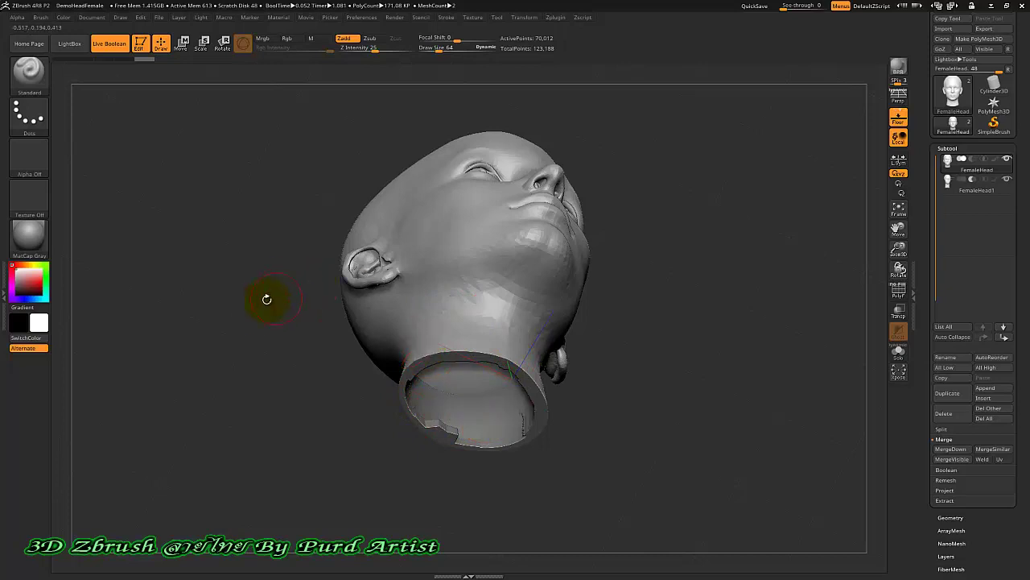
{"action": "mouse_move", "coordinate": [267, 298]}
{"action": "left_mouse_down"}
{"action": "mouse_move", "coordinate": [246, 350]}
{"action": "mouse_move", "coordinate": [253, 373]}
{"action": "mouse_move", "coordinate": [290, 308]}
{"action": "left_mouse_up"}
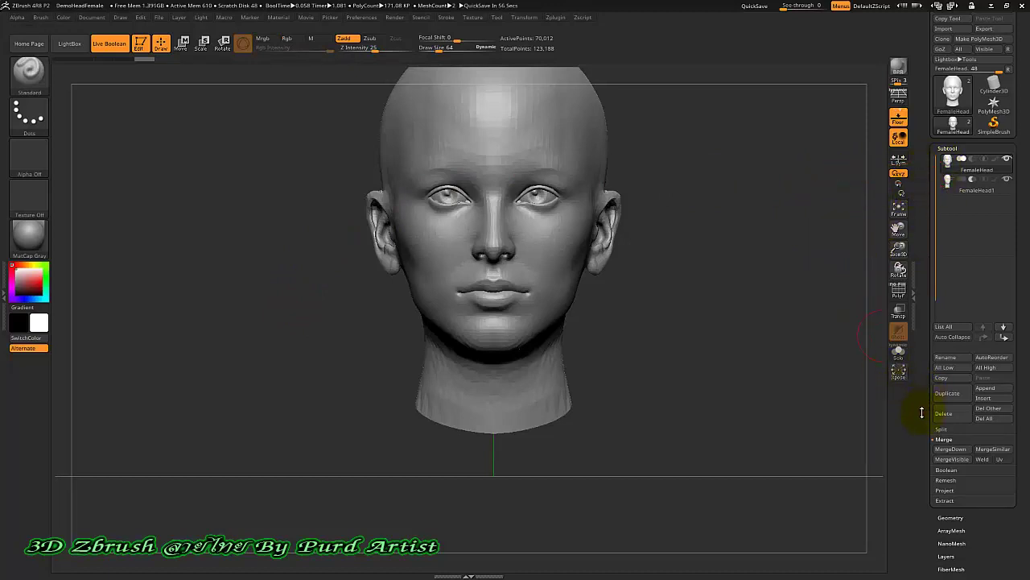
- MergeDown the lower subtool into FemaleHead, accepting the non-undoable warning
{"action": "left_click_drag", "start_coordinate": [922, 413], "coordinate": [932, 369]}
{"action": "left_click", "coordinate": [947, 386]}
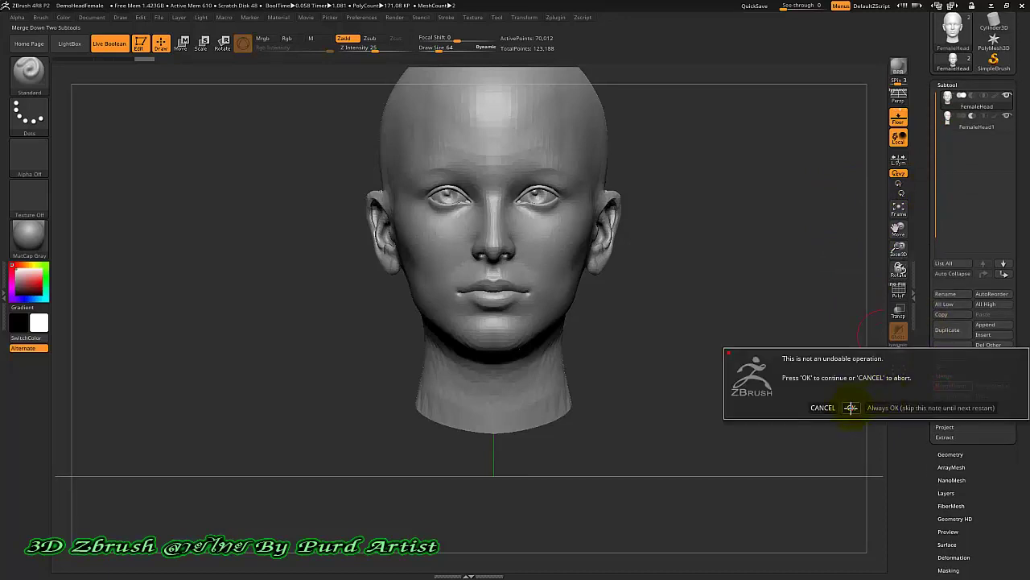
{"action": "left_click", "coordinate": [851, 408]}
{"action": "mouse_move", "coordinate": [295, 325]}
{"action": "left_mouse_down"}
{"action": "mouse_move", "coordinate": [331, 270]}
{"action": "mouse_move", "coordinate": [322, 230]}
{"action": "mouse_move", "coordinate": [340, 241]}
{"action": "left_mouse_up"}
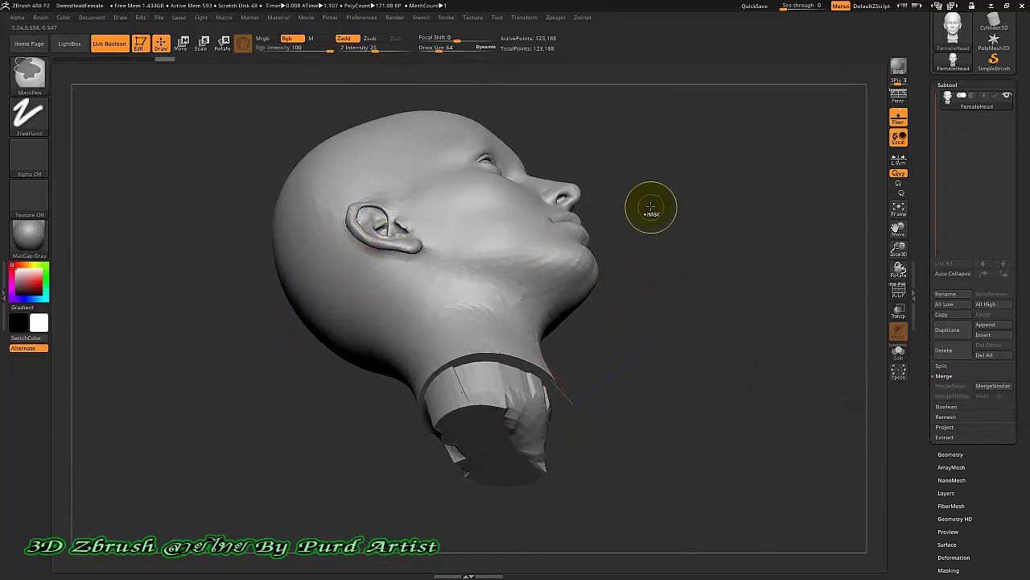
- Mask the leftover neck plug with MaskRect, remove it, and check the open neck
{"action": "left_click_drag", "start_coordinate": [650, 205], "coordinate": [730, 344], "text": "ctrl"}
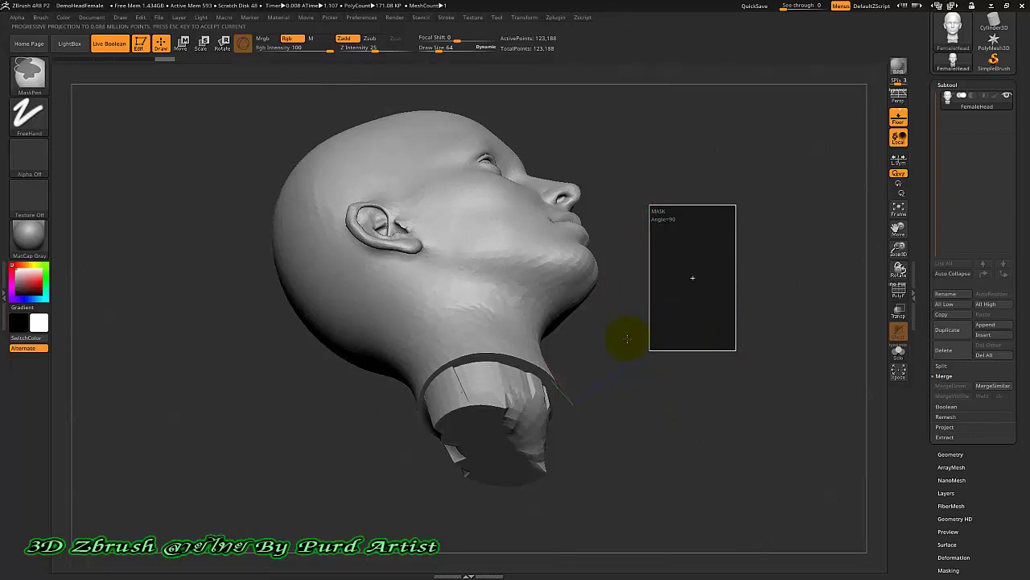
{"action": "mouse_move", "coordinate": [623, 354]}
{"action": "left_mouse_down"}
{"action": "mouse_move", "coordinate": [642, 280]}
{"action": "mouse_move", "coordinate": [586, 237]}
{"action": "mouse_move", "coordinate": [623, 281]}
{"action": "mouse_move", "coordinate": [603, 372]}
{"action": "mouse_move", "coordinate": [664, 285]}
{"action": "mouse_move", "coordinate": [651, 260]}
{"action": "mouse_move", "coordinate": [614, 281]}
{"action": "mouse_move", "coordinate": [621, 311]}
{"action": "mouse_move", "coordinate": [383, 296]}
{"action": "left_mouse_up"}
{"action": "mouse_move", "coordinate": [271, 309]}
{"action": "left_mouse_down"}
{"action": "mouse_move", "coordinate": [345, 306]}
{"action": "mouse_move", "coordinate": [301, 317]}
{"action": "mouse_move", "coordinate": [315, 295]}
{"action": "mouse_move", "coordinate": [333, 294]}
{"action": "mouse_move", "coordinate": [380, 327]}
{"action": "mouse_move", "coordinate": [421, 322]}
{"action": "mouse_move", "coordinate": [338, 310]}
{"action": "mouse_move", "coordinate": [323, 350]}
{"action": "mouse_move", "coordinate": [321, 338]}
{"action": "mouse_move", "coordinate": [299, 346]}
{"action": "mouse_move", "coordinate": [401, 225]}
{"action": "left_mouse_up"}
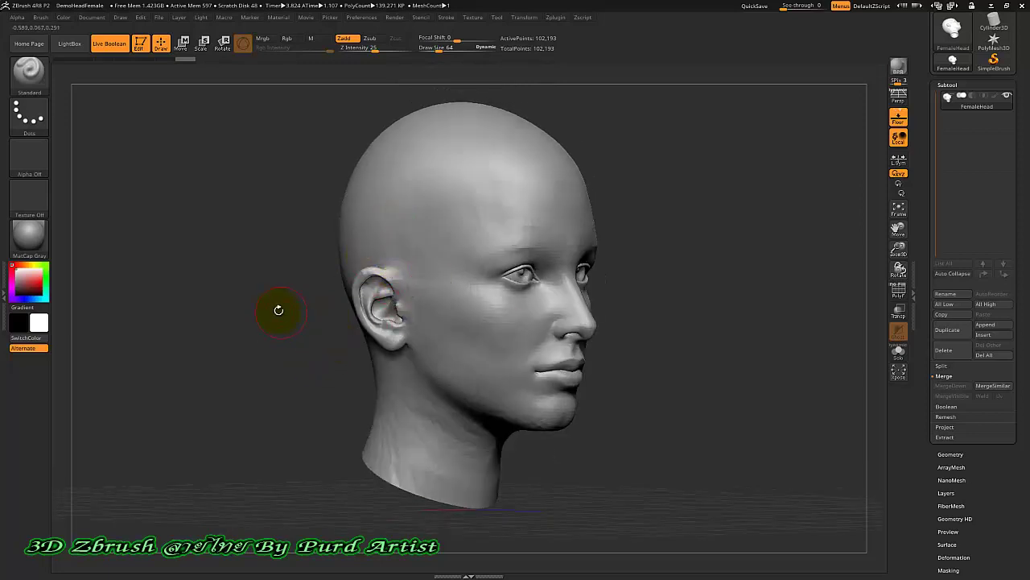
{"action": "mouse_move", "coordinate": [278, 310]}
{"action": "left_mouse_down"}
{"action": "mouse_move", "coordinate": [247, 315]}
{"action": "mouse_move", "coordinate": [330, 299]}
{"action": "left_mouse_up"}
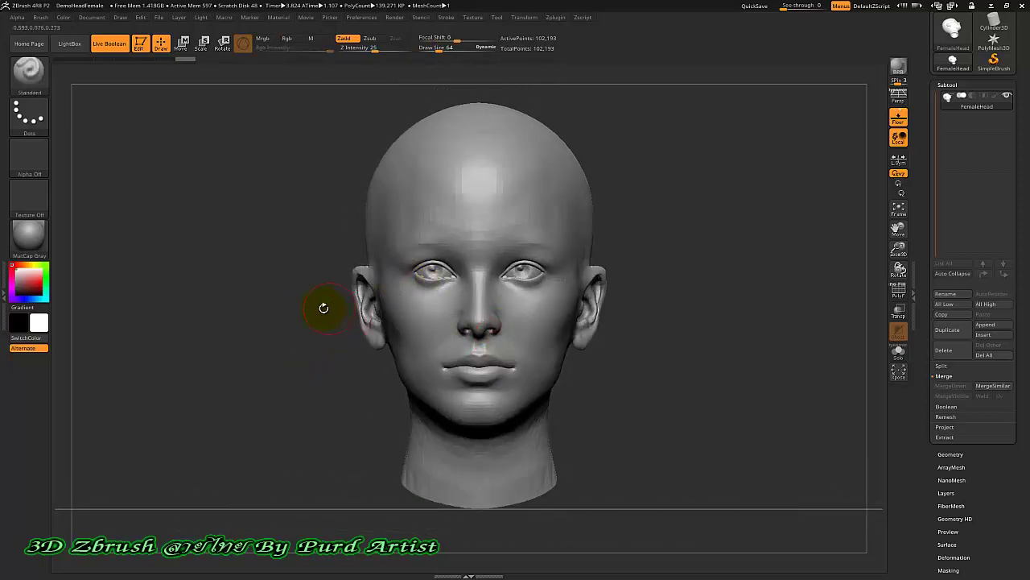
{"action": "mouse_move", "coordinate": [275, 335]}
{"action": "left_mouse_down"}
{"action": "mouse_move", "coordinate": [301, 338]}
{"action": "mouse_move", "coordinate": [276, 322]}
{"action": "mouse_move", "coordinate": [345, 305]}
{"action": "left_mouse_up"}
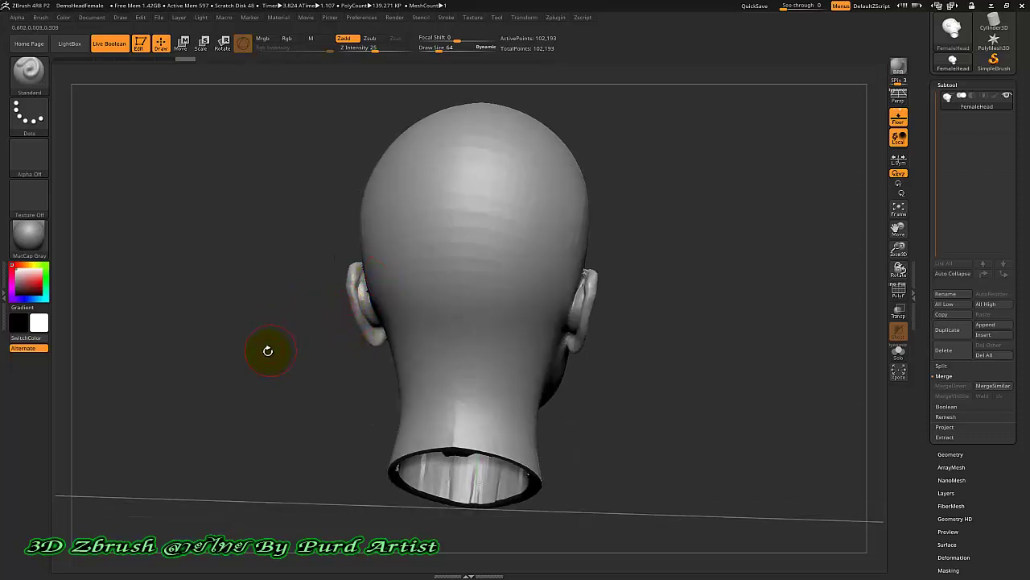
{"action": "mouse_move", "coordinate": [268, 350]}
{"action": "left_mouse_down"}
{"action": "mouse_move", "coordinate": [333, 316]}
{"action": "mouse_move", "coordinate": [344, 322]}
{"action": "mouse_move", "coordinate": [333, 311]}
{"action": "left_mouse_up"}
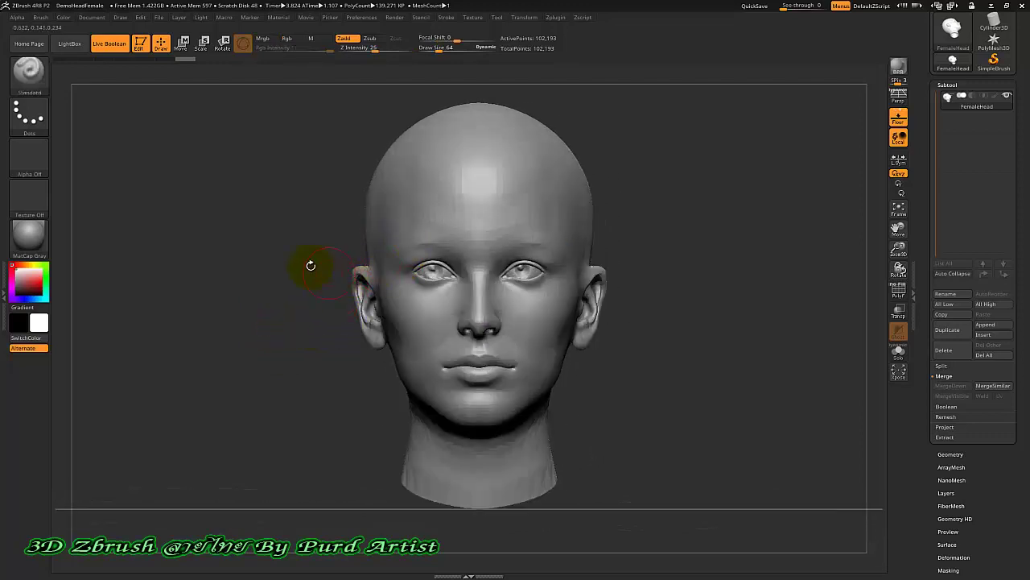